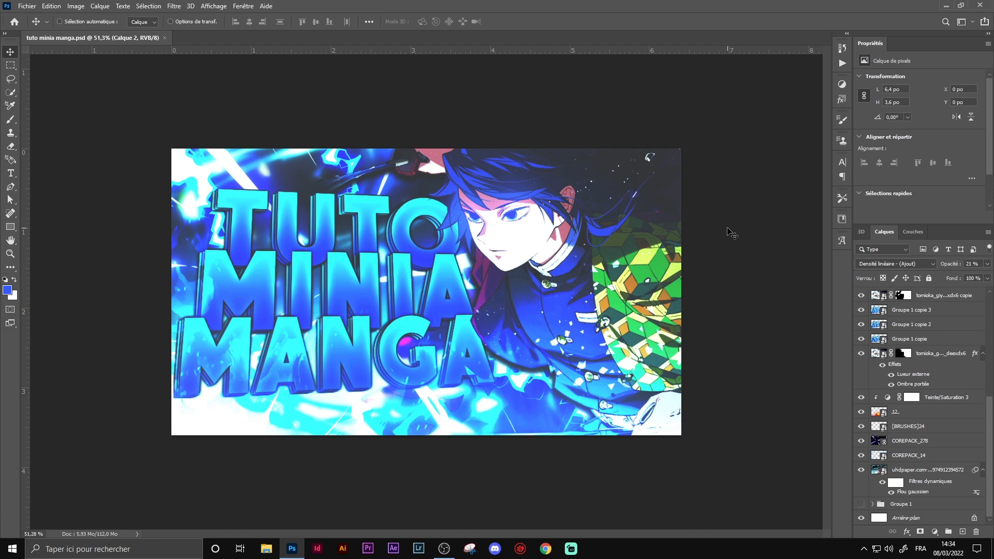
Step: Create a new 1920 x 1080 pixel document at 300 pixels/inch in RGB with a white background
key("ctrl+w")
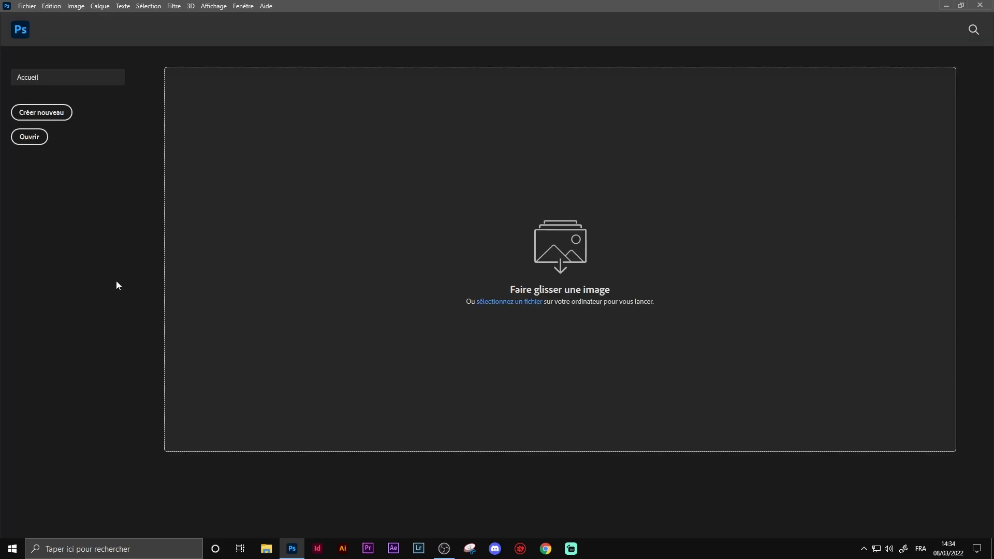
left_click(42, 117)
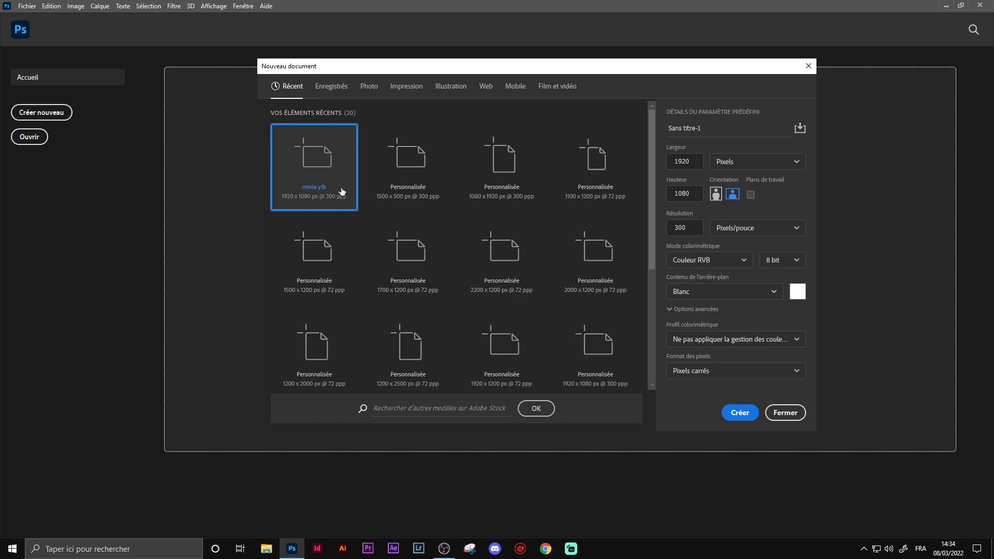
left_click_drag(695, 164, 668, 192)
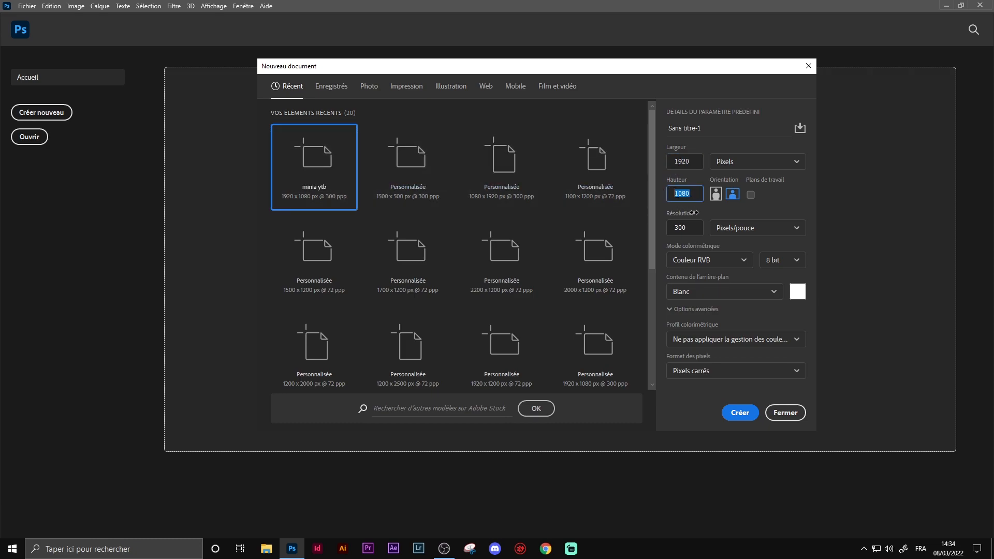
left_click(690, 230)
left_click(743, 162)
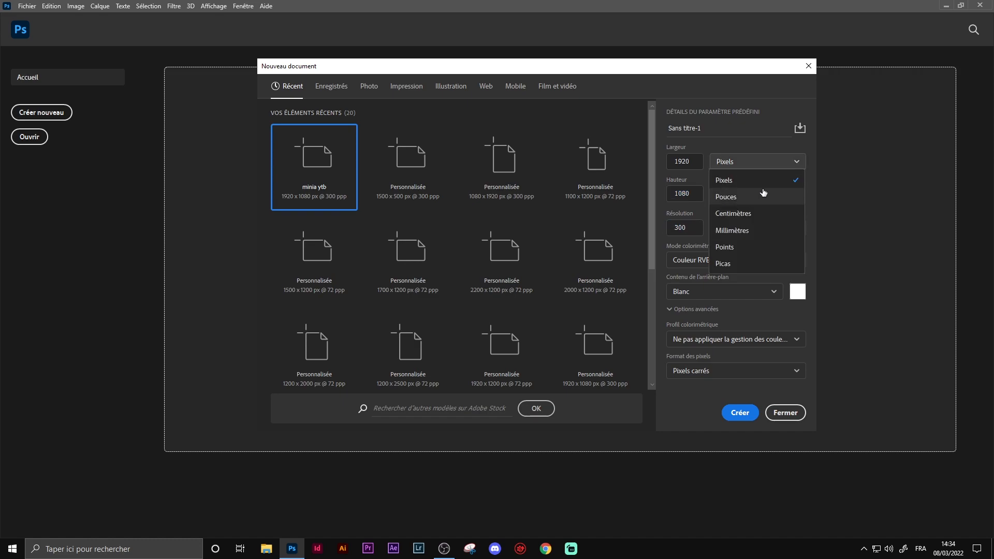
left_click(740, 182)
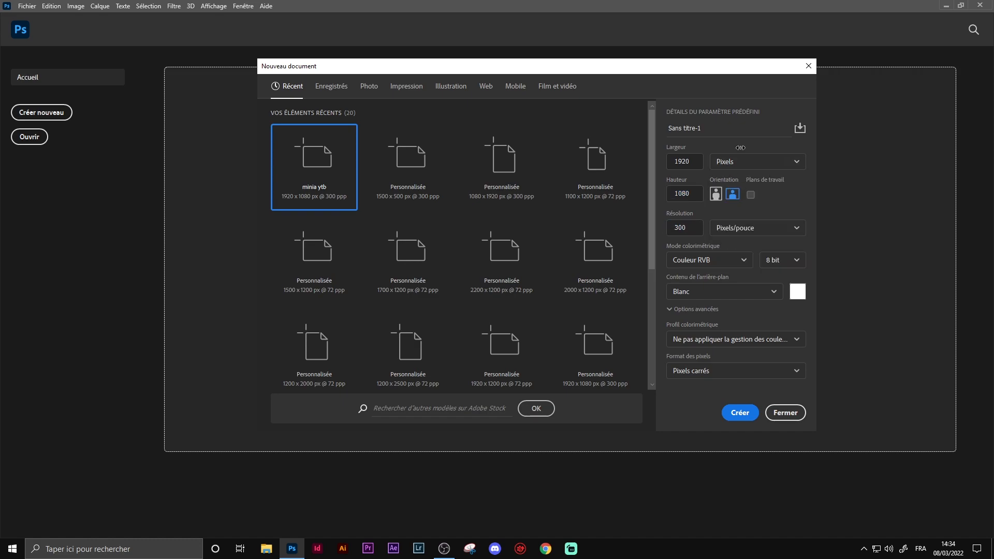
left_click(740, 412)
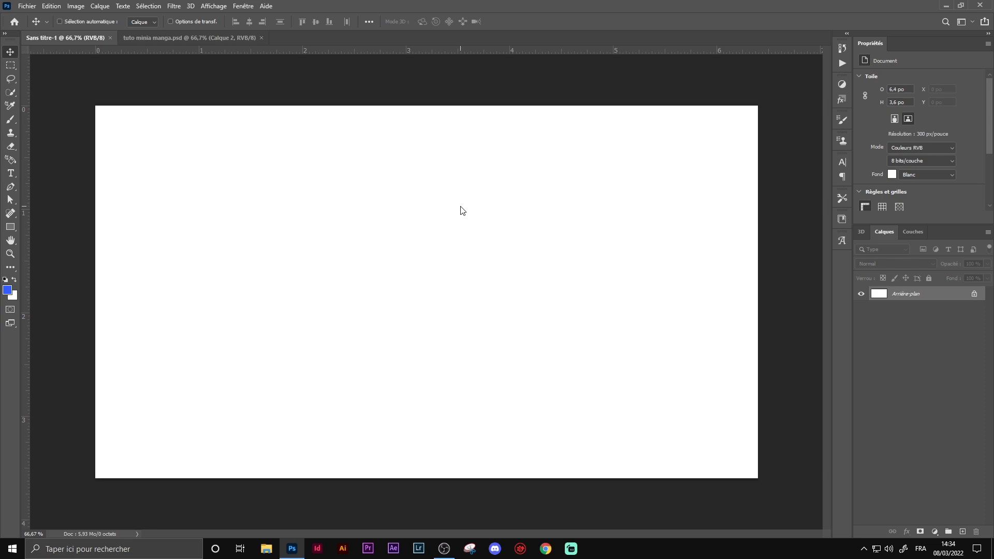
Step: Place the uhdpaper wallpaper at full canvas size and apply a 7-pixel Gaussian blur to it
scroll(406, 252, "down", 1)
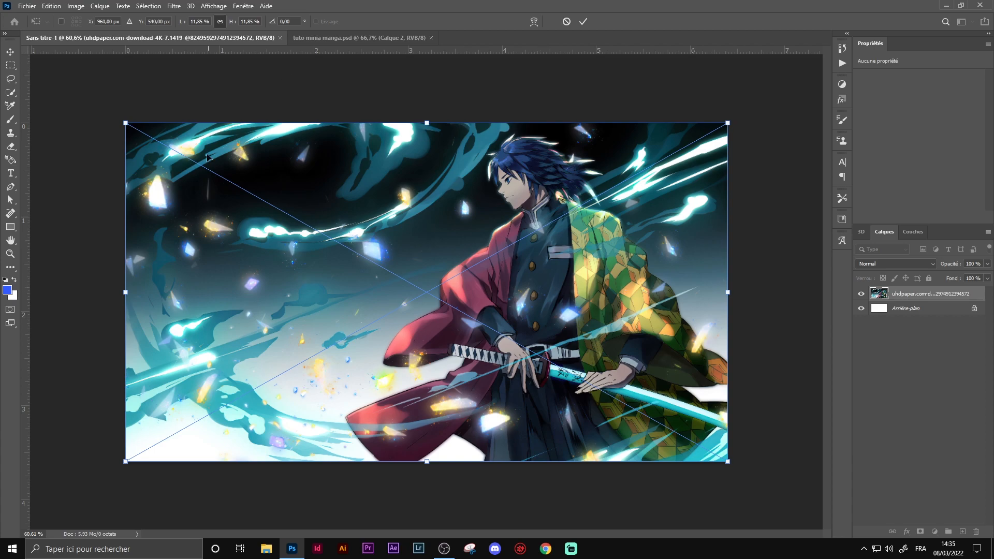
key("Return")
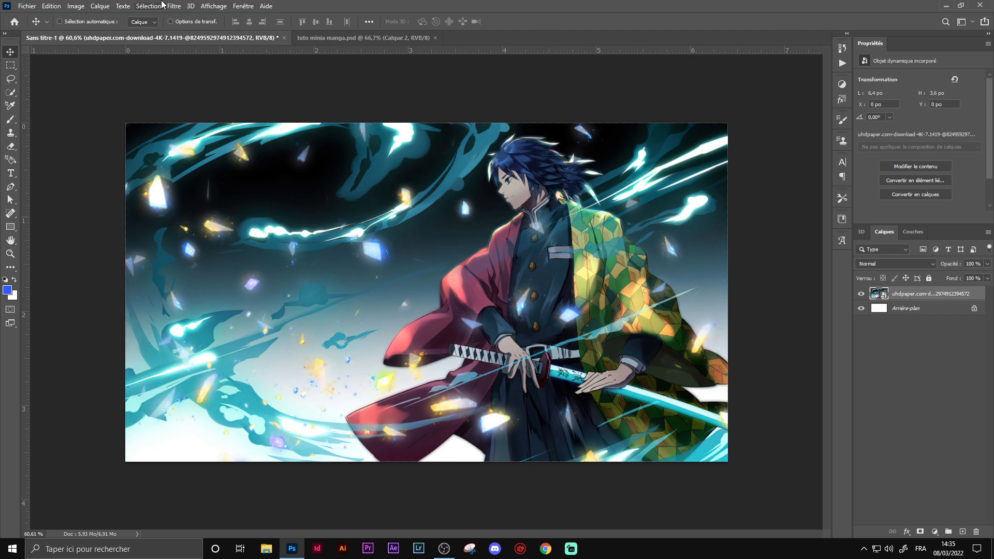
left_click(174, 5)
mouse_move(248, 168)
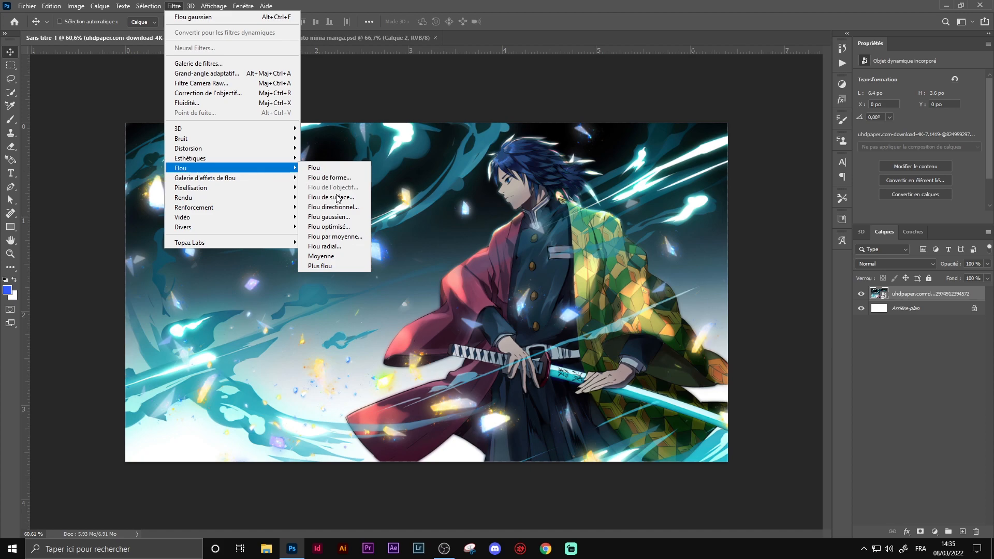
left_click(337, 217)
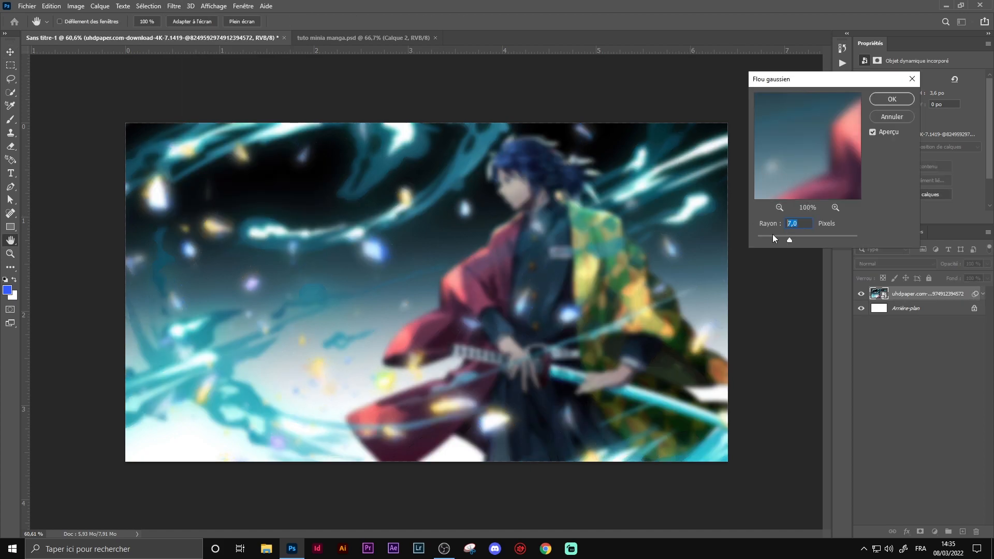
left_click(883, 103)
Step: Place the tomioka_giyuu character render, enlarge it to 24.76 %, and shift it right to X 1289.90 px
left_click_drag(487, 180, 406, 214)
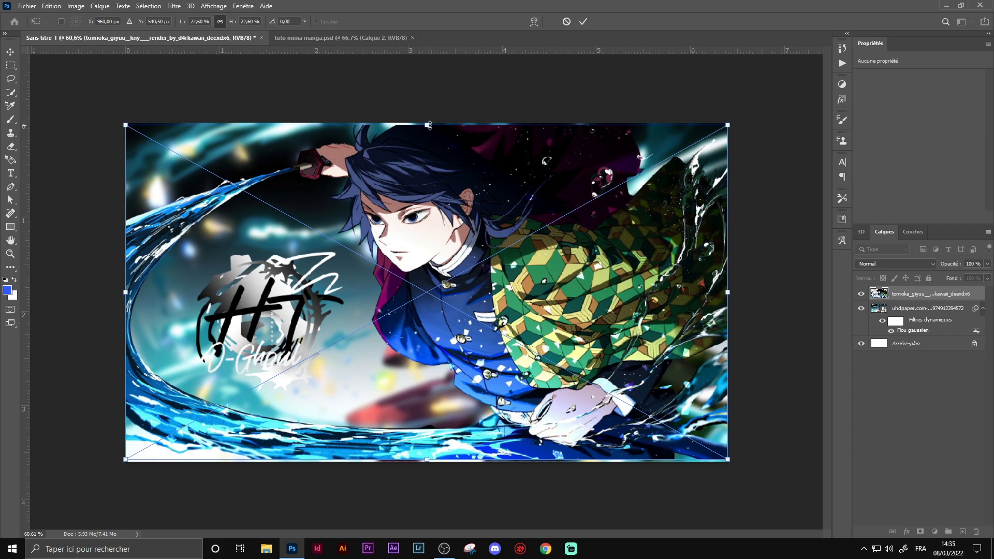
left_click_drag(430, 125, 427, 109)
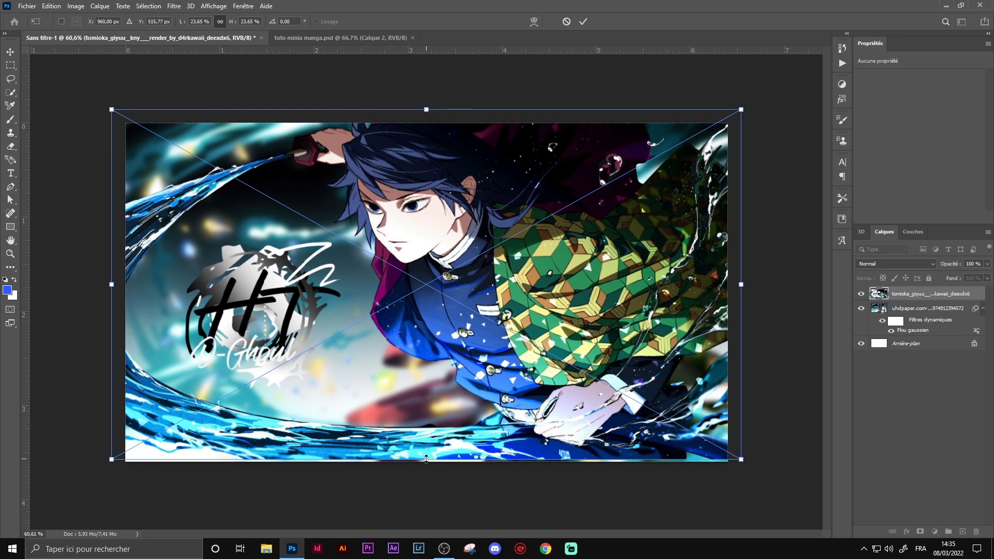
left_click_drag(426, 458, 426, 474)
left_click_drag(368, 304, 471, 300)
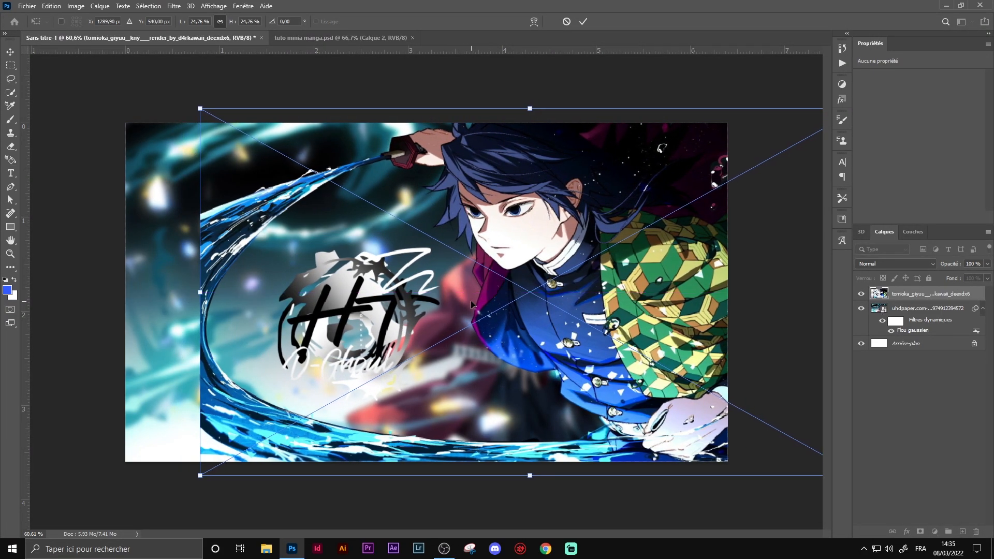
key("Return")
key("ctrl+minus")
key("ctrl+plus")
key("ctrl+minus")
key("ctrl+plus")
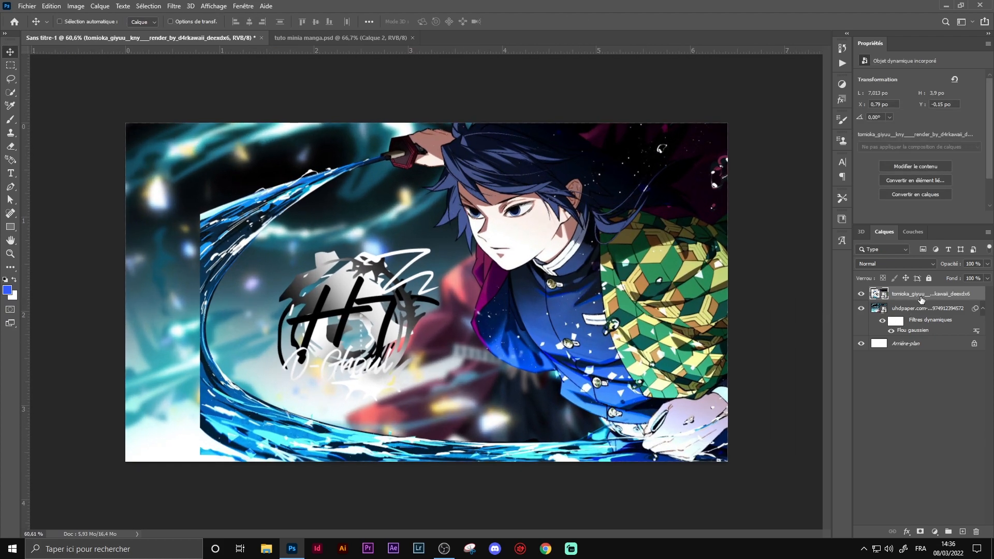
key("ctrl+plus")
key("ctrl+minus")
key("ctrl+plus")
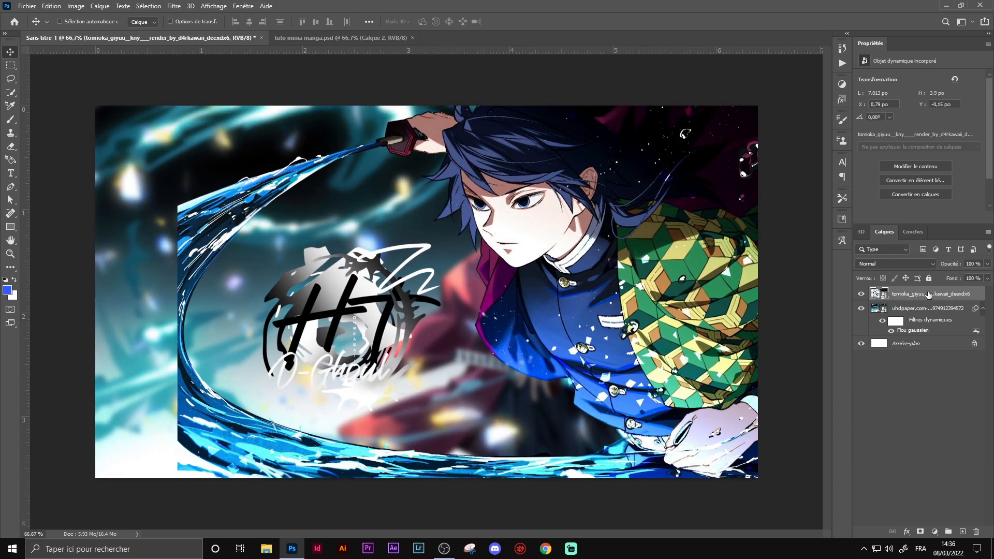
Step: Add a layer mask to the character render and paint out the watermark logo with a hard 219 px black brush
left_click(919, 532)
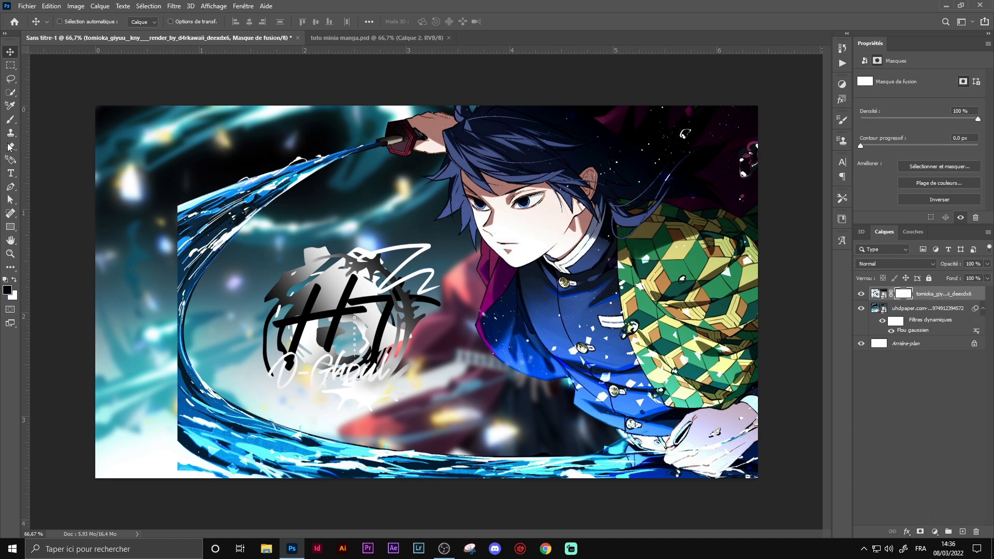
left_click(8, 123)
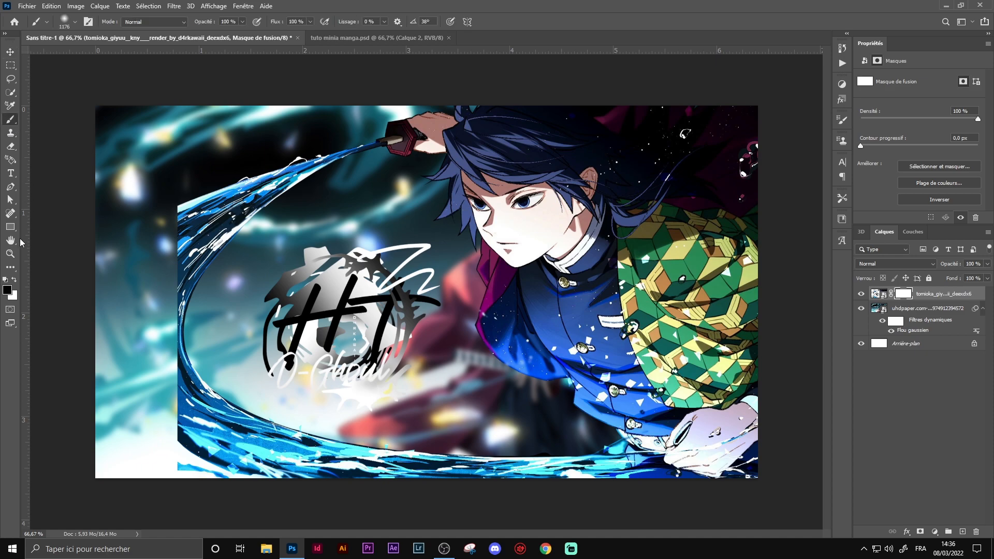
left_click(8, 291)
left_click(869, 132)
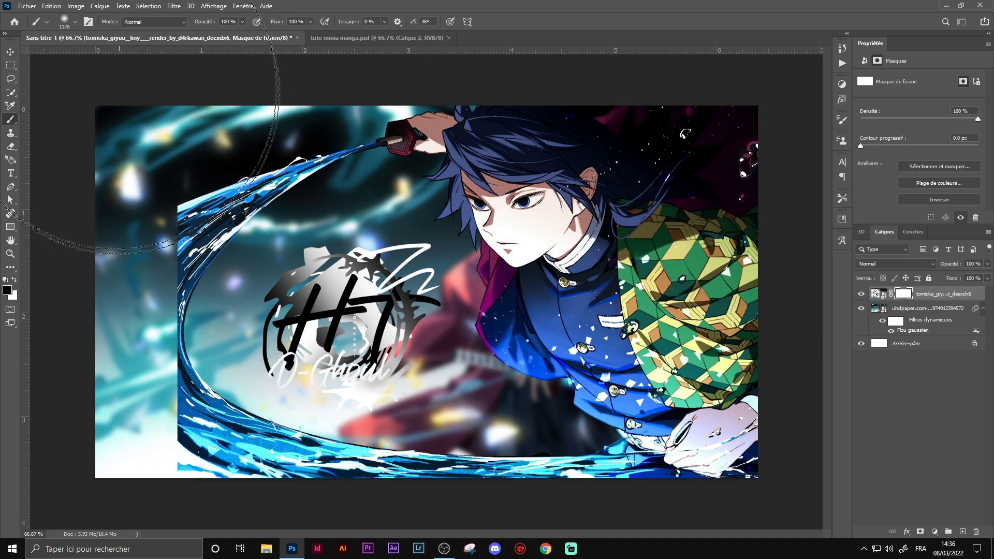
left_click(73, 23)
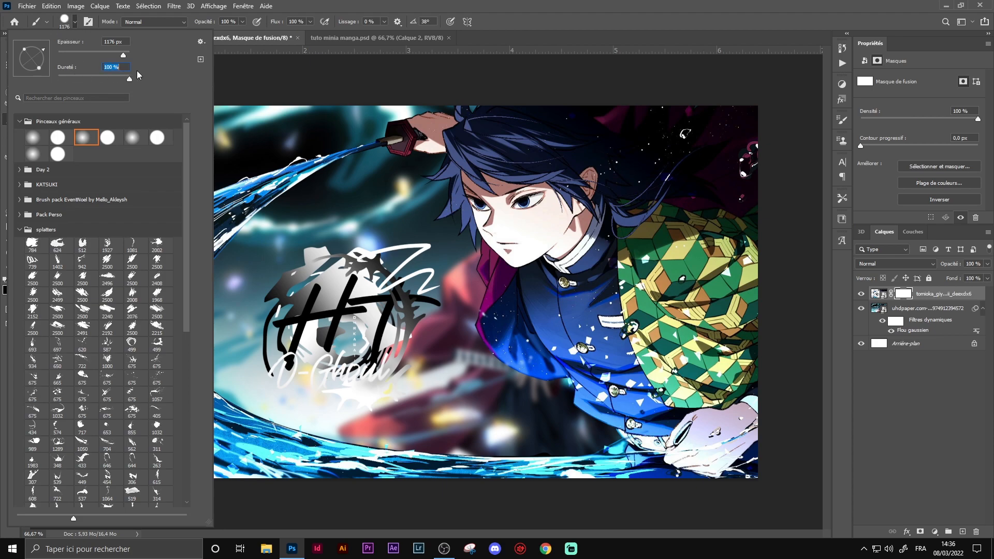
left_click_drag(125, 53, 79, 55)
key("Return")
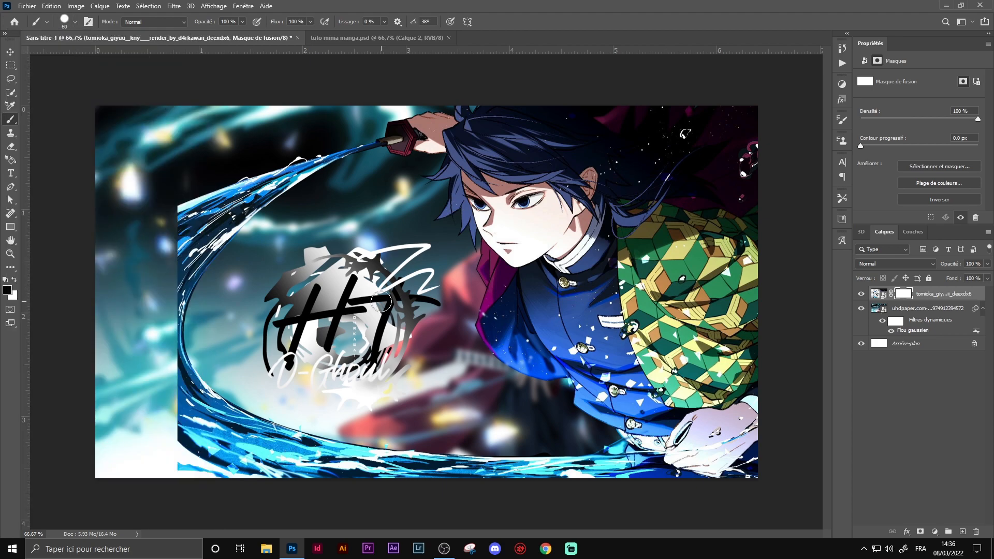
mouse_move(355, 308)
left_mouse_down()
mouse_move(377, 312)
mouse_move(406, 293)
left_mouse_up()
left_click_drag(329, 272, 321, 271)
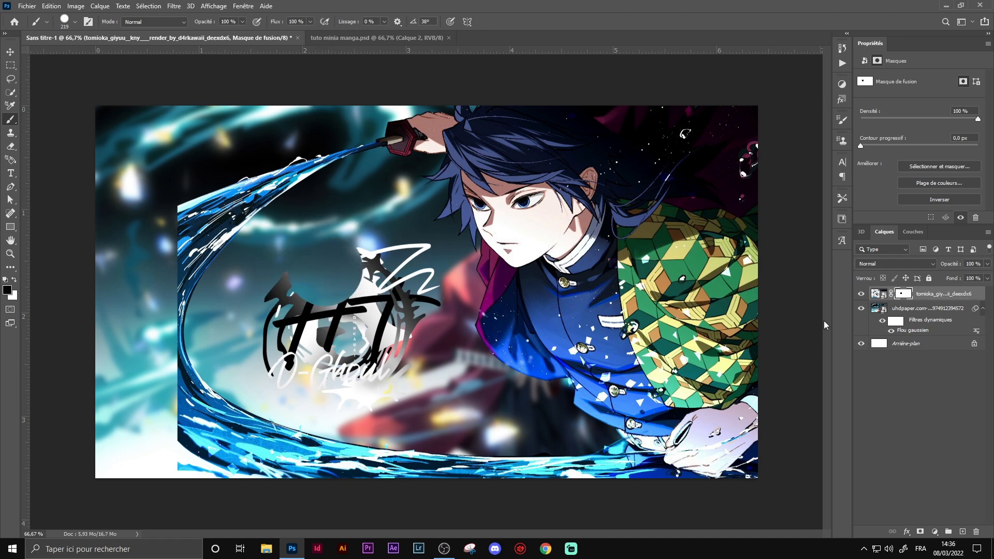
mouse_move(288, 333)
left_mouse_down()
mouse_move(286, 364)
mouse_move(322, 385)
mouse_move(388, 398)
mouse_move(414, 388)
mouse_move(396, 332)
mouse_move(414, 287)
mouse_move(410, 256)
mouse_move(386, 250)
mouse_move(329, 308)
mouse_move(317, 336)
mouse_move(358, 351)
left_mouse_up()
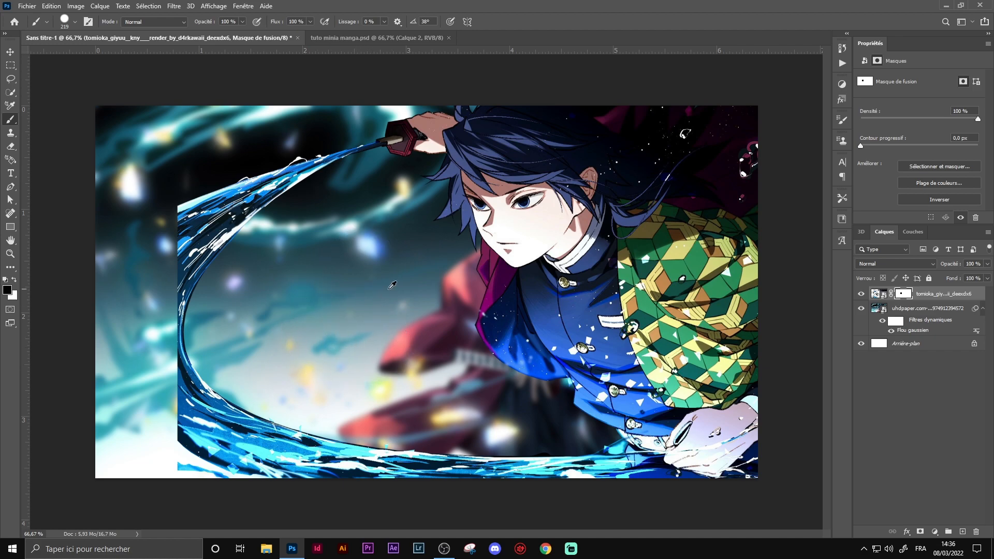
scroll(403, 282, "down", 3)
scroll(444, 286, "up", 2)
scroll(355, 355, "up", 2)
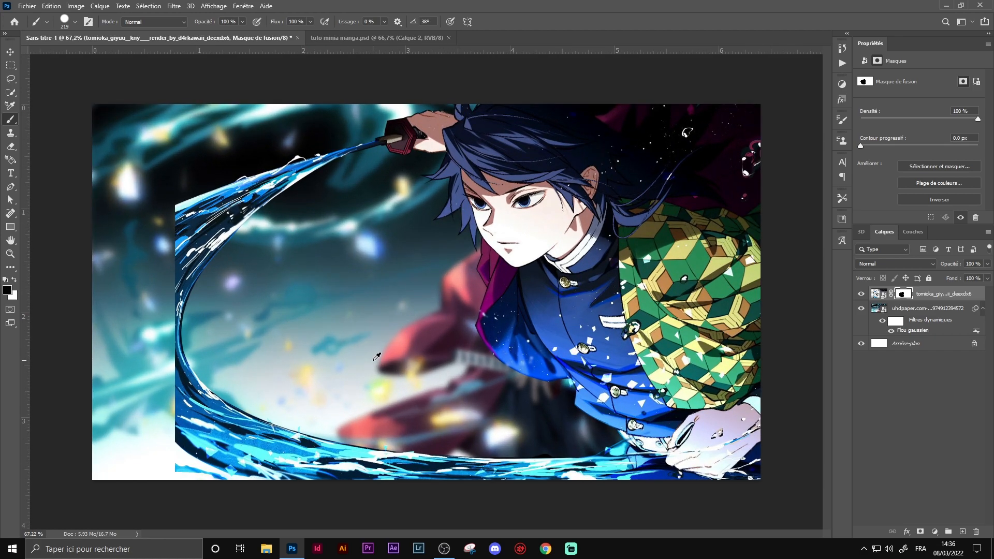
scroll(371, 351, "down", 2)
scroll(400, 331, "up", 1)
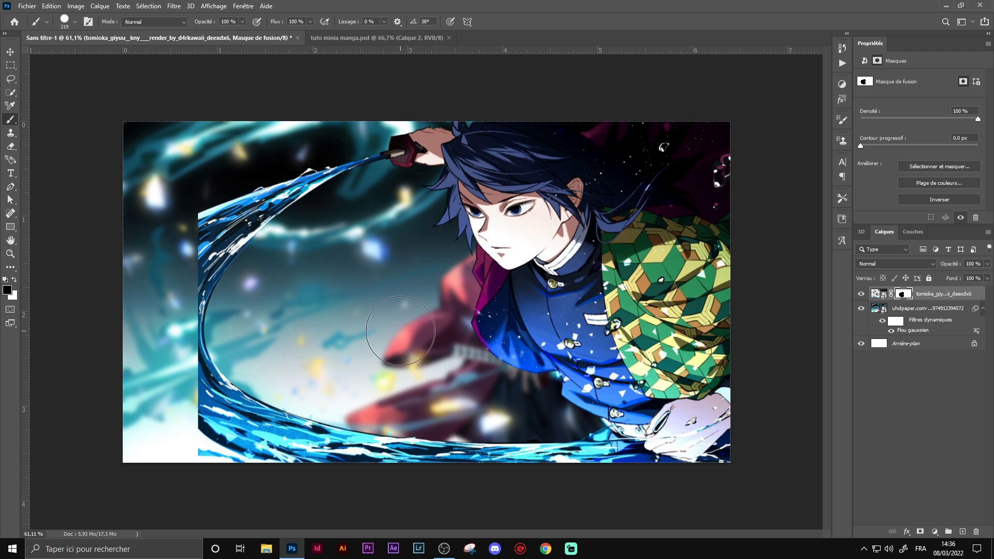
scroll(404, 326, "down", 1)
scroll(383, 197, "up", 1)
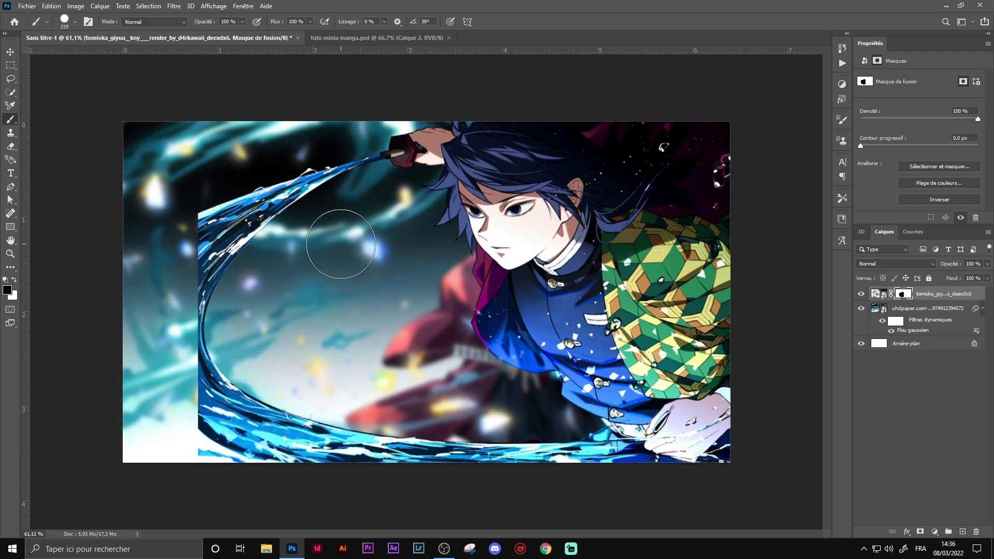
Step: Paint black across the character's face on the layer mask and paint the hidden area back in with white
left_click_drag(481, 228, 735, 150)
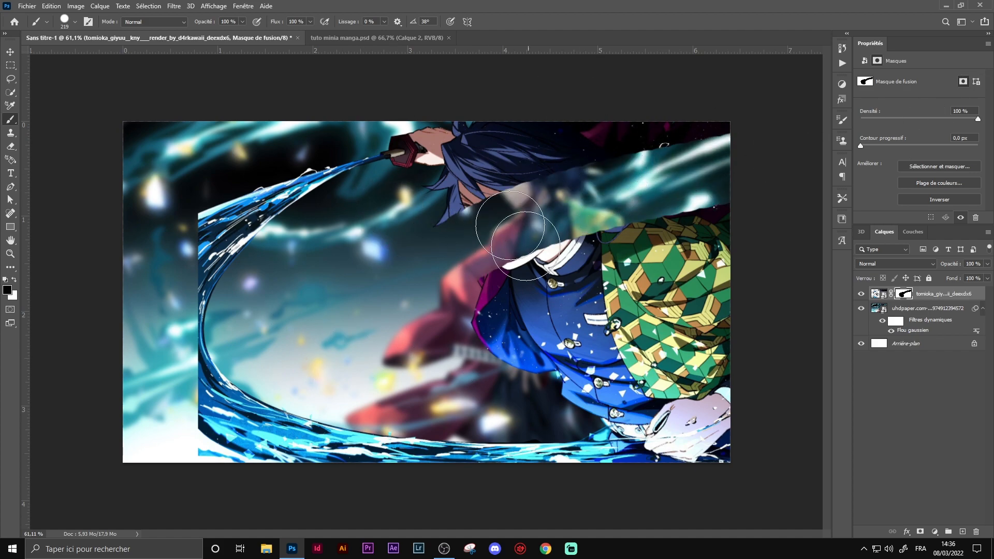
left_click(14, 279)
mouse_move(664, 145)
left_mouse_down()
mouse_move(701, 257)
mouse_move(735, 74)
mouse_move(677, 137)
mouse_move(612, 294)
mouse_move(567, 311)
mouse_move(522, 145)
mouse_move(501, 198)
mouse_move(476, 190)
left_mouse_up()
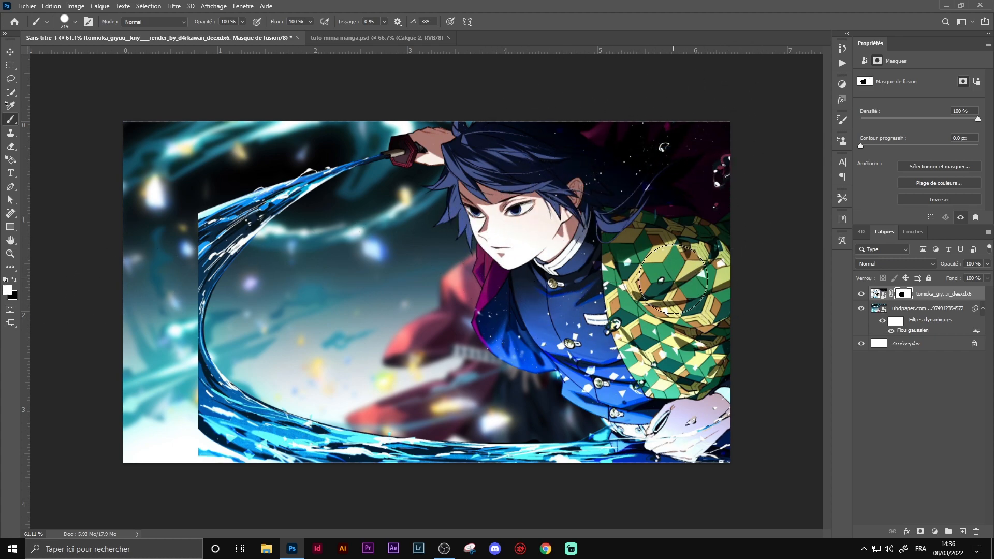
scroll(669, 273, "down", 3)
scroll(670, 272, "up", 4)
scroll(670, 272, "down", 3)
scroll(669, 272, "up", 3)
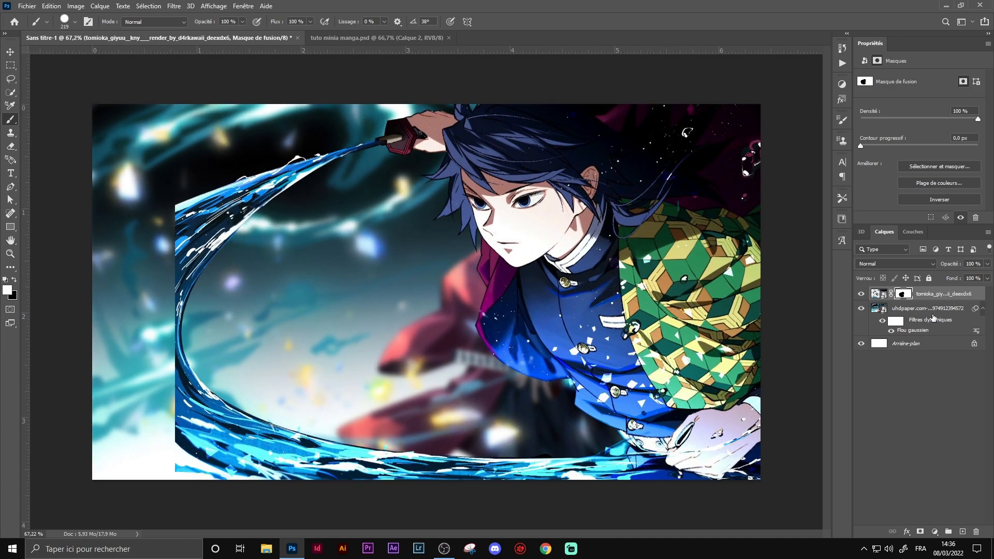
scroll(425, 274, "down", 2)
scroll(396, 261, "up", 1)
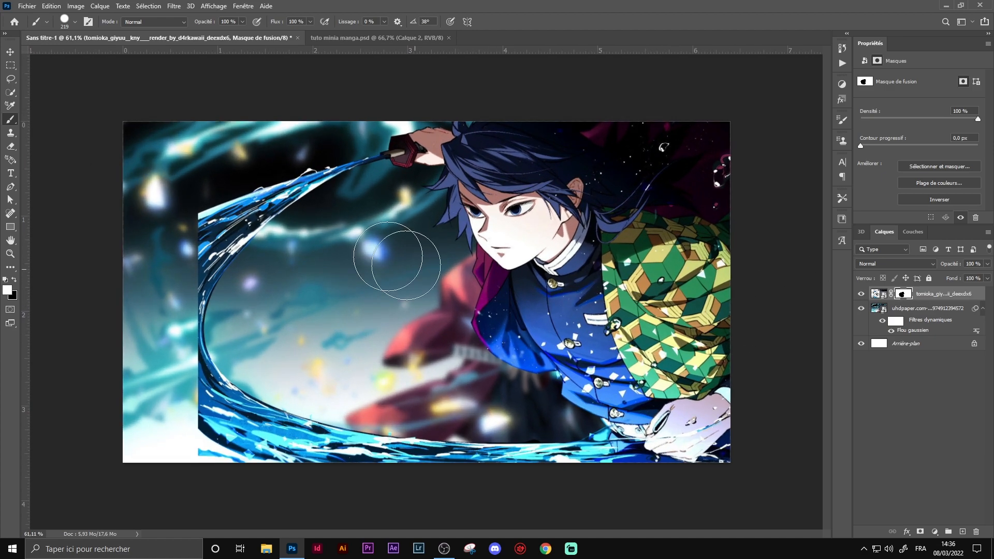
left_click(9, 53)
scroll(294, 286, "down", 2)
scroll(310, 344, "up", 1)
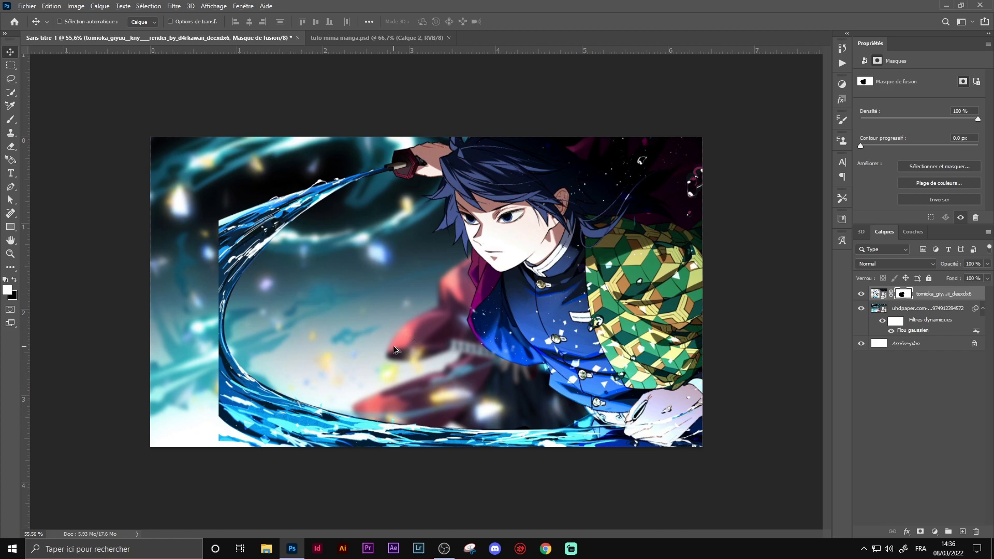
scroll(395, 349, "up", 2)
scroll(389, 338, "down", 1)
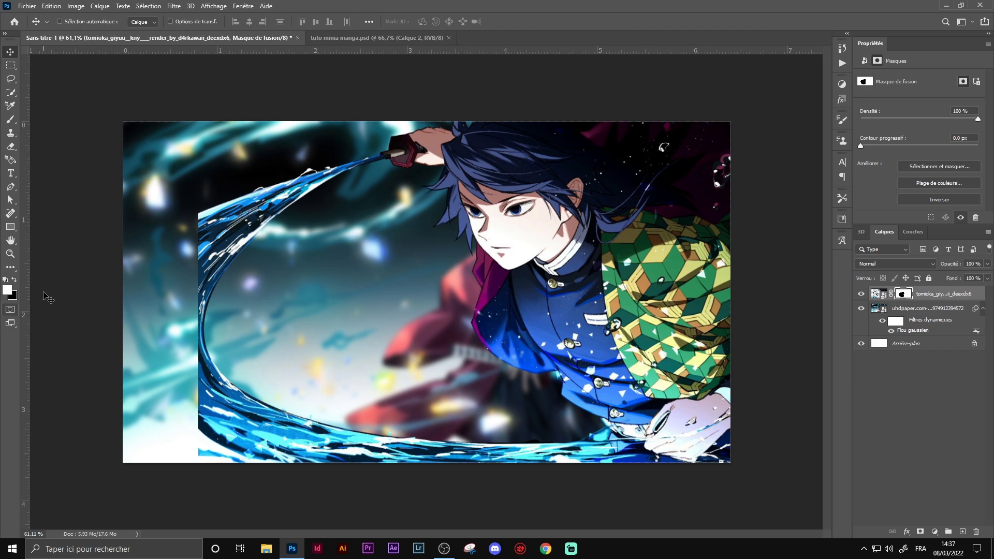
Step: Switch back to the Brush tool and set the brush hardness to 0 %
left_click(10, 120)
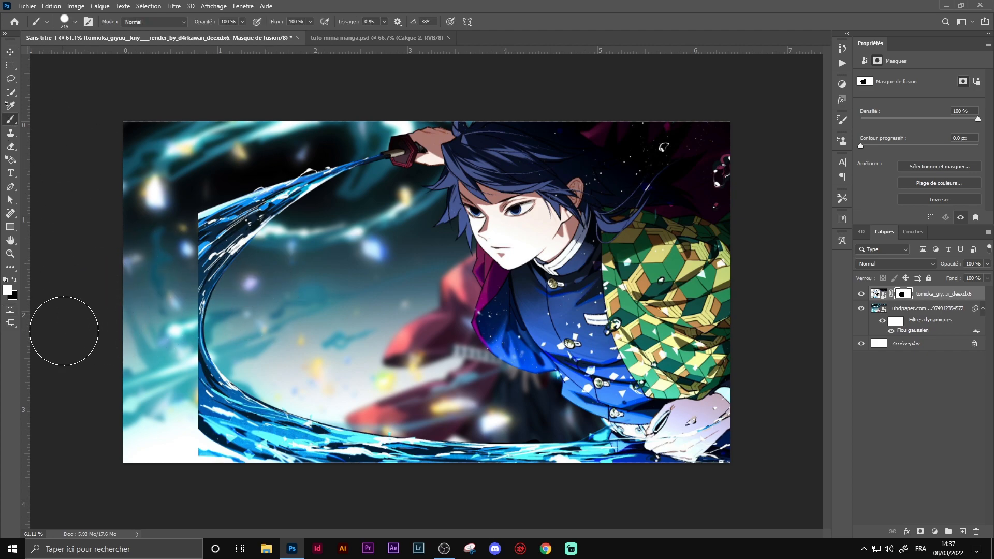
scroll(422, 294, "down", 1)
scroll(421, 294, "up", 2)
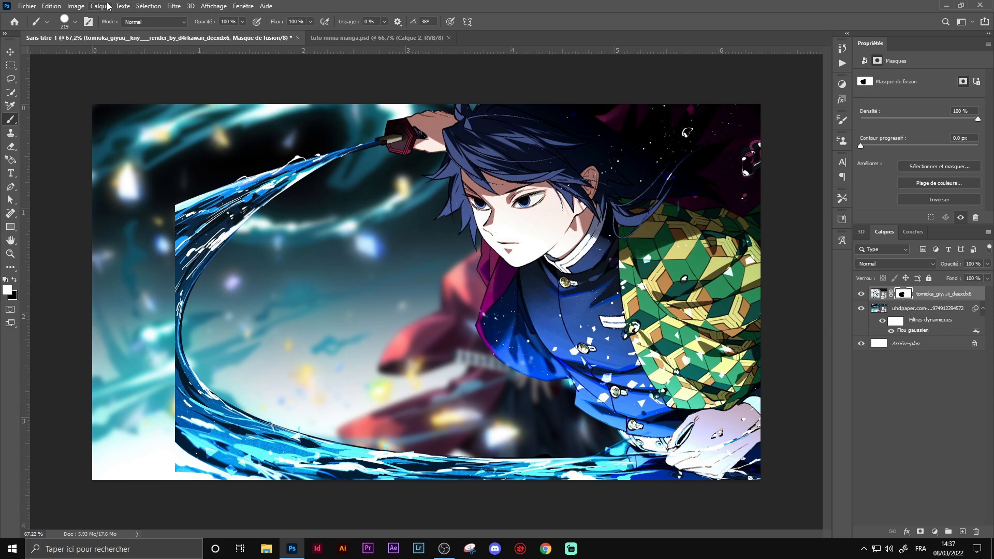
left_click(75, 22)
left_click_drag(79, 76, 50, 80)
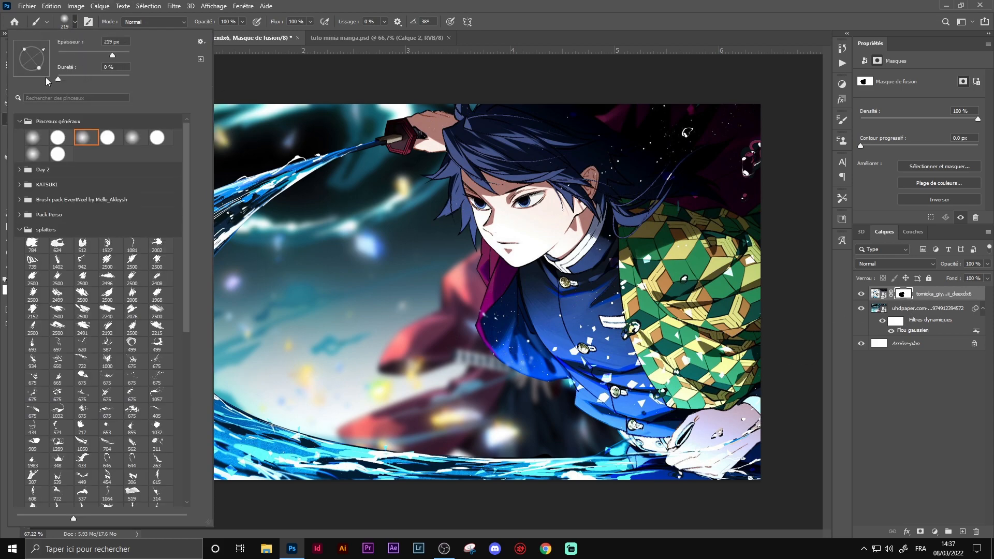
key("Return")
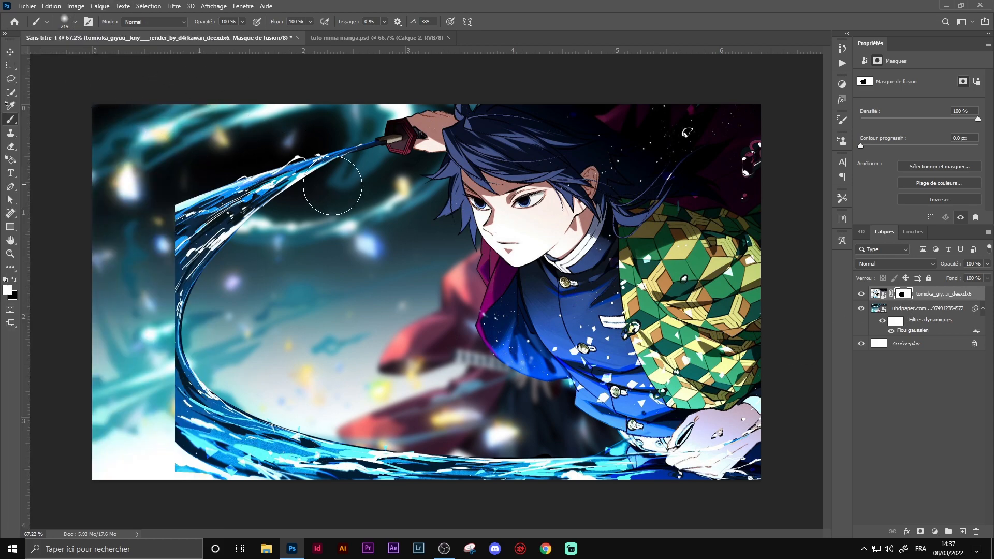
Step: Enlarge the soft brush to 392 px and paint black on the character's mask over the sweeping water ribbon left of and below the character
left_click_drag(394, 197, 408, 204)
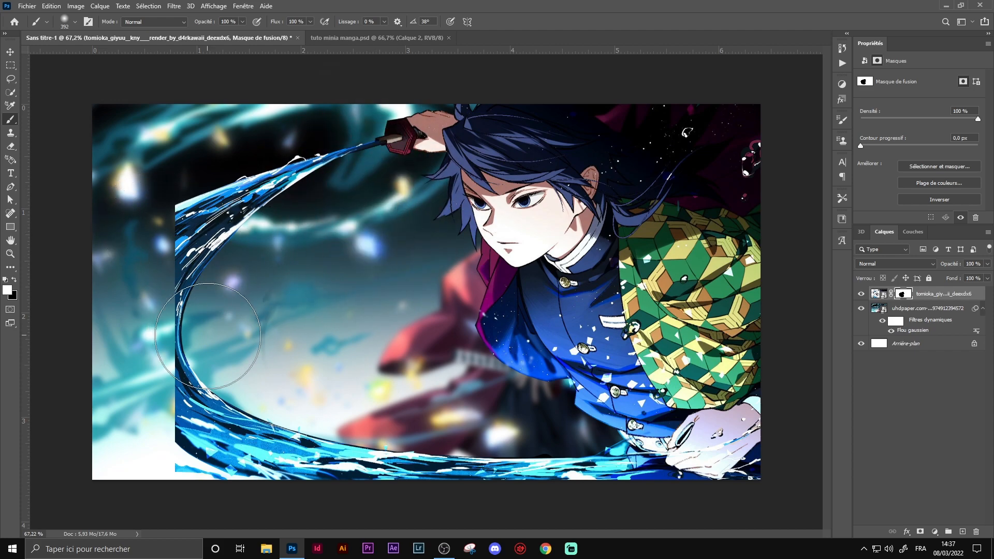
left_click(14, 279)
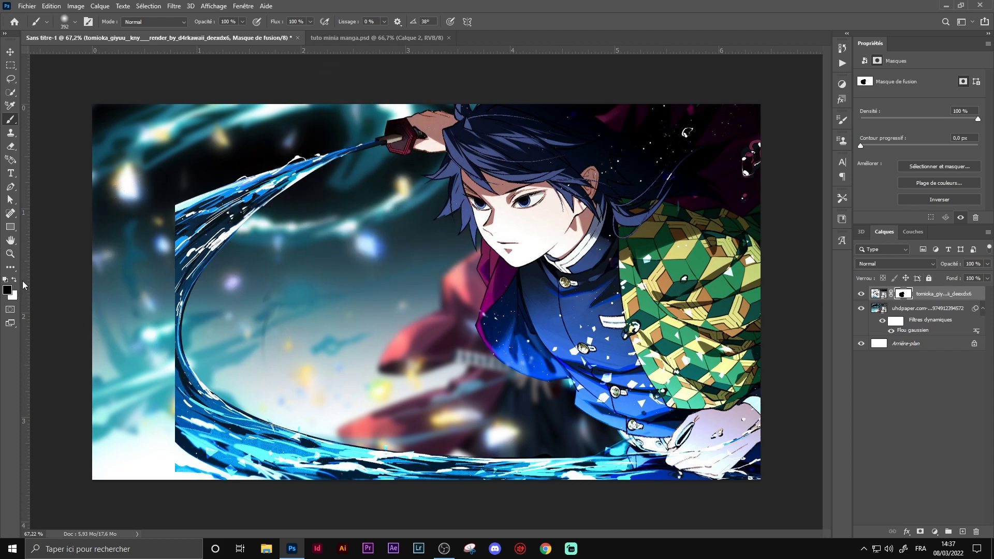
mouse_move(230, 281)
left_mouse_down()
mouse_move(185, 232)
mouse_move(185, 316)
mouse_move(193, 221)
mouse_move(214, 285)
mouse_move(229, 153)
mouse_move(171, 501)
left_mouse_up()
mouse_move(218, 420)
left_mouse_down()
mouse_move(238, 466)
mouse_move(305, 402)
mouse_move(364, 492)
mouse_move(398, 512)
mouse_move(438, 503)
mouse_move(456, 482)
left_mouse_up()
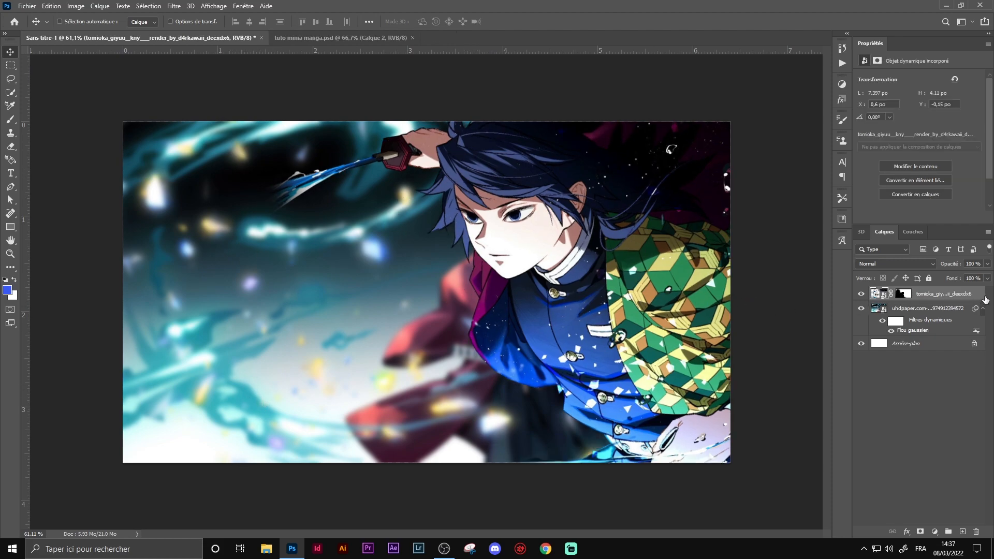
Step: Apply the last preset layer style, a black outer glow with a drop shadow, to the character layer, reviewing both effects' settings
right_click(965, 296)
left_click(881, 97)
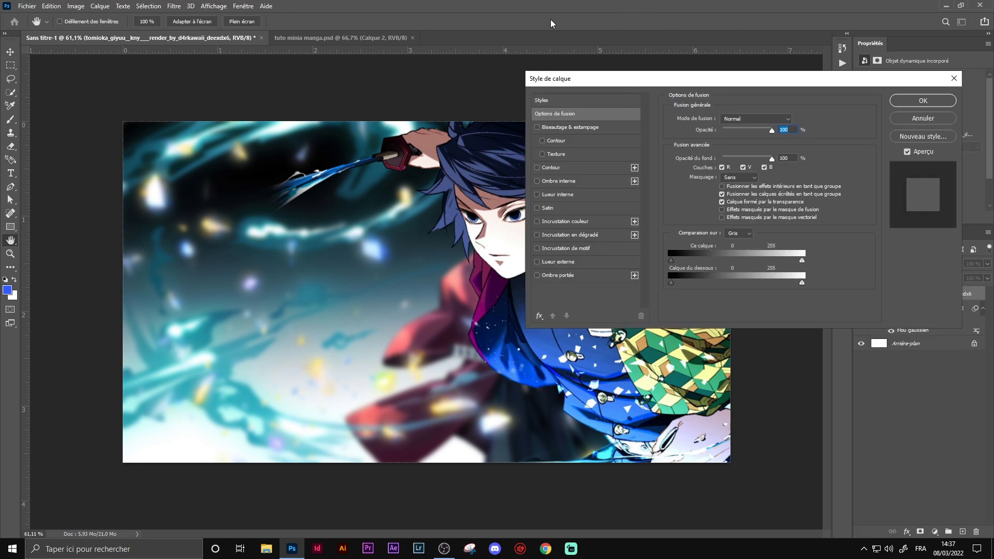
left_click(578, 101)
scroll(792, 207, "down", 5)
scroll(799, 301, "down", 5)
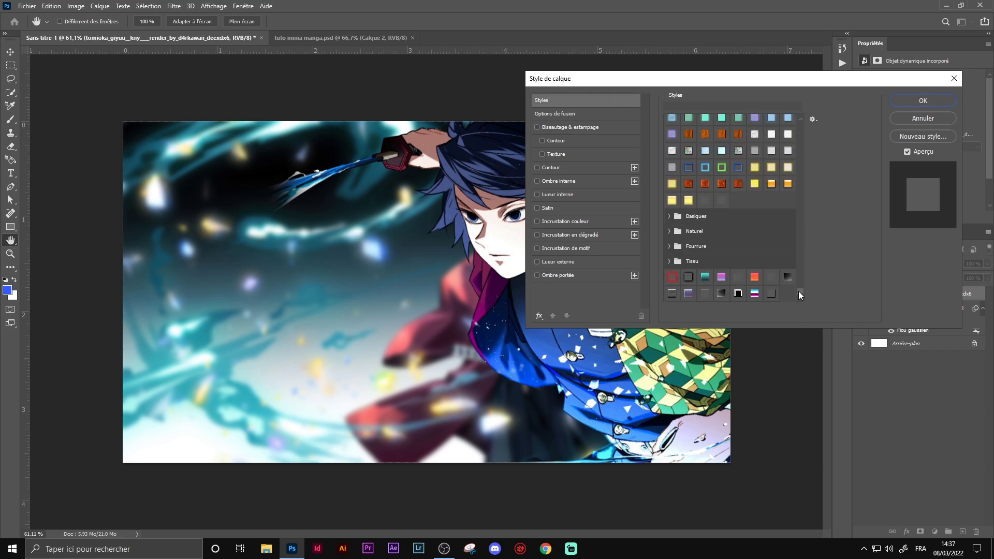
left_click(770, 293)
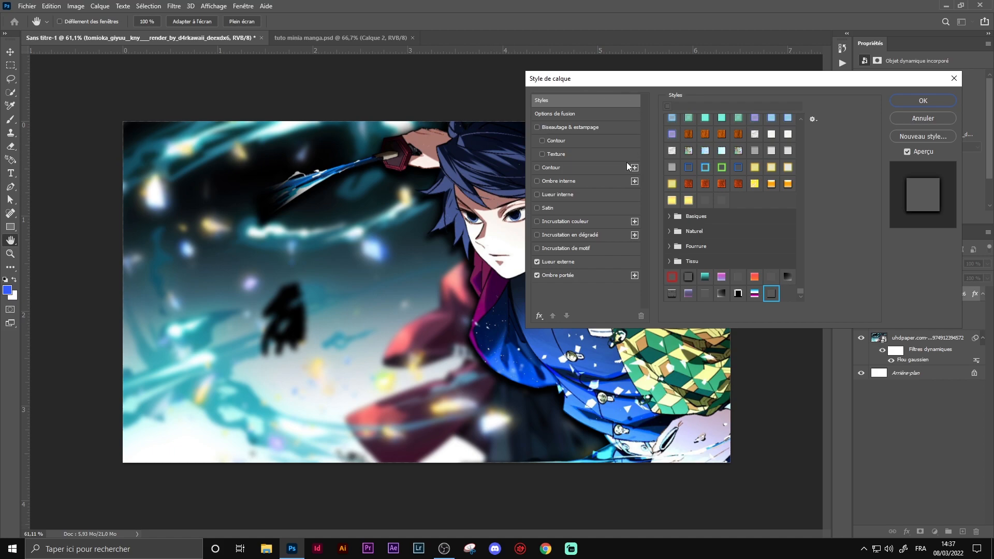
left_click(564, 262)
left_click_drag(636, 84, 669, 66)
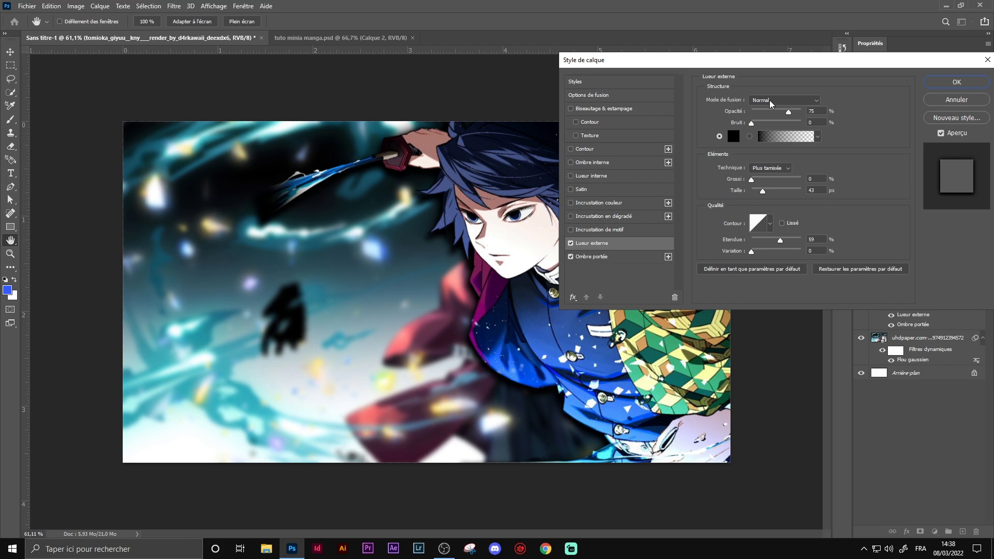
left_click(595, 257)
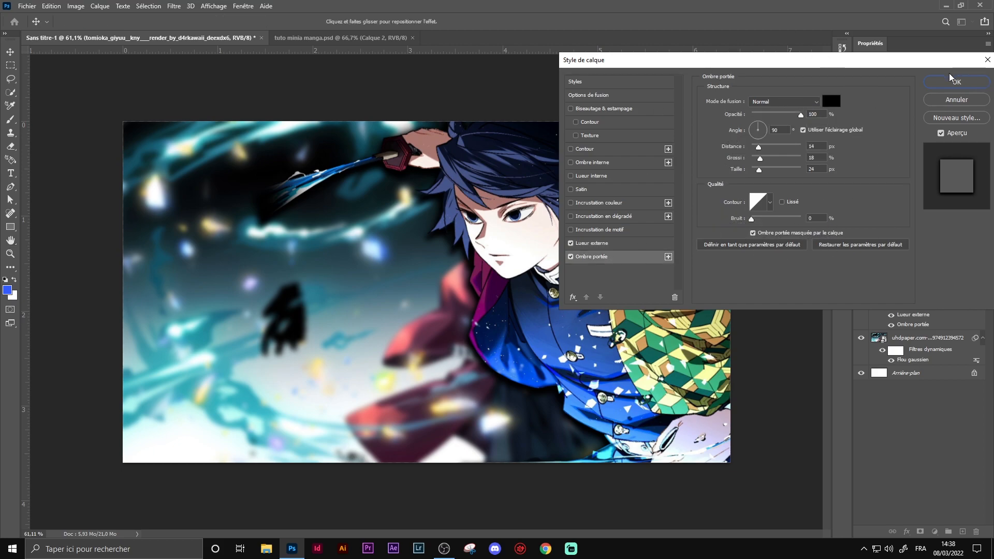
left_click(943, 85)
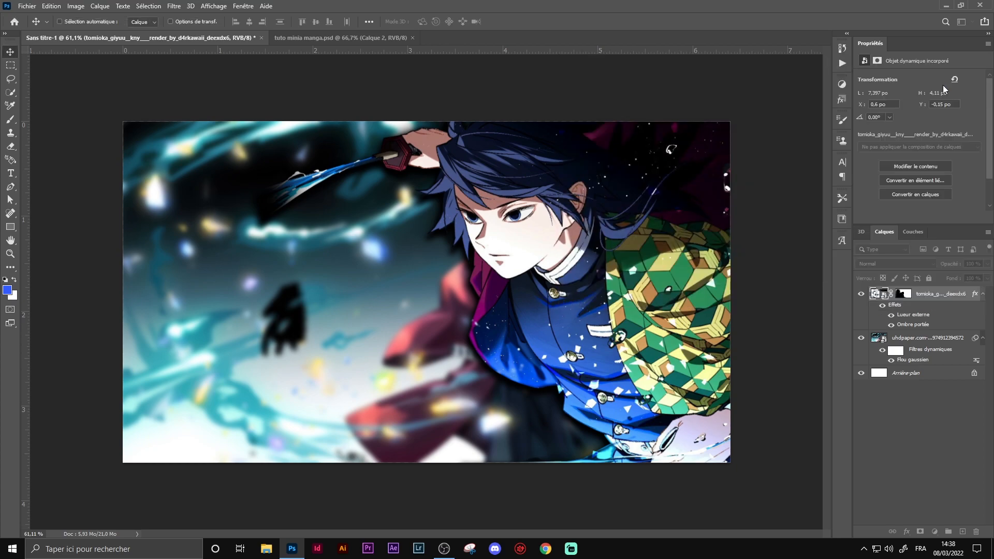
Step: Paint black on the character's layer mask over the leftover dark shadow patches in the left and lower-left background
scroll(479, 333, "up", 1)
left_click(895, 293)
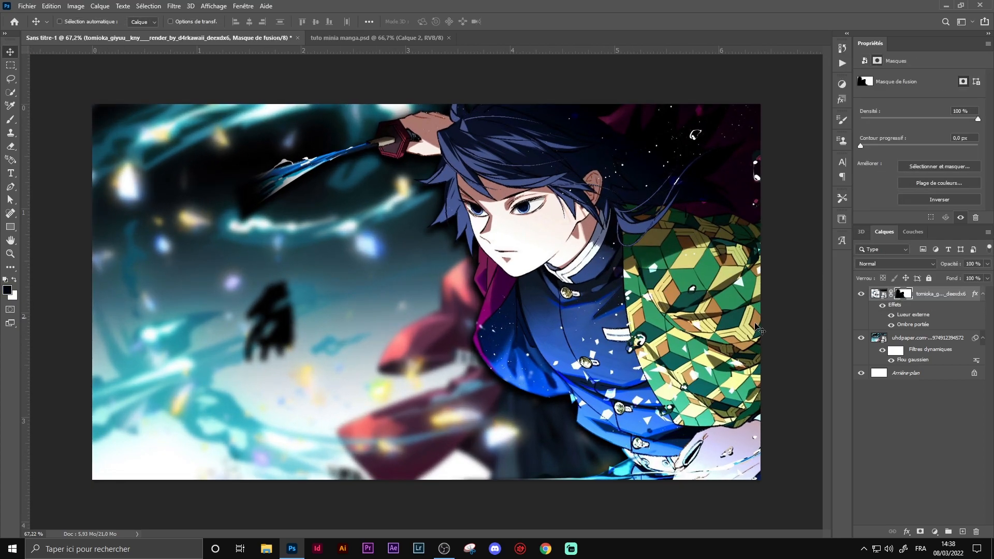
scroll(426, 295, "down", 1)
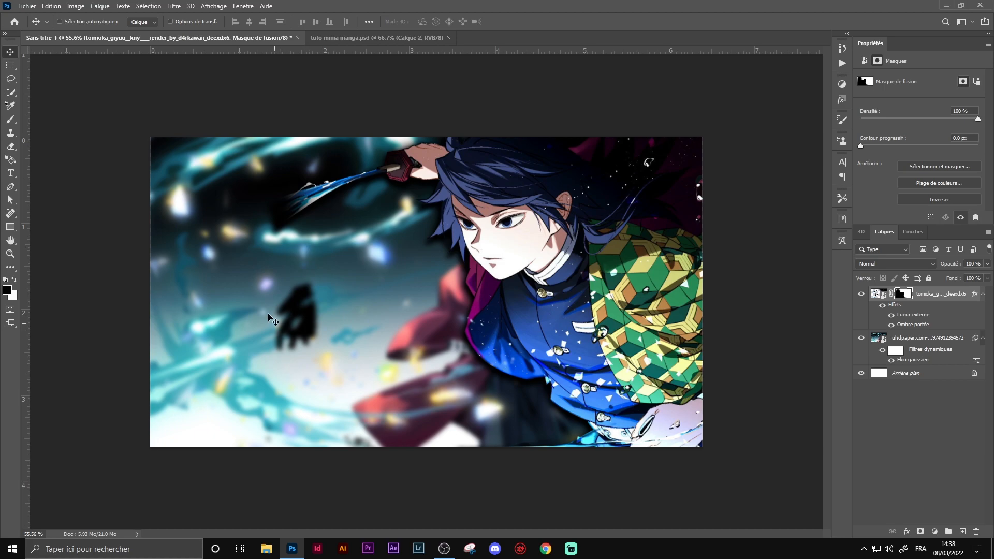
left_click(9, 121)
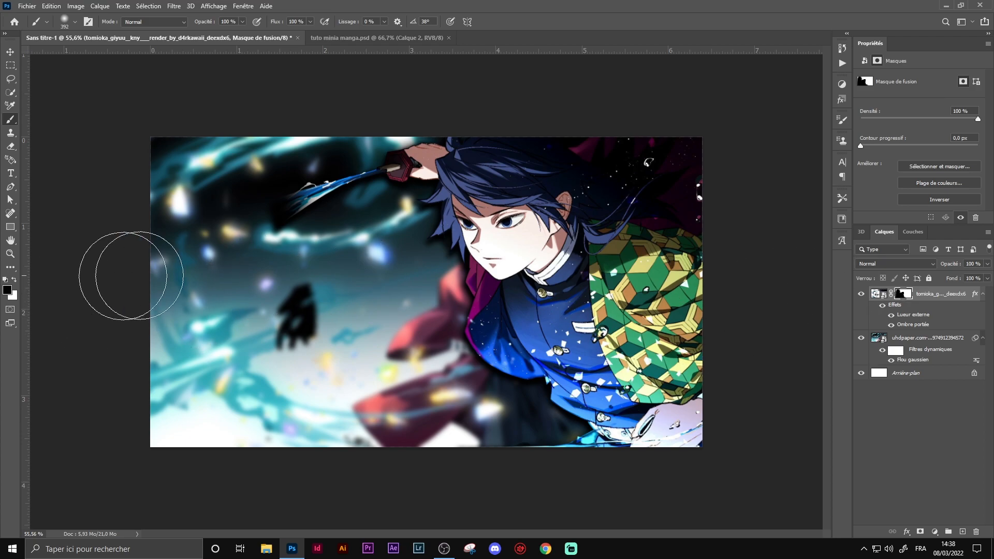
left_click_drag(299, 311, 284, 284)
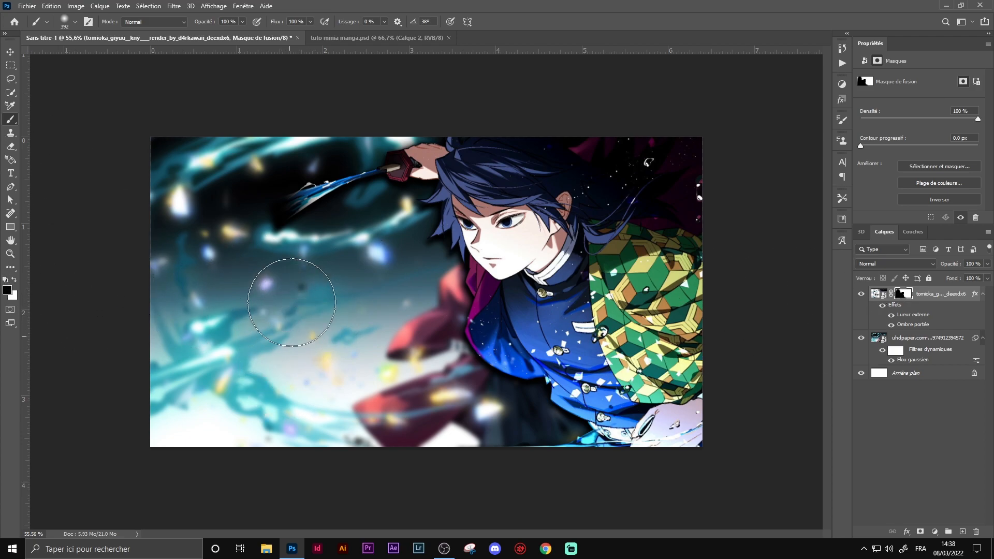
scroll(315, 372, "down", 3)
scroll(321, 342, "up", 3)
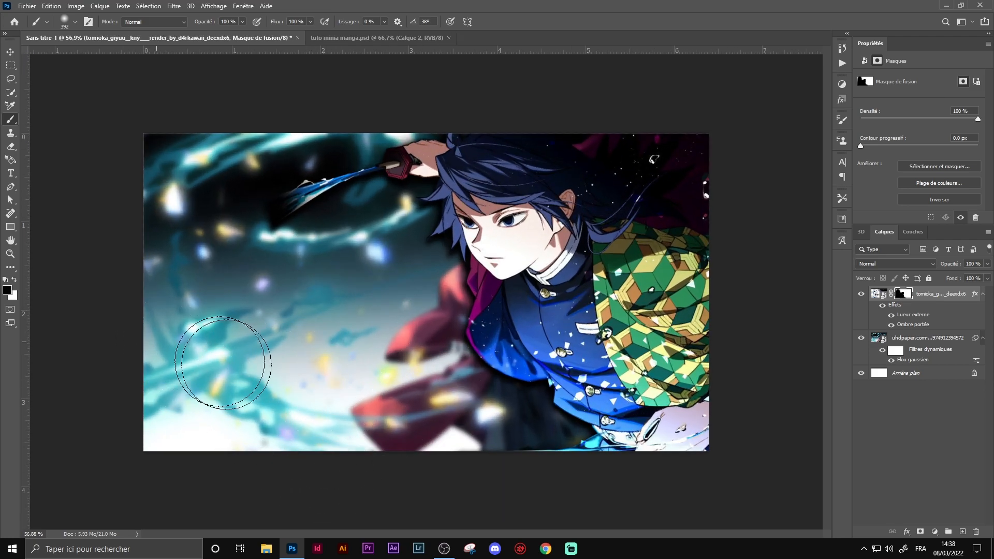
scroll(289, 333, "down", 3)
scroll(289, 333, "up", 3)
left_click(8, 50)
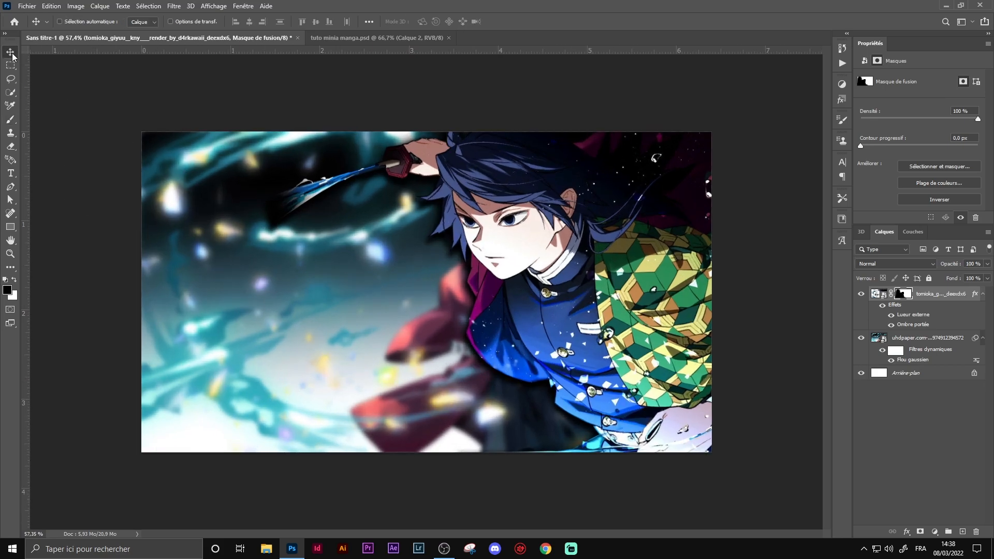
Step: Add a new layer above the character and enter the text TUTO on it, left of the character
key("t")
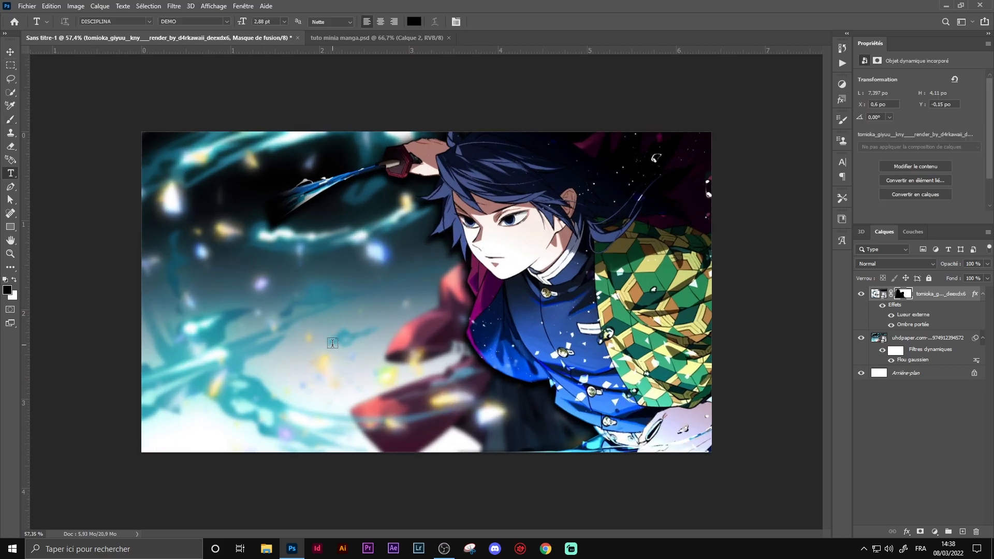
left_click(962, 531)
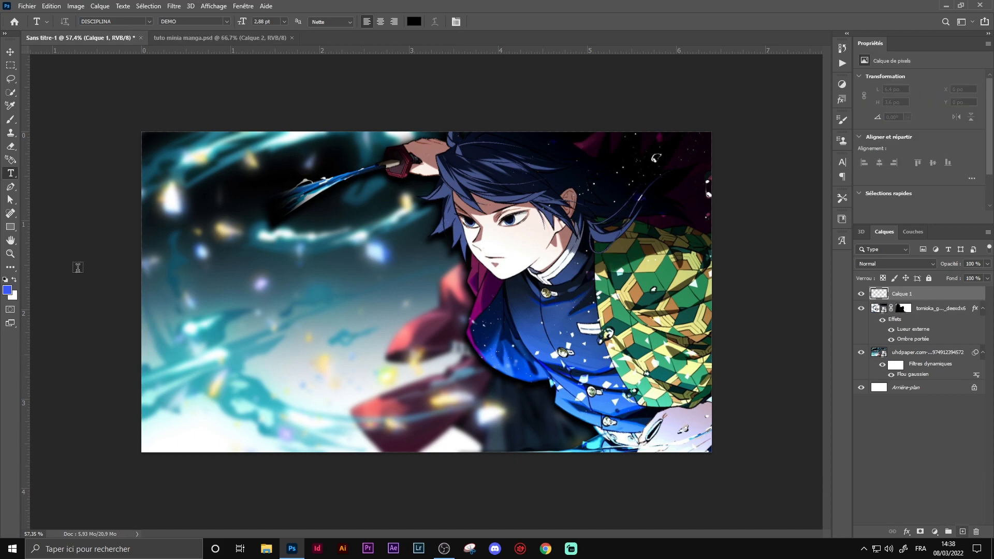
left_click(250, 257)
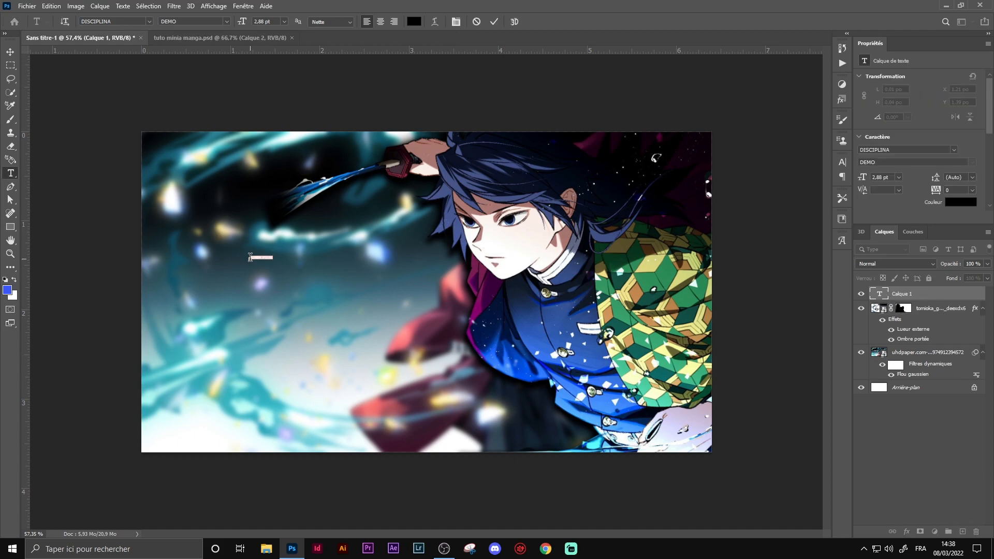
type("TUTO")
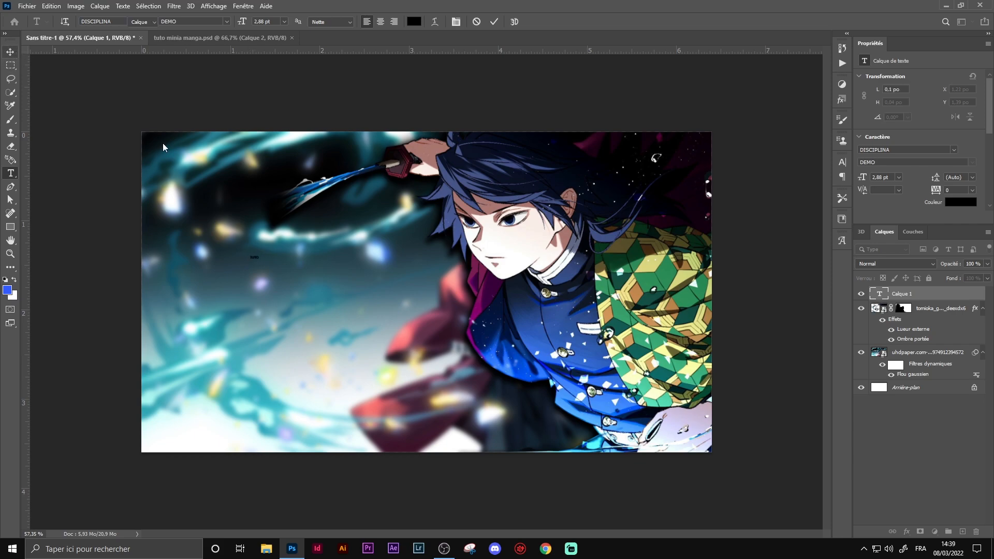
key("ctrl+Return")
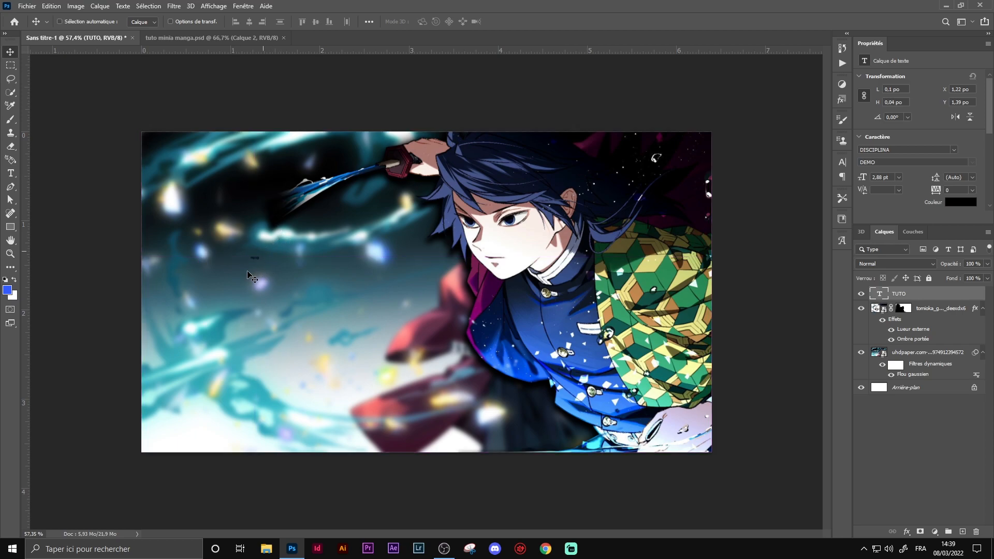
Step: Scale the TUTO text up to 76.16 pt, about 2.6 po wide, and position it beside the character's face
key("ctrl+t")
left_click_drag(259, 259, 432, 255)
key("Return")
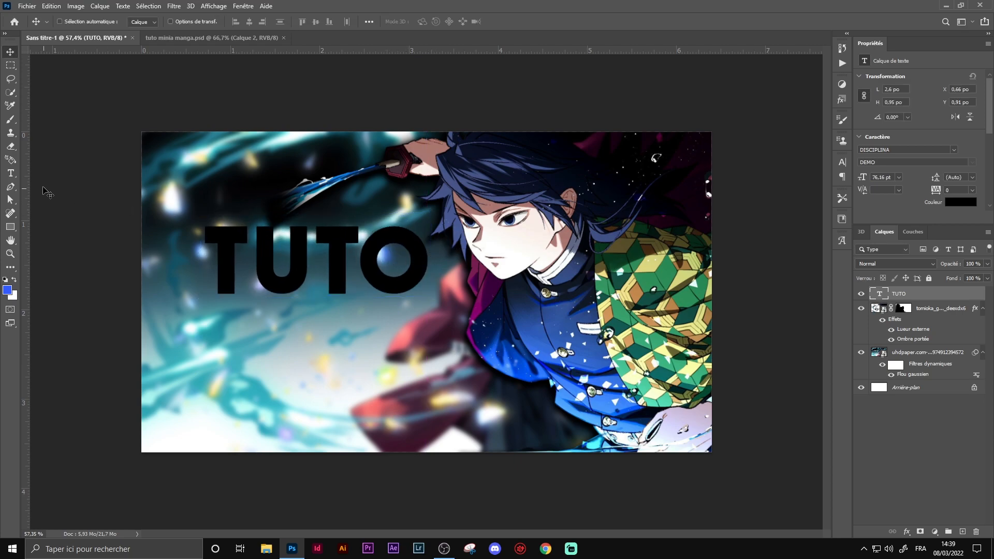
Step: Duplicate the TUTO text layer and move the copy straight down to about Y 1.44 po
key("ctrl")
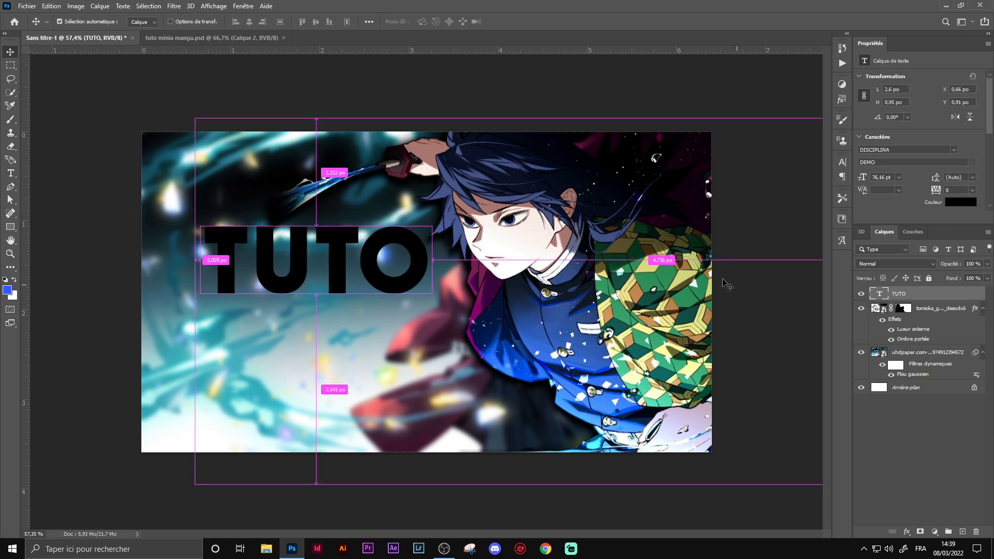
key("ctrl+j")
key("ctrl+t")
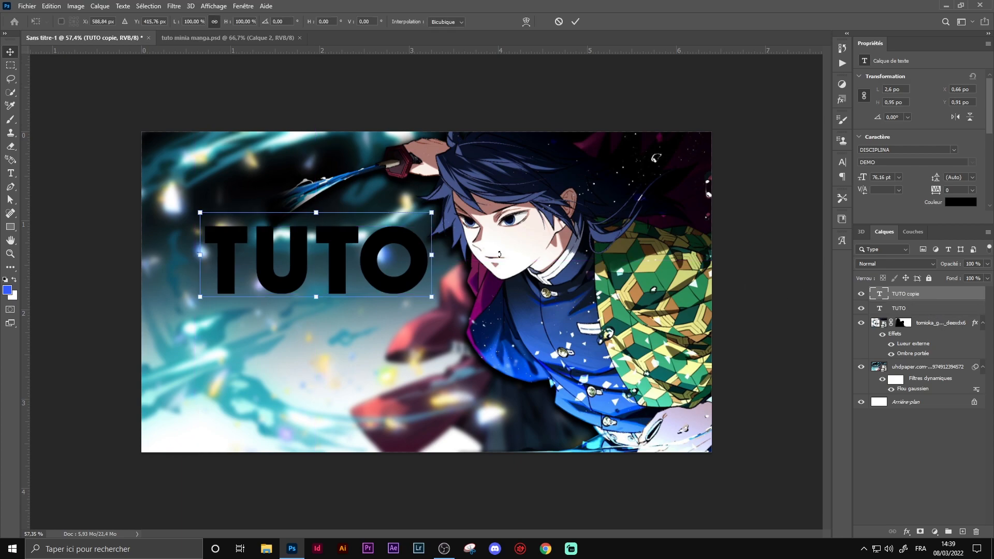
left_click_drag(366, 247, 347, 294)
key("Return")
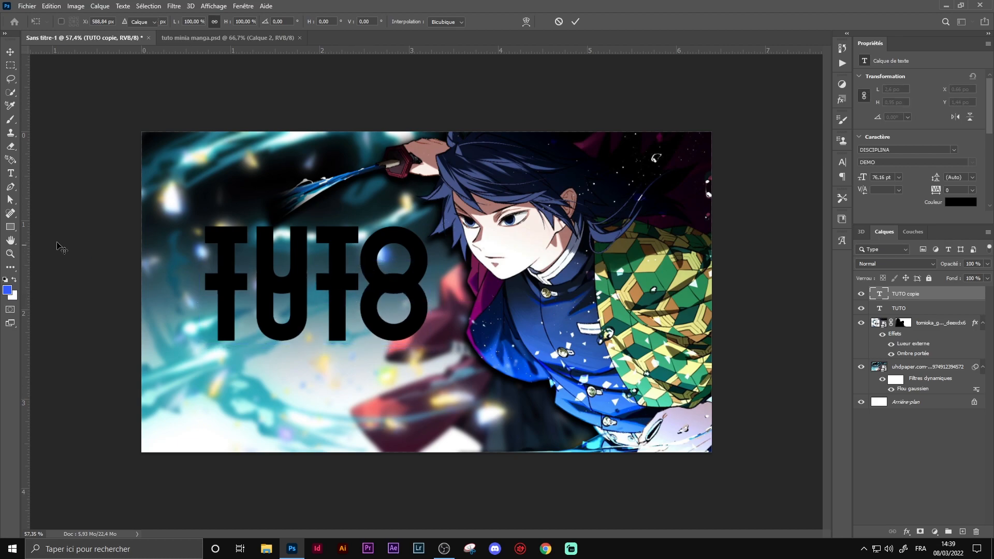
Step: Replace the wording of the lower TUTO copy with MINIA
left_click(11, 174)
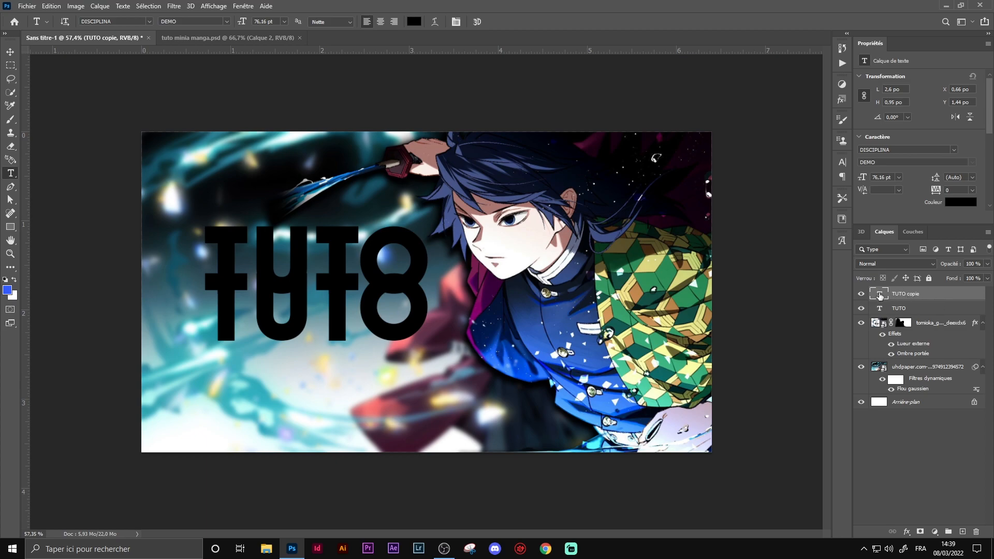
left_click_drag(424, 300, 164, 290)
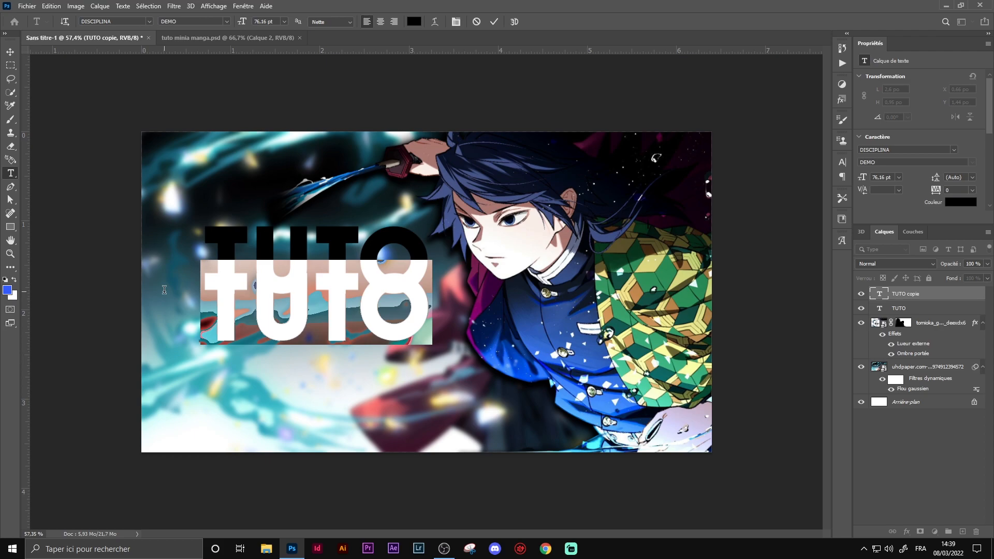
type("MINIA")
left_click(10, 51)
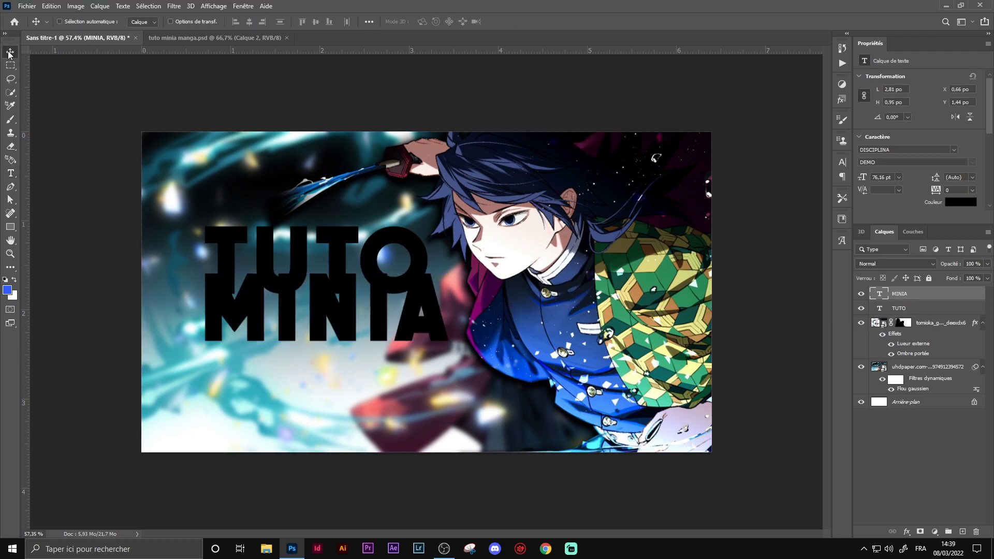
Step: Shift the MINIA text left by 0.104 po to centre it under TUTO
key("ctrl+t")
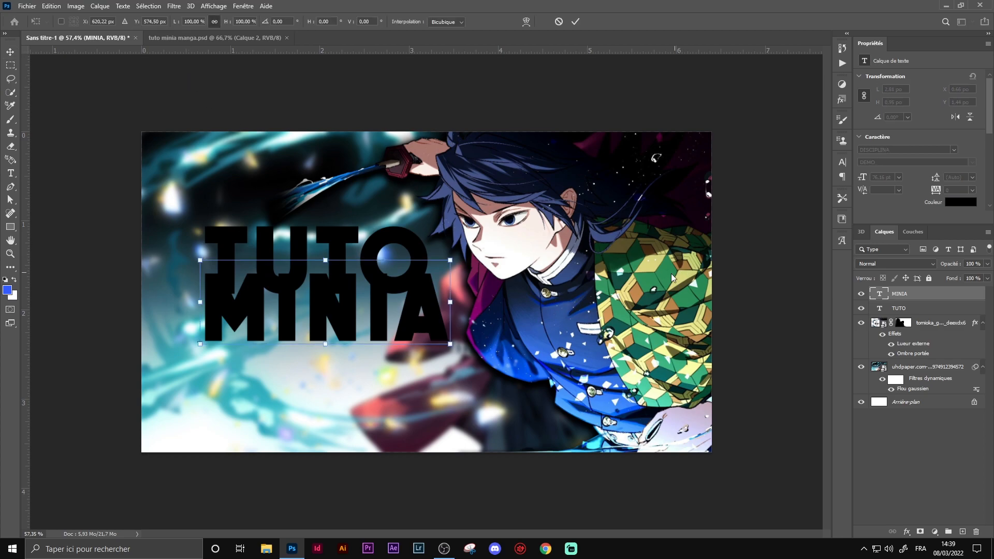
left_click_drag(384, 326, 375, 327)
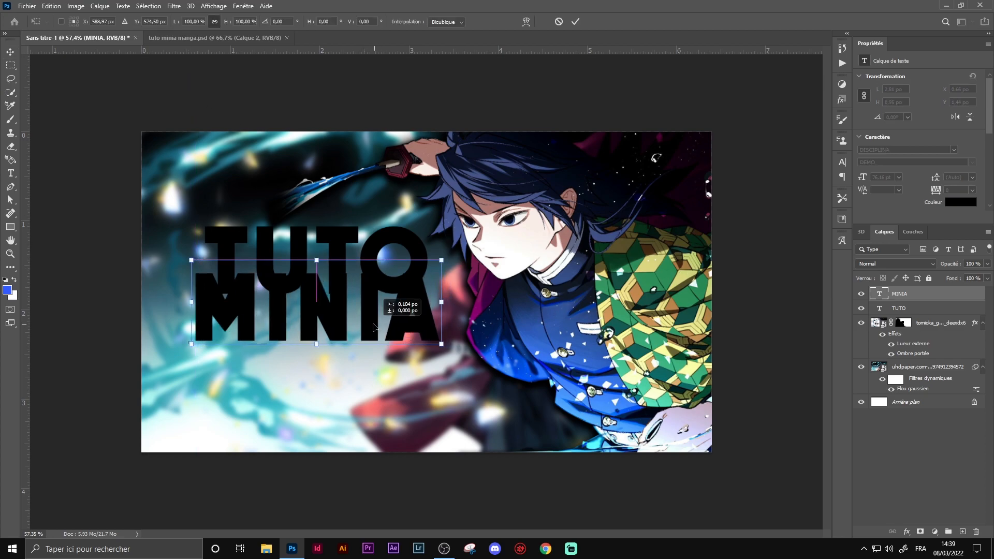
key("Return")
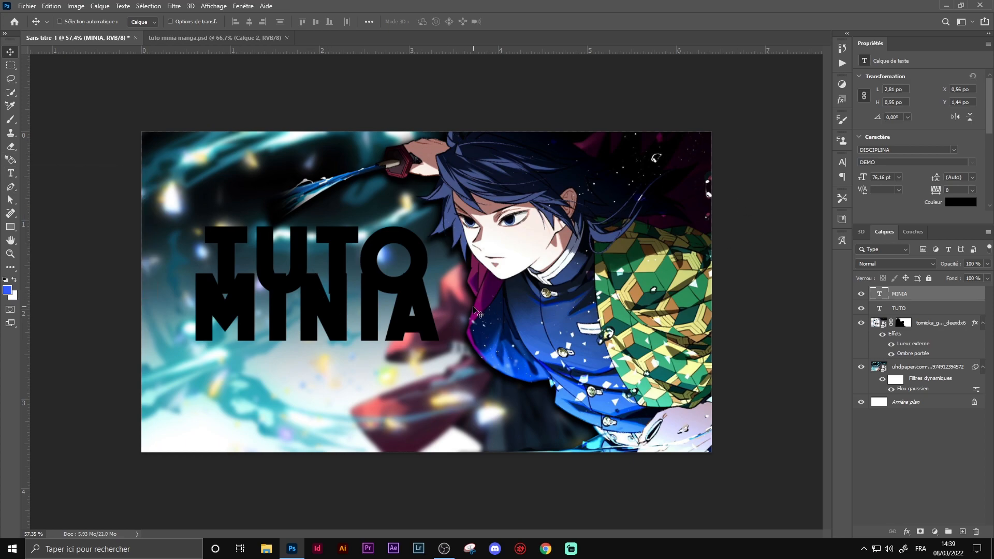
Step: Duplicate the MINIA text layer and move the copy straight down to about Y 2.06 po
key("ctrl")
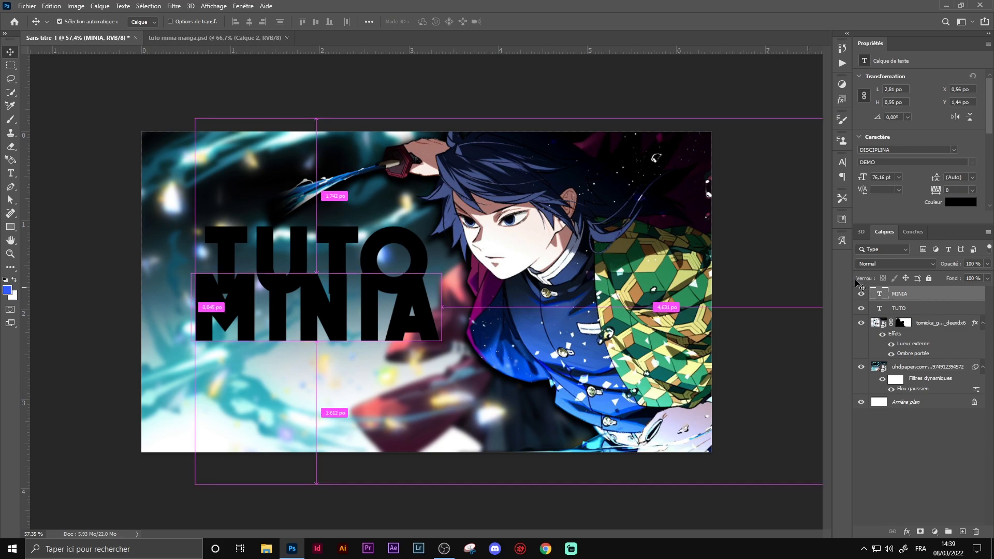
key("ctrl+j")
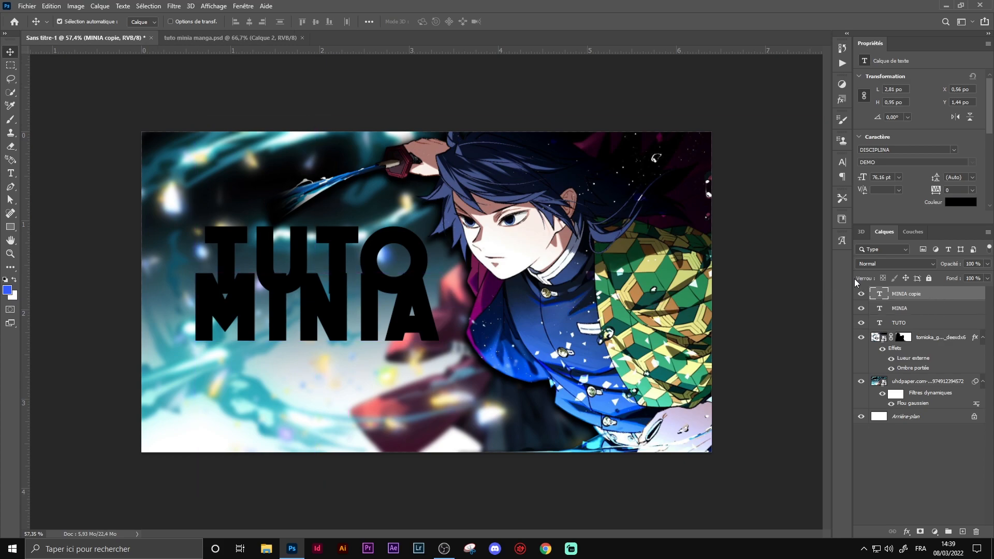
key("ctrl+t")
left_click_drag(377, 309, 377, 363)
key("Return")
Step: Replace the wording of the lowest MINIA copy with MANGA
left_click(10, 173)
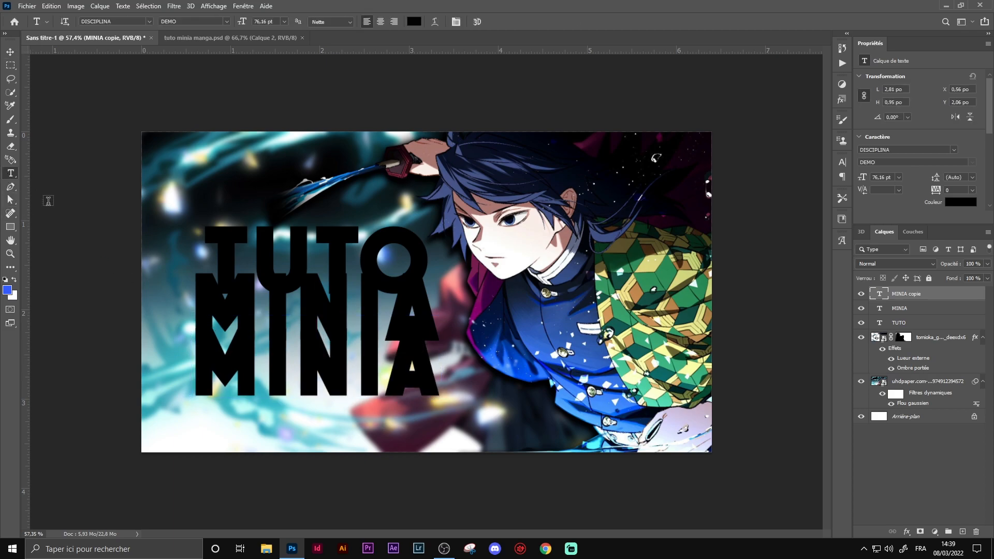
double_click(201, 349)
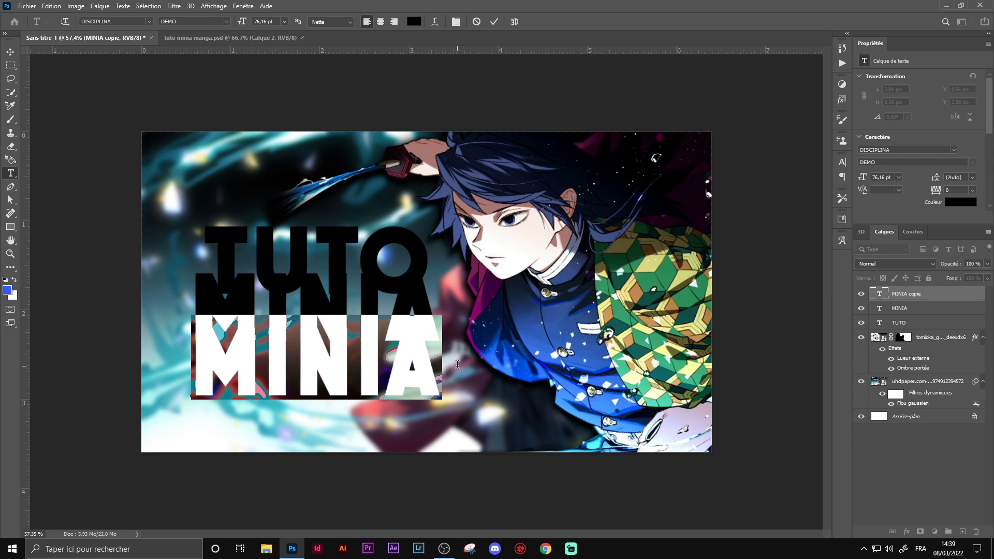
type("MANGA")
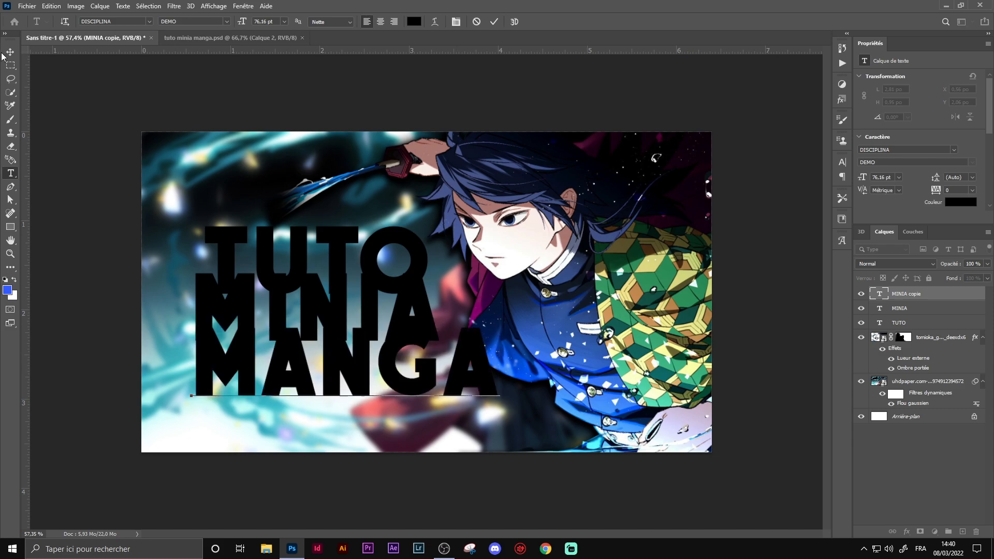
Step: Scale the MANGA text down to 95.47 % and centre it under MINIA at about X 0.31 po
left_click(10, 51)
key("ctrl+t")
left_click_drag(462, 359, 418, 367)
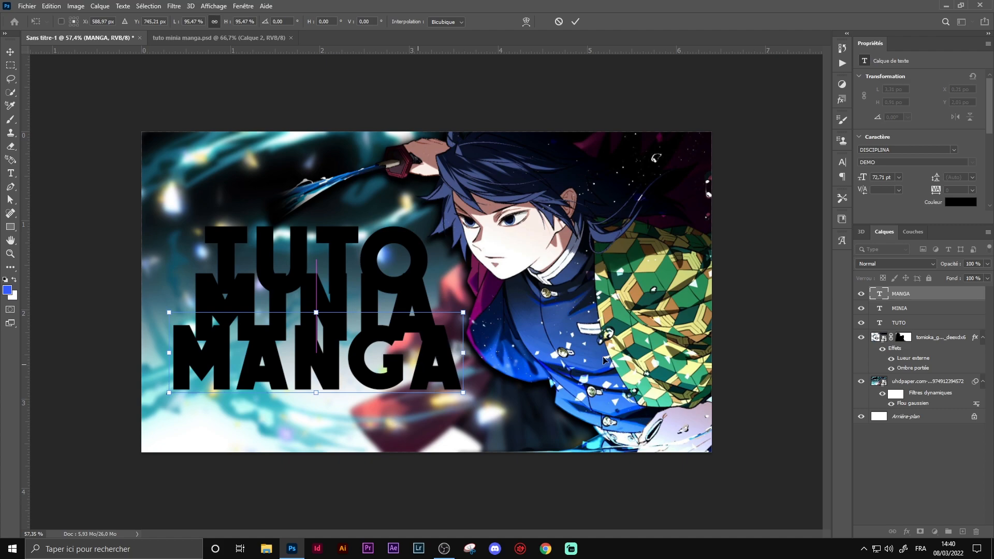
key("Return")
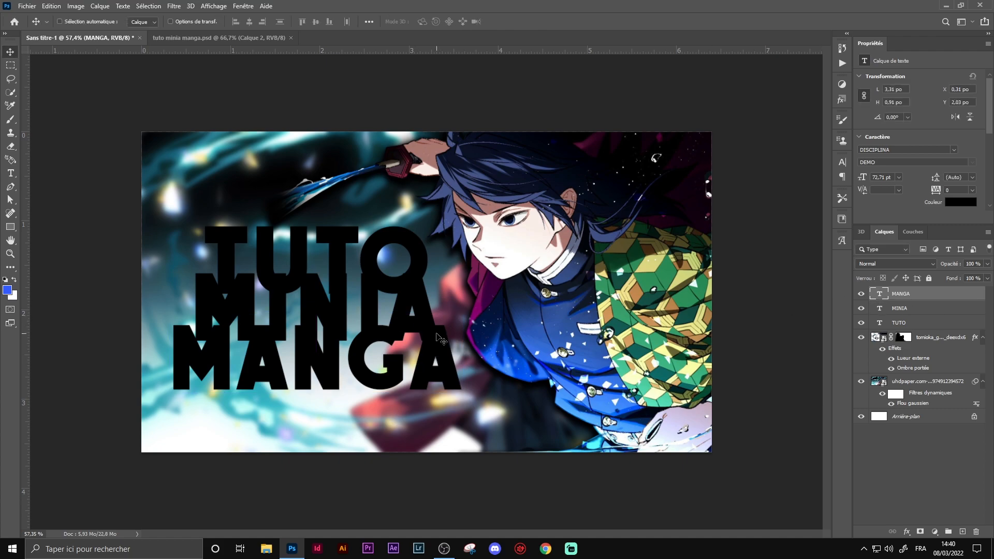
Step: Nudge the MANGA text vertically to Y 2.01 po to tighten its spacing with MINIA
key("Down")
key("Down")
key("Down")
key("Down")
key("Down")
key("Down")
key("Down")
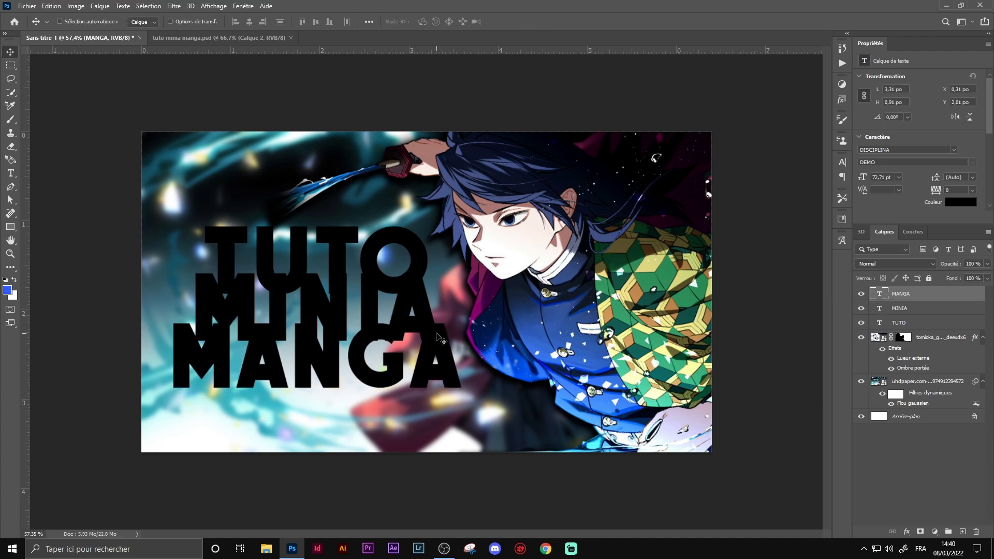
key("Up")
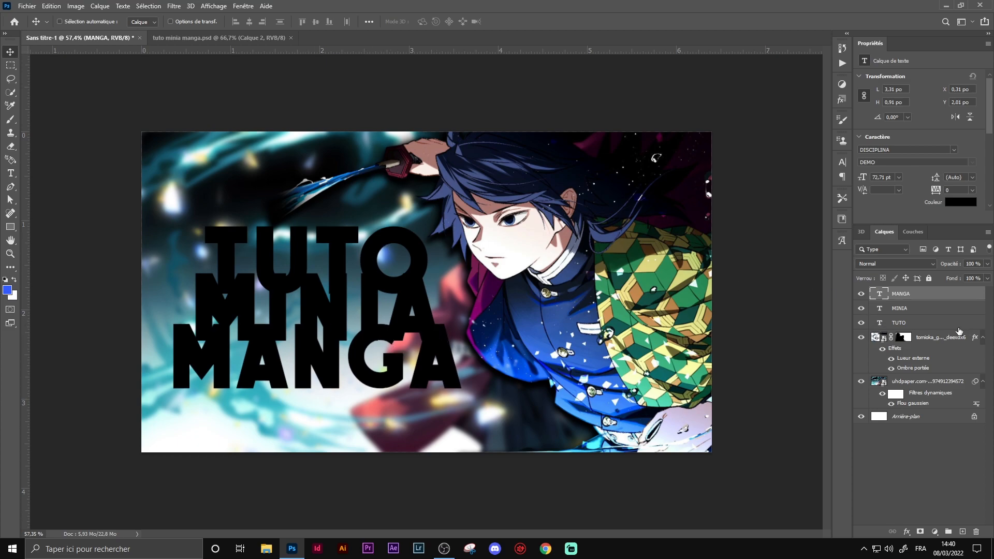
Step: Add a gradient overlay to the TUTO text and recolour the gradient's first stop to a vivid light blue with hue 203°
left_click(914, 324)
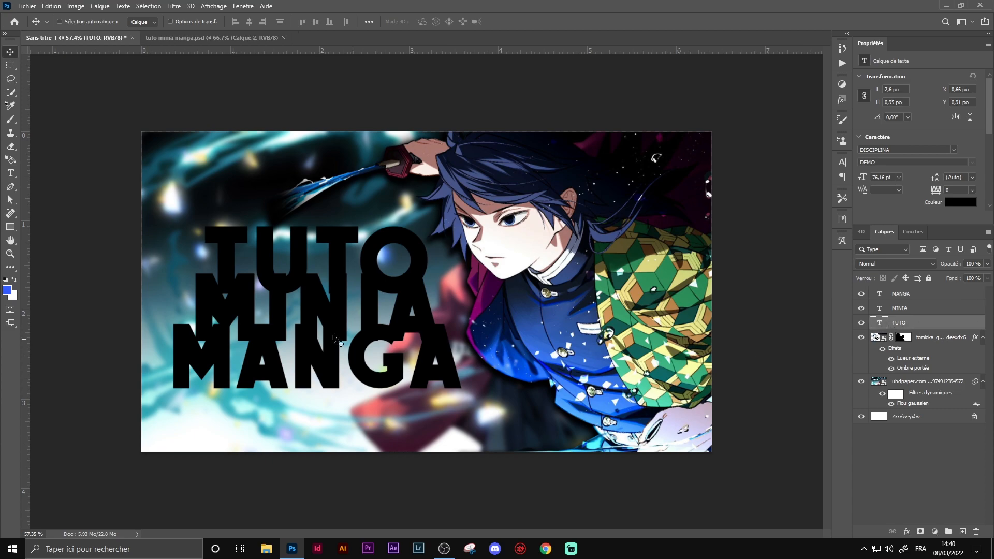
double_click(959, 326)
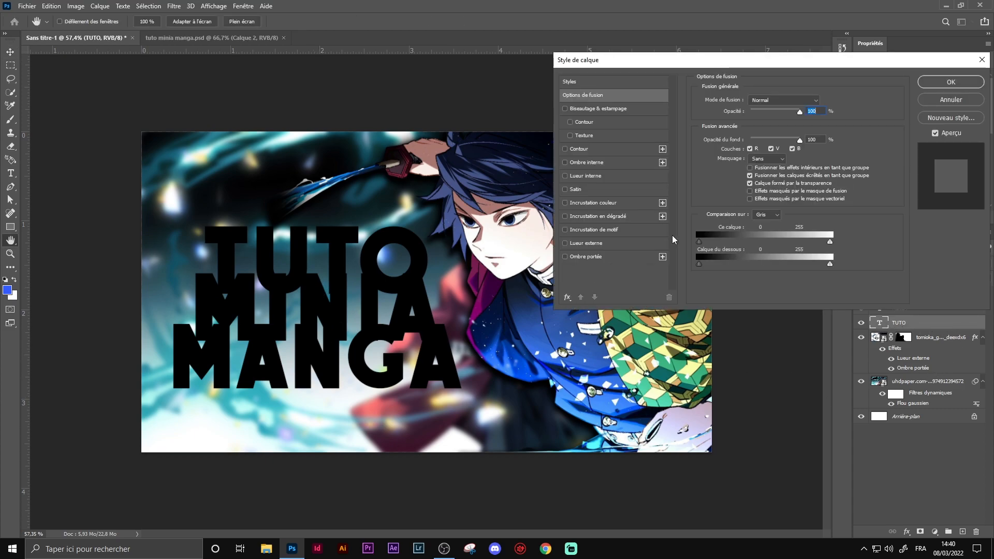
left_click(622, 217)
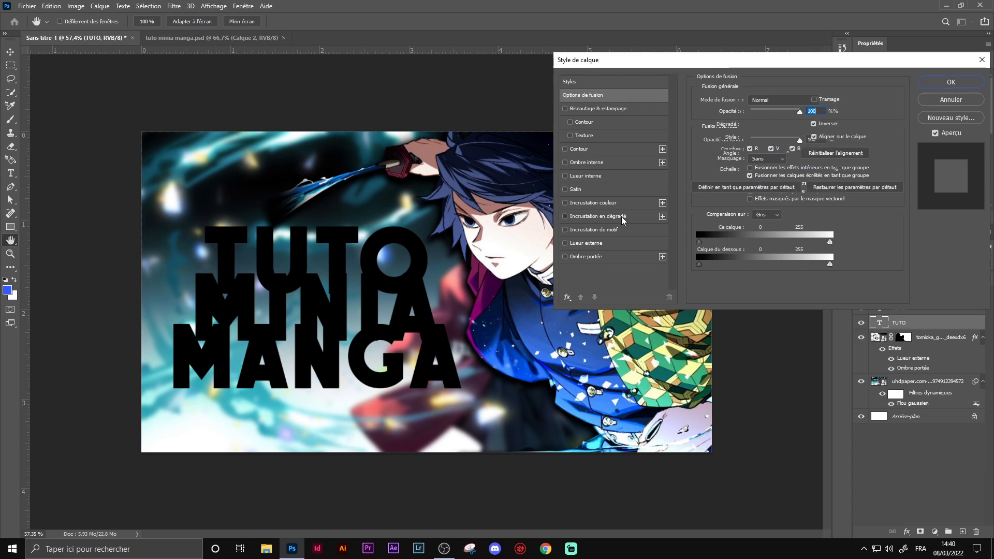
left_click(758, 125)
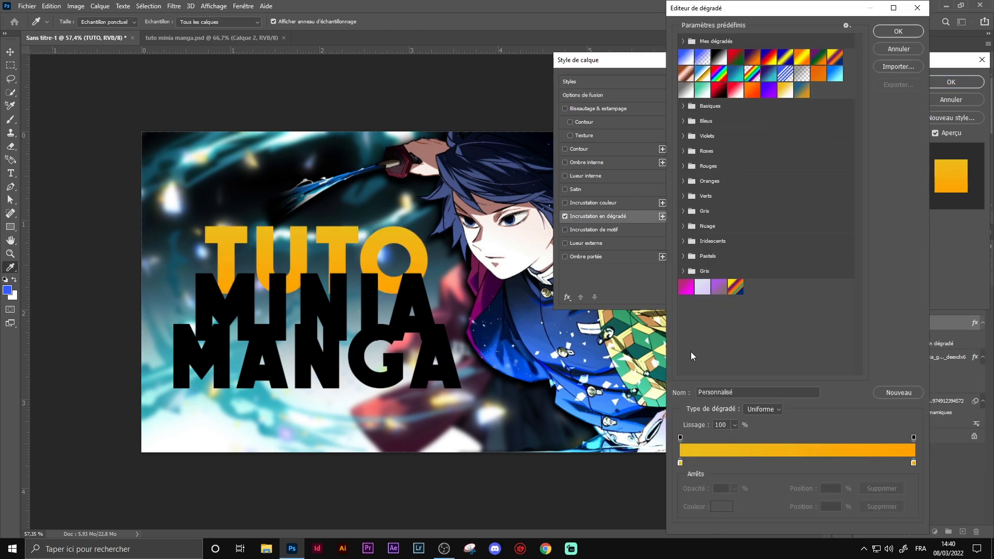
double_click(679, 463)
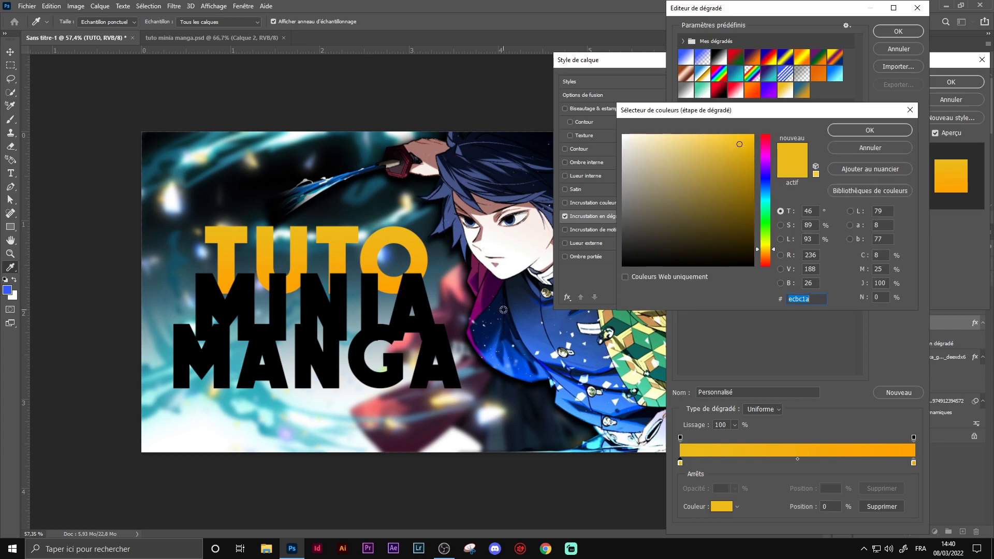
left_click(768, 193)
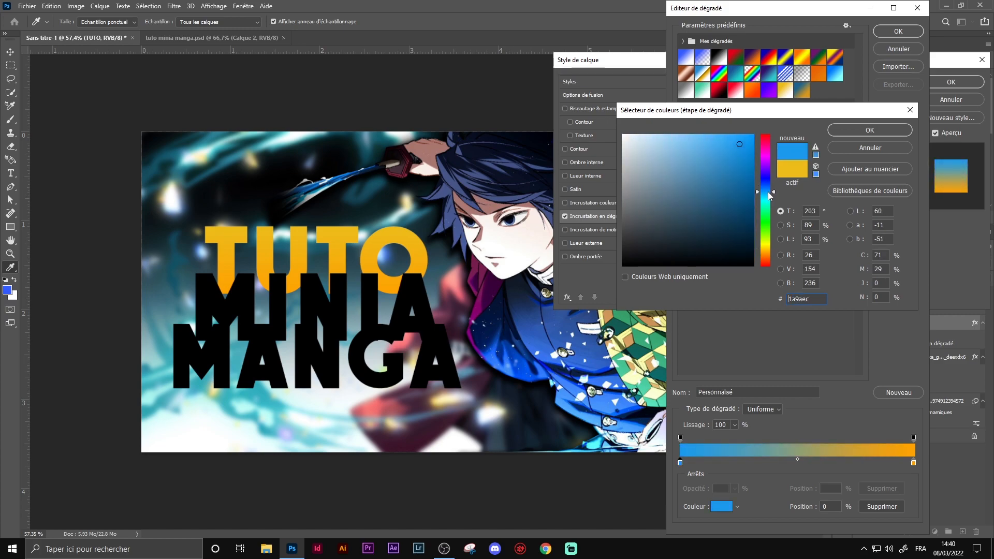
left_click(868, 128)
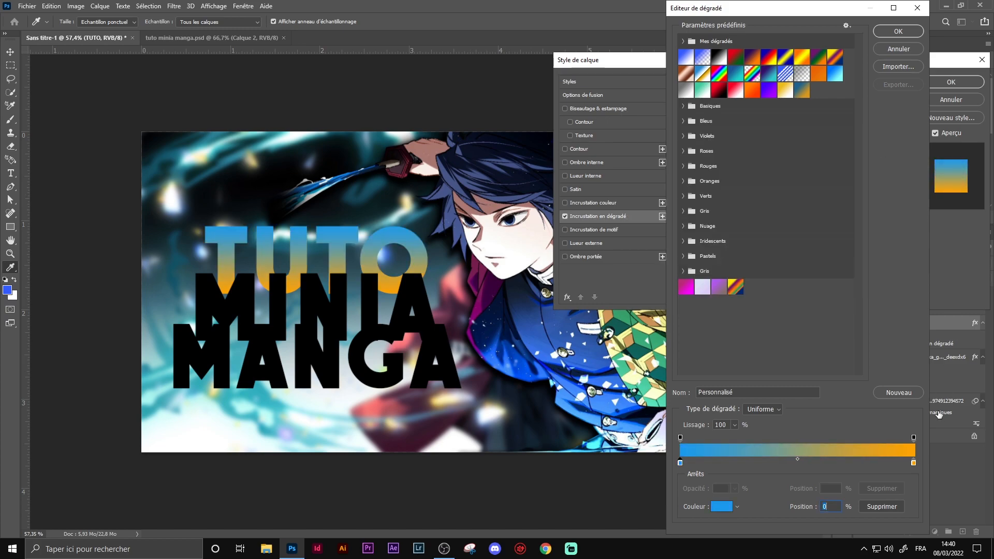
double_click(680, 463)
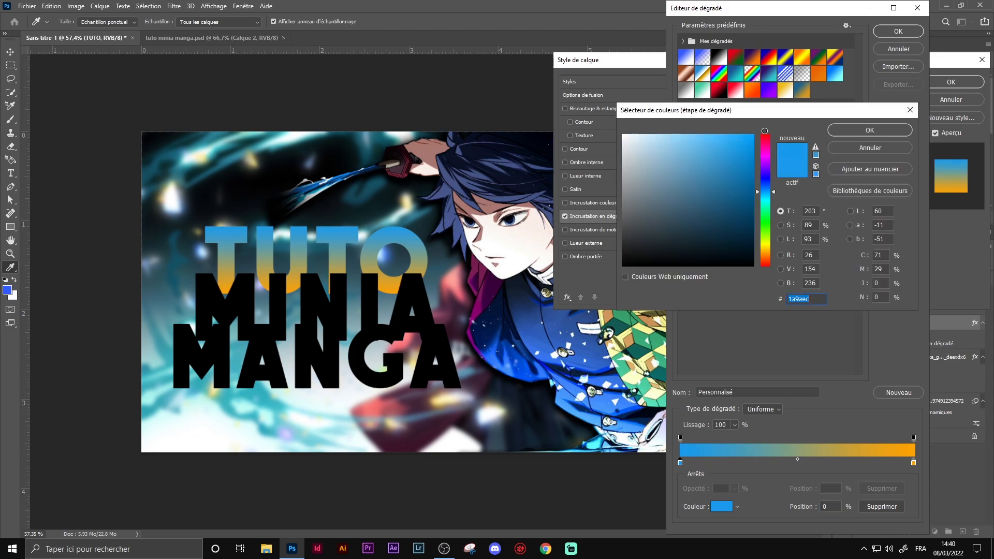
left_click(869, 130)
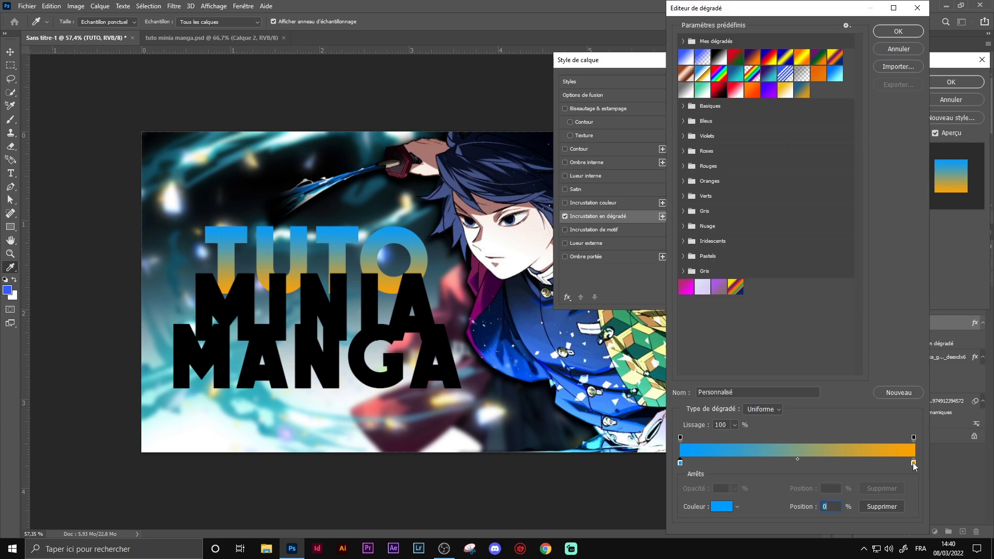
Step: Set the end stop of TUTO's gradient to deep blue 001eff and accept the gradient
double_click(913, 464)
left_click_drag(765, 194, 766, 181)
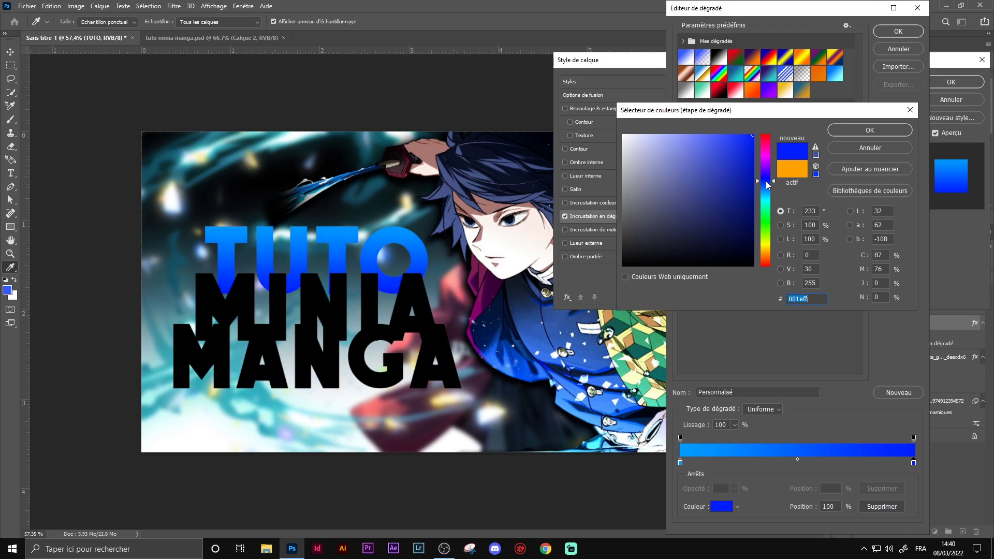
left_click(863, 133)
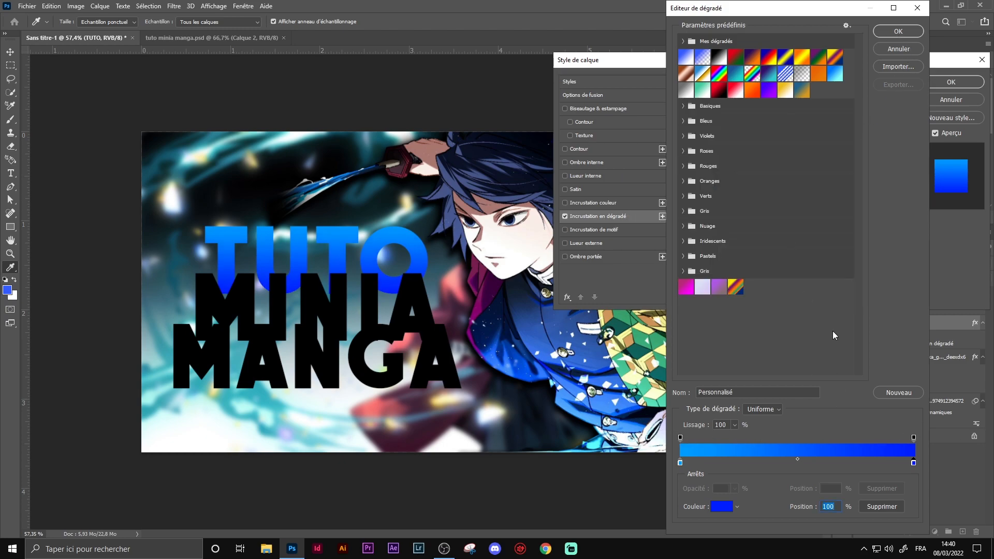
left_click(899, 32)
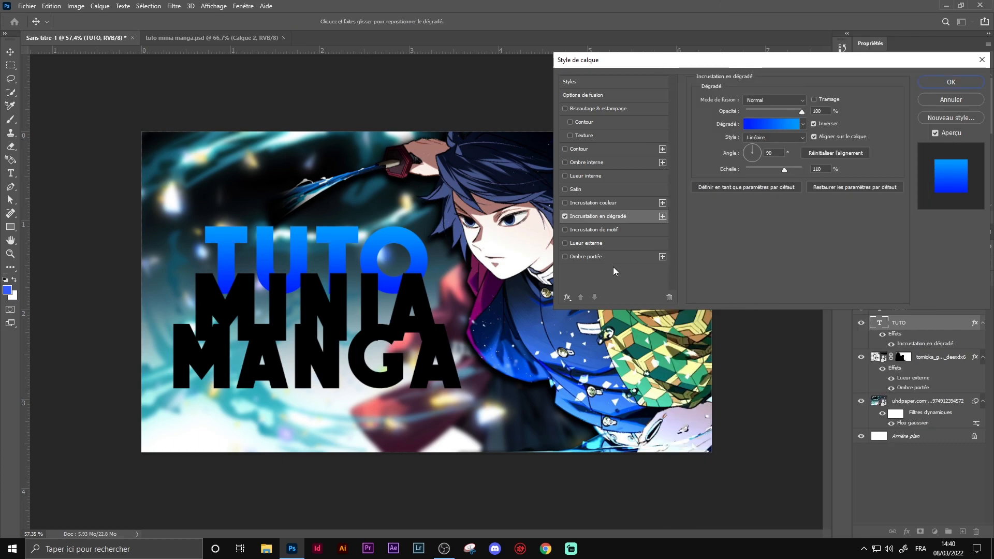
Step: Add a white inner glow to TUTO with Incrustation blending, 100 % opacity and a size of 32 px
left_click(603, 176)
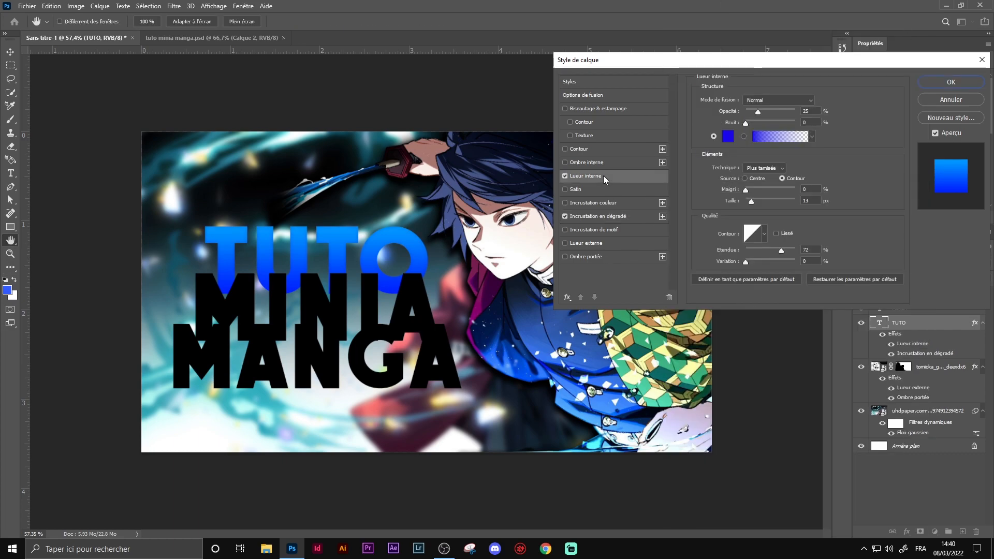
left_click(770, 100)
left_click(757, 226)
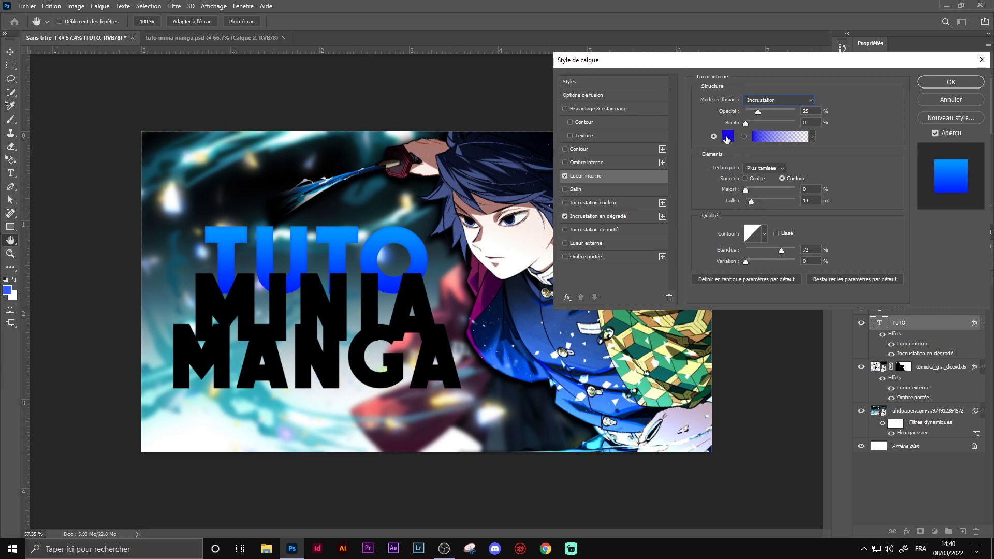
left_click(727, 135)
left_click_drag(694, 207, 647, 104)
left_click(861, 130)
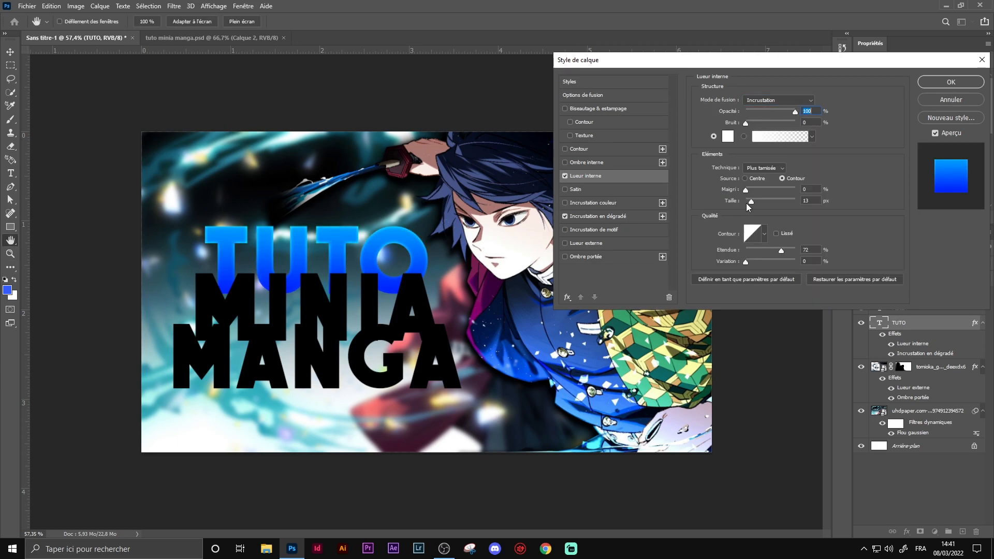
left_click_drag(751, 201, 755, 201)
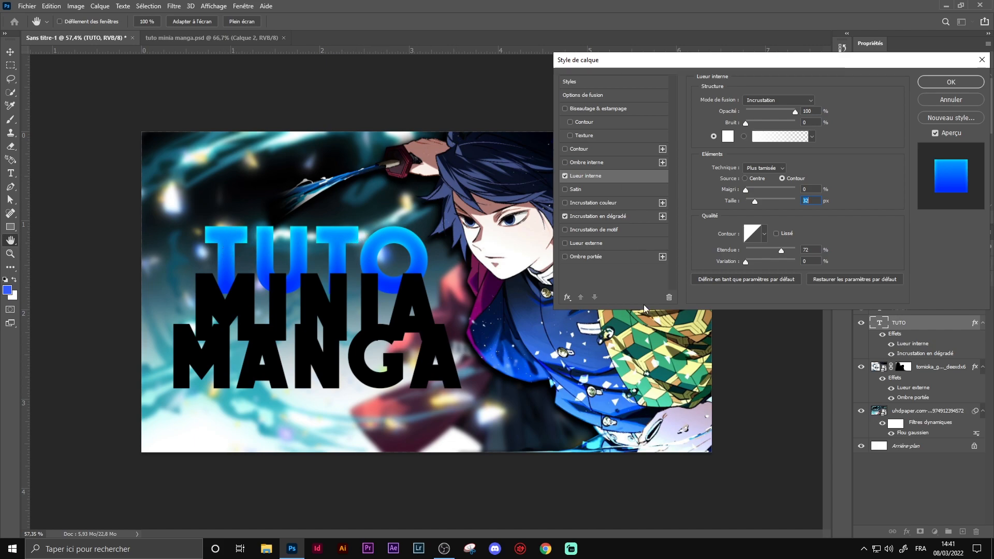
Step: Add a black outer glow to TUTO at 100 % opacity with a size of about 35 px, and apply the layer style
left_click(590, 243)
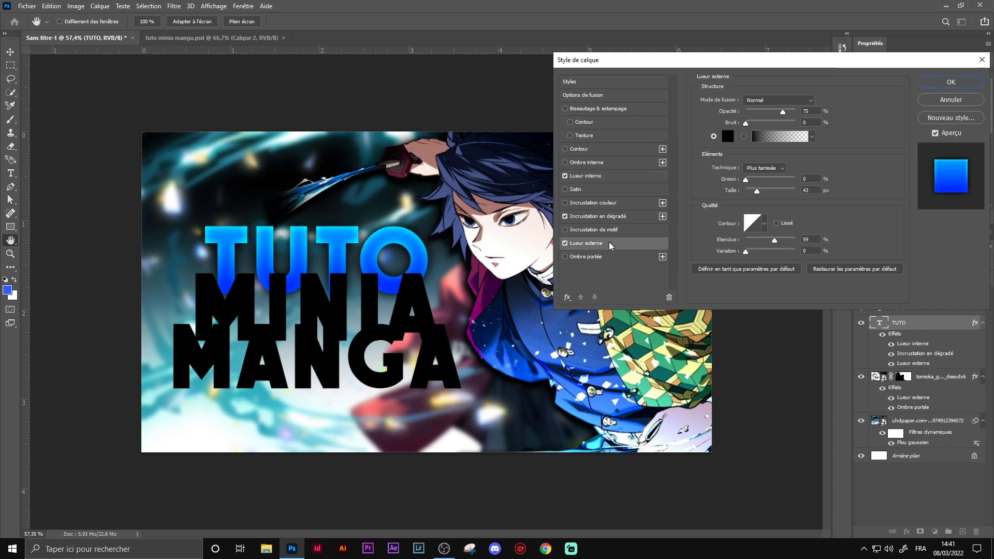
left_click_drag(784, 110, 800, 110)
left_click_drag(757, 191, 755, 192)
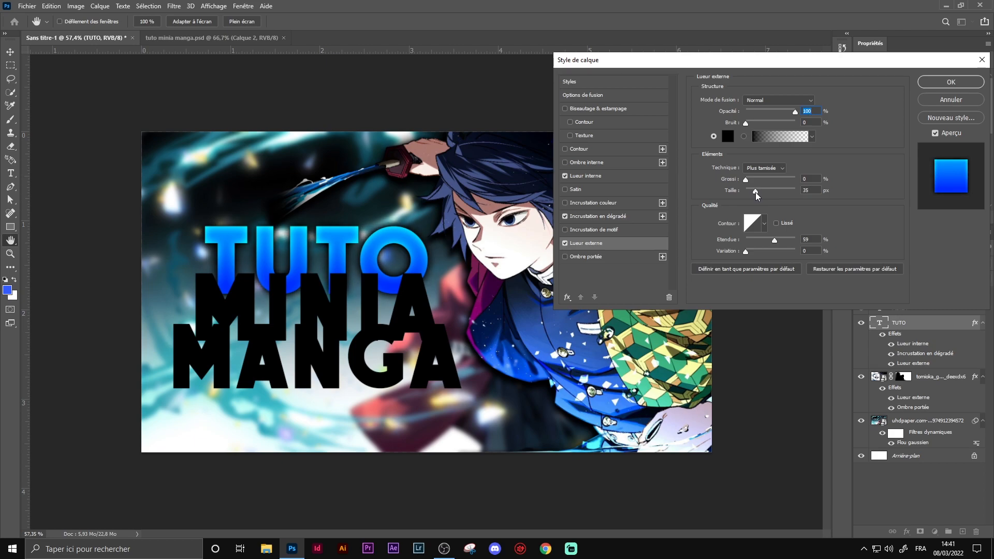
left_click(755, 192)
left_click(948, 82)
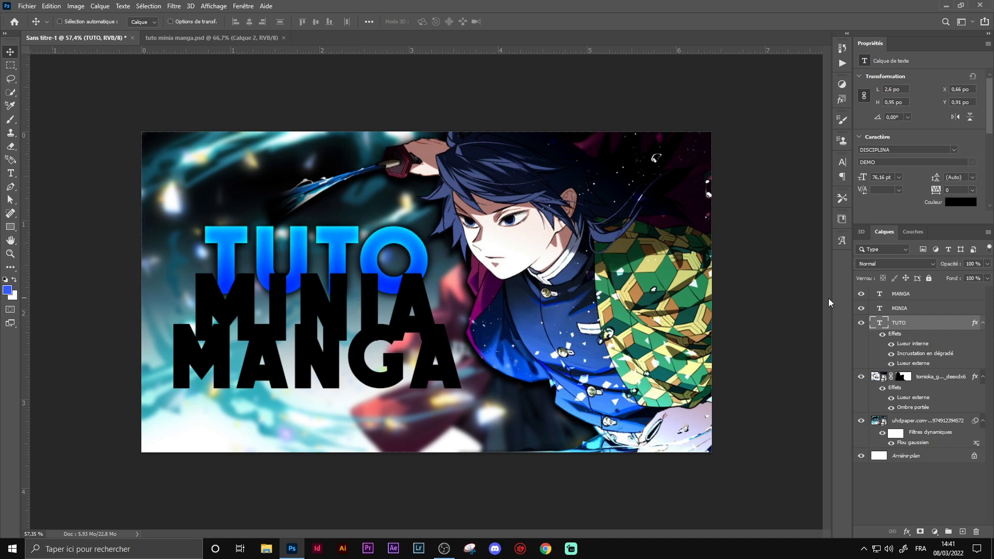
Step: Copy the layer style of the TUTO text and paste it onto the MINIA text layer
right_click(938, 324)
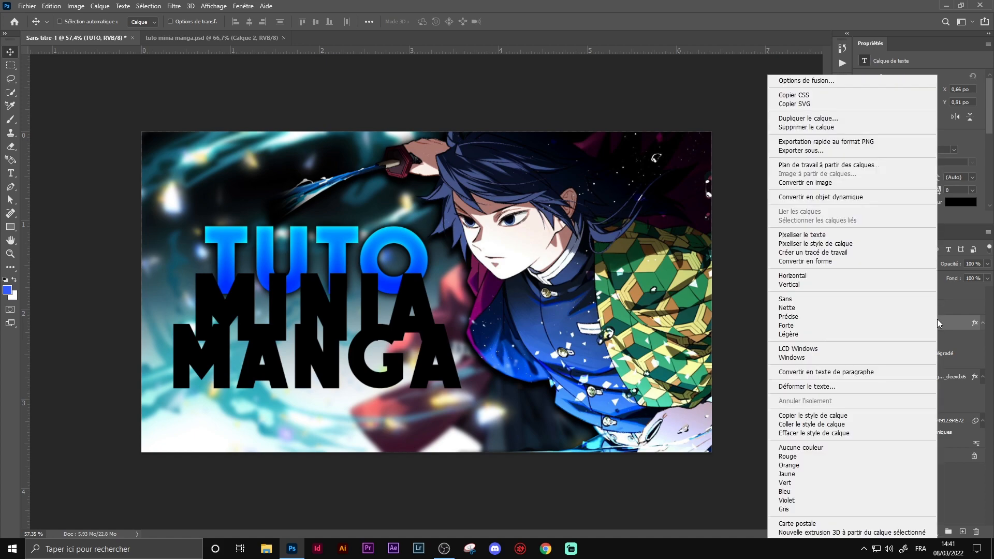
left_click(954, 324)
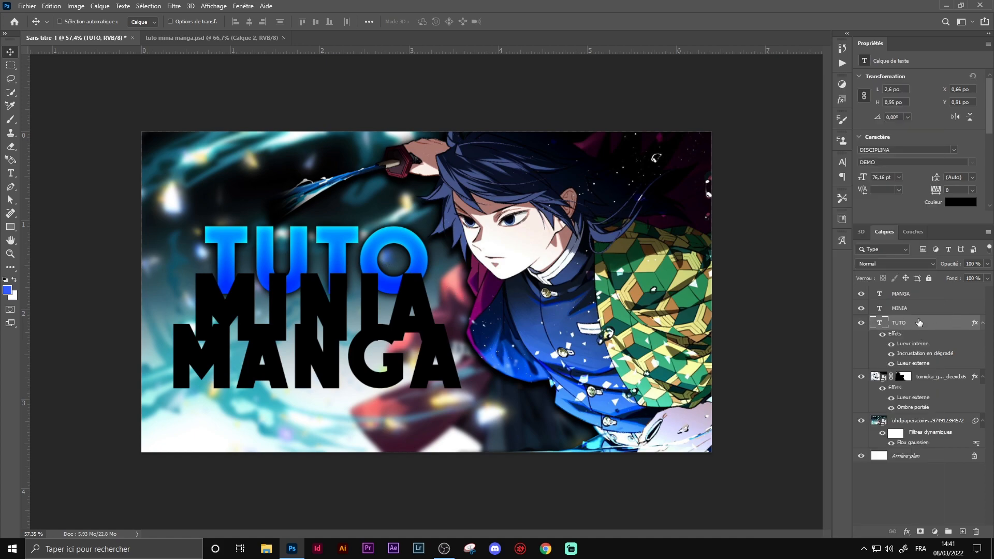
right_click(948, 325)
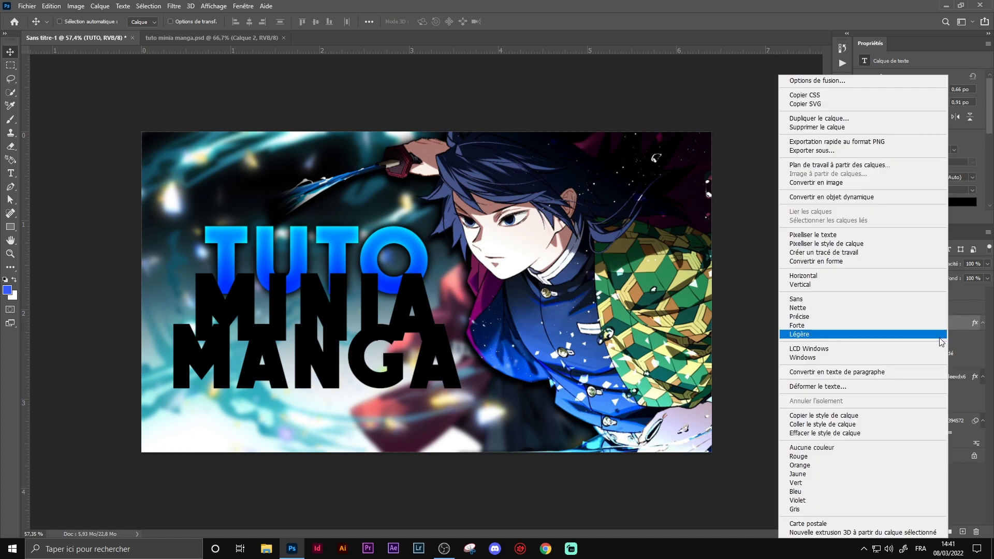
left_click(911, 412)
left_click(934, 309)
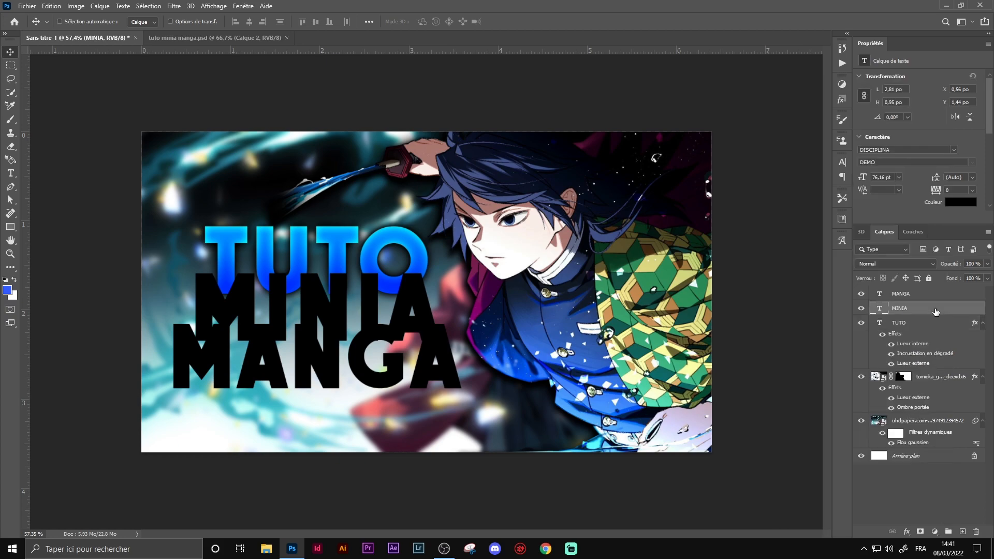
right_click(935, 308)
left_click(886, 423)
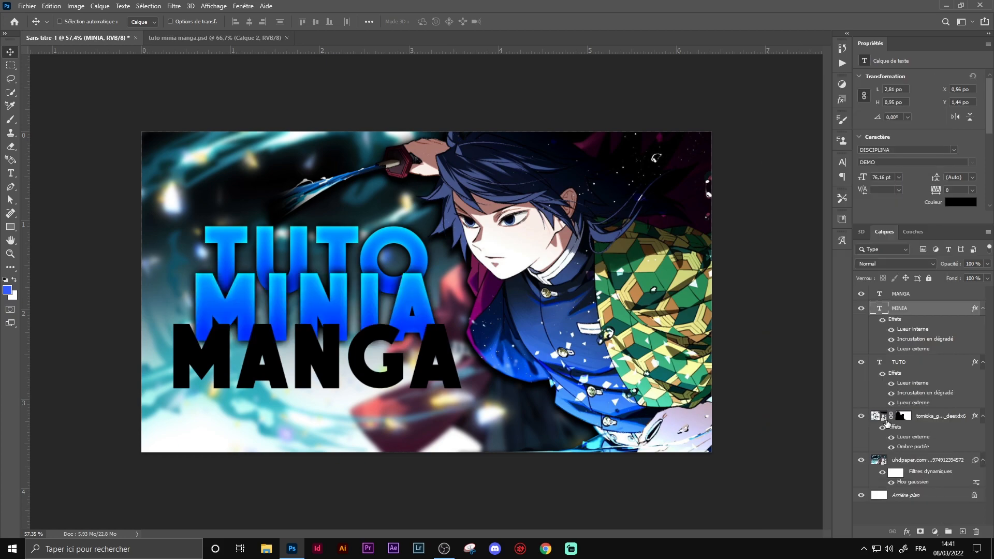
Step: Paste the copied TUTO layer style onto the MANGA text layer
left_click(920, 294)
right_click(920, 293)
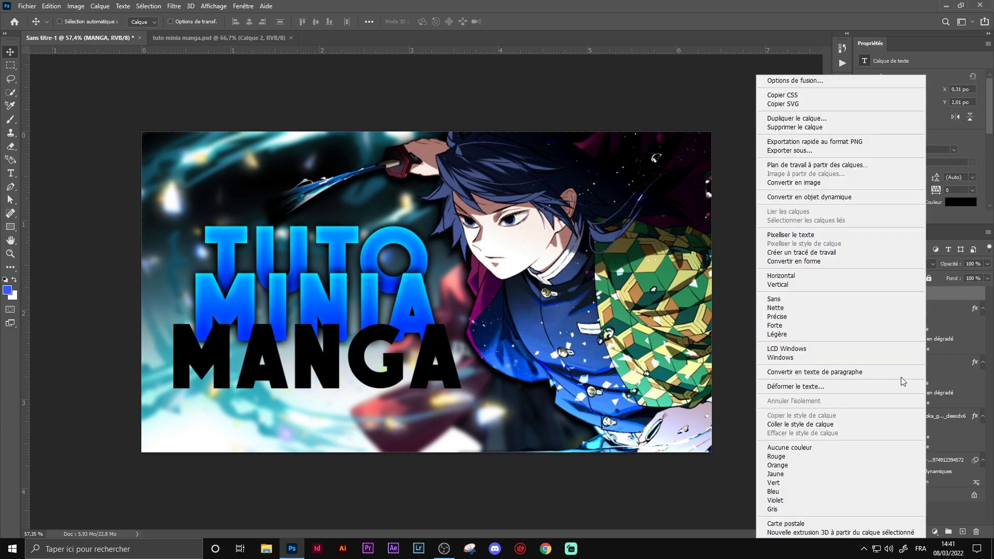
left_click(958, 303)
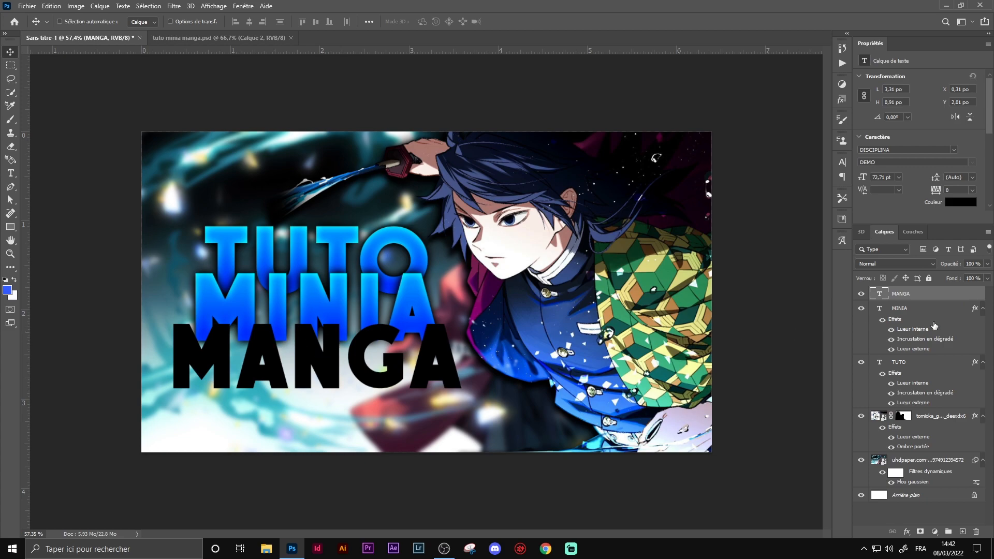
right_click(924, 293)
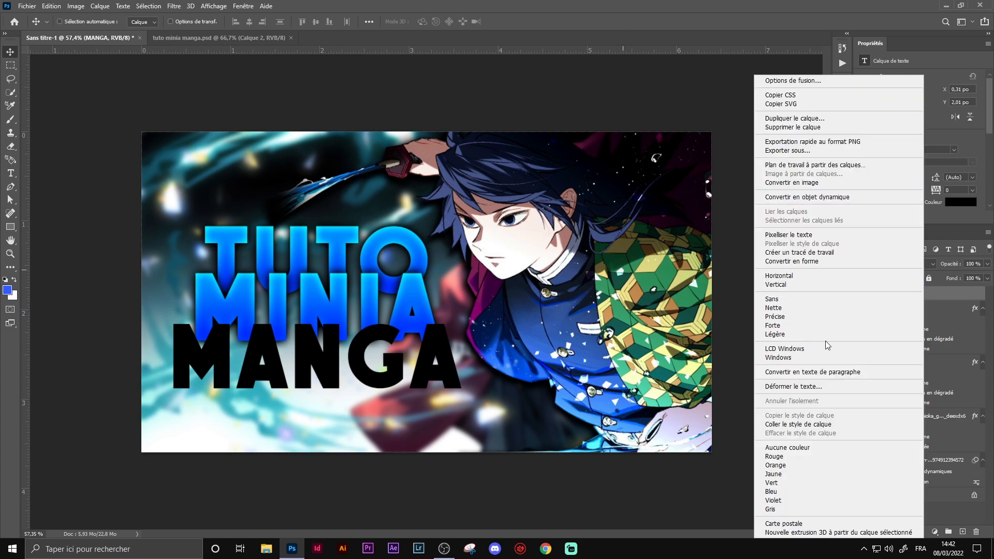
left_click(832, 424)
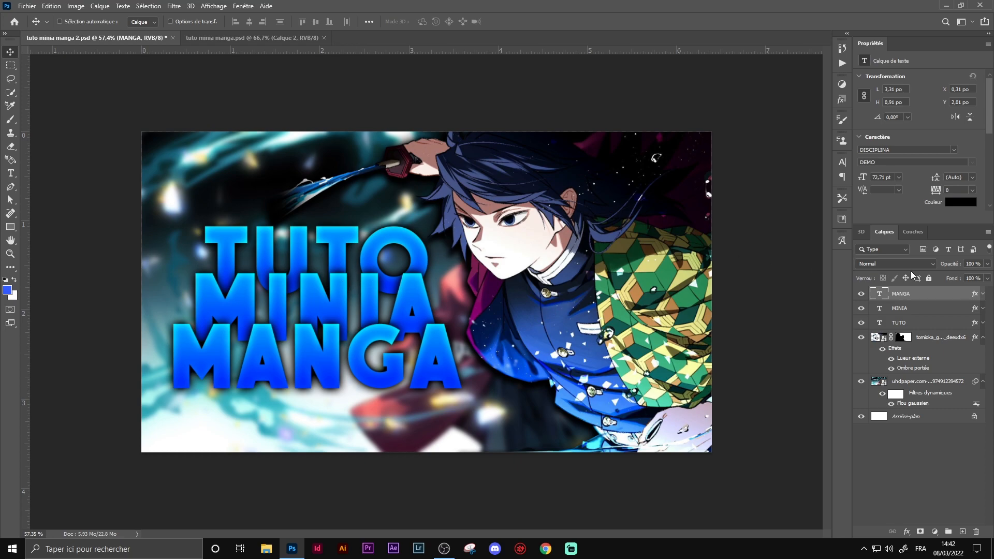
Step: Group the MANGA, MINIA and TUTO text layers together
left_click(917, 325, "shift")
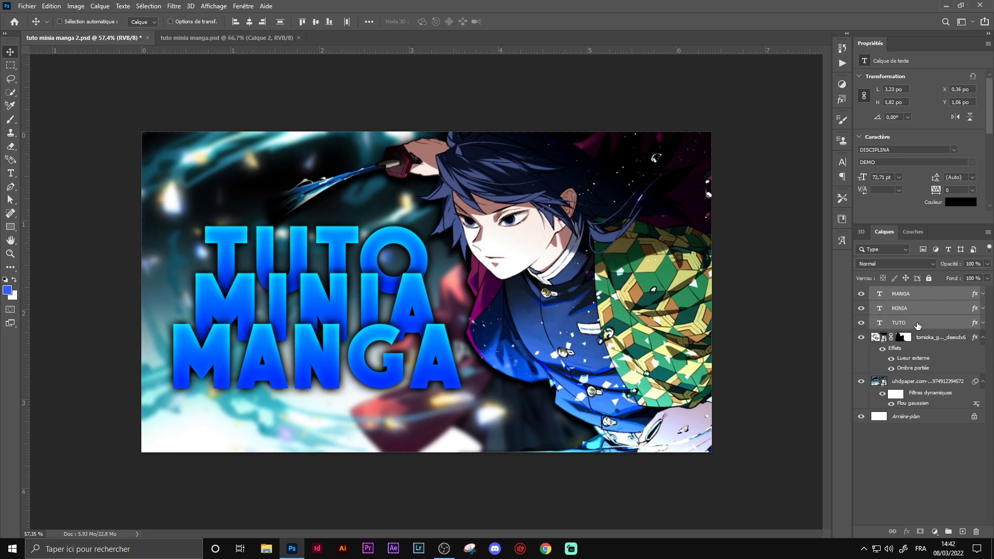
left_click(923, 298)
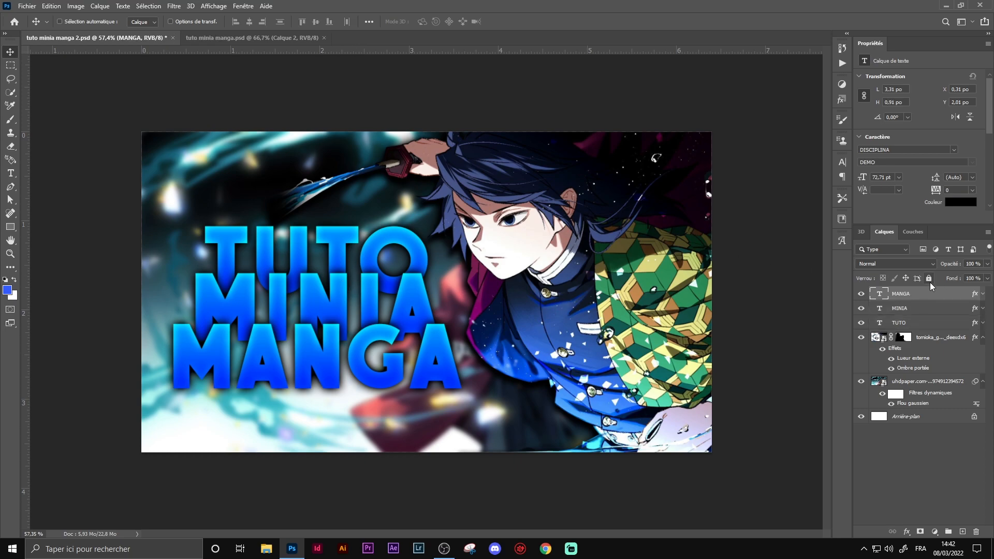
left_click(927, 326, "shift")
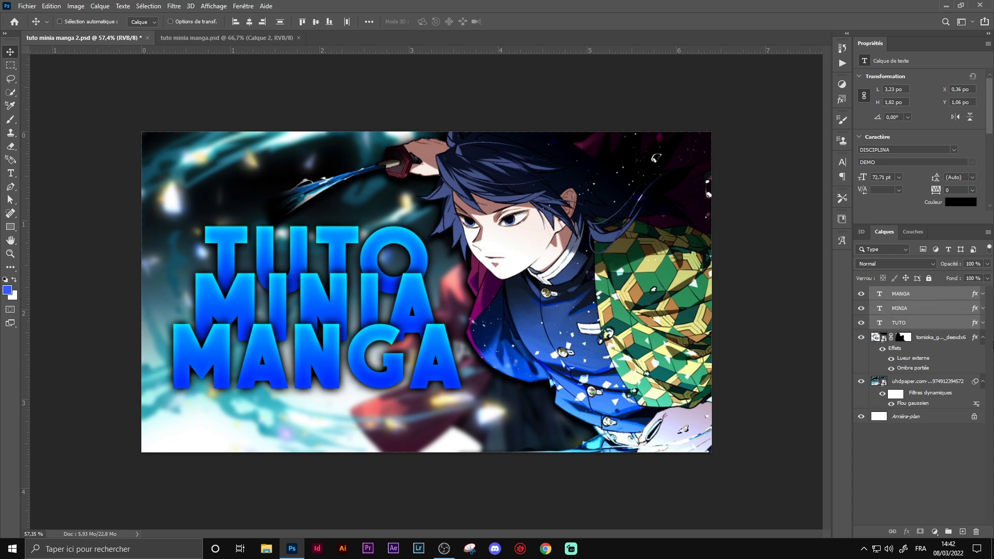
left_click(948, 532)
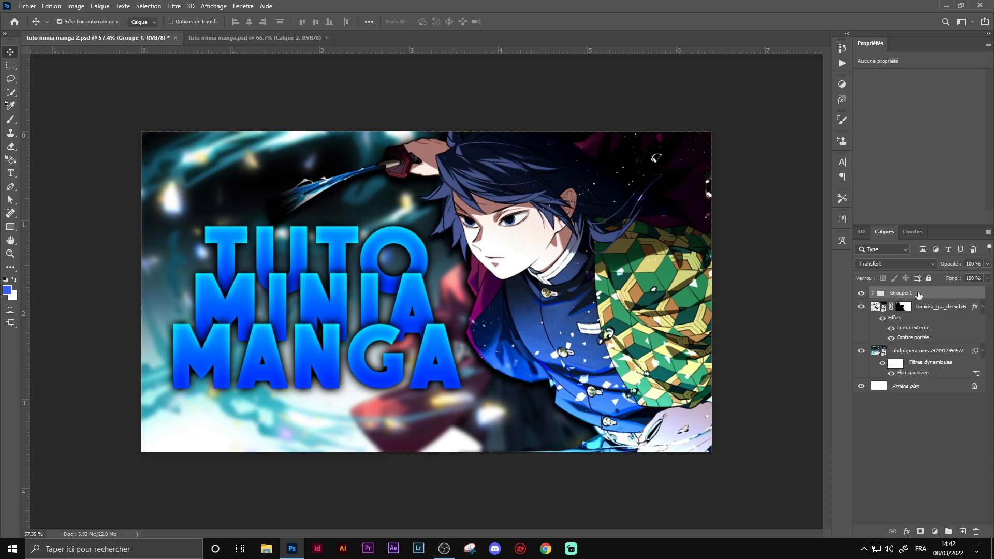
Step: Duplicate the title group, keeping the original hidden, and convert the copy to a smart object
key("ctrl+j")
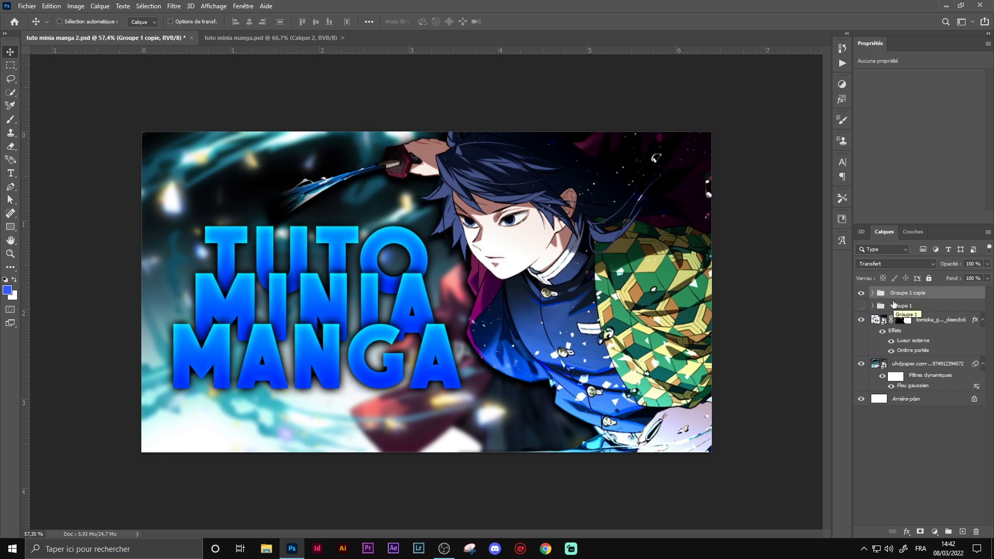
right_click(951, 298)
right_click(947, 293)
right_click(945, 292)
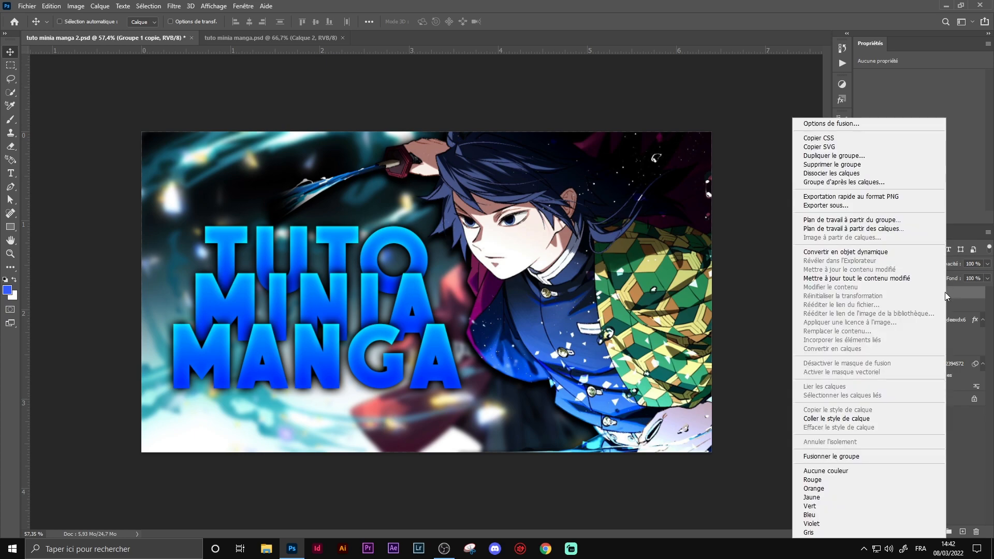
left_click(893, 258)
Step: Transform the title copy in perspective, making its left edge taller and its bottom edge wider, and apply the transformation
key("ctrl")
key("ctrl+t")
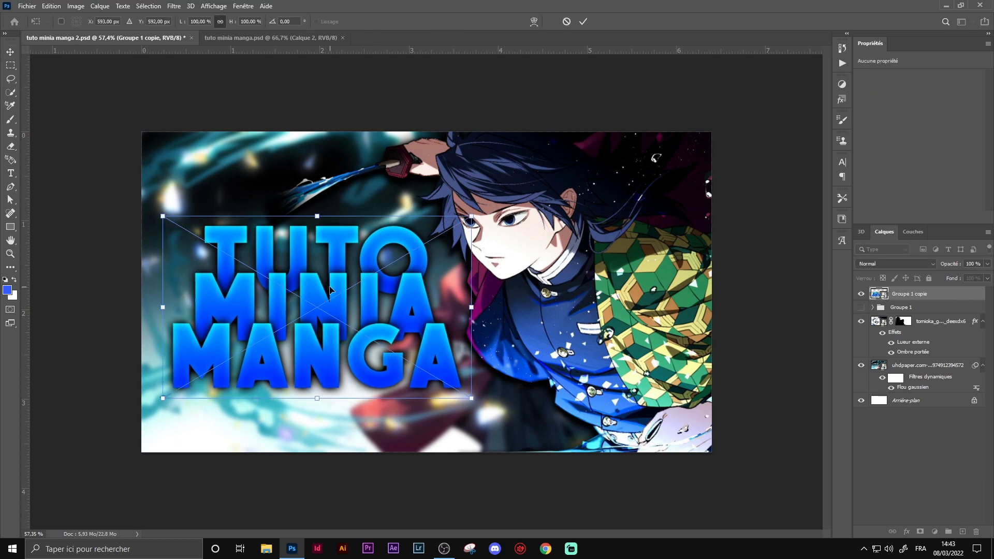
right_click(365, 304)
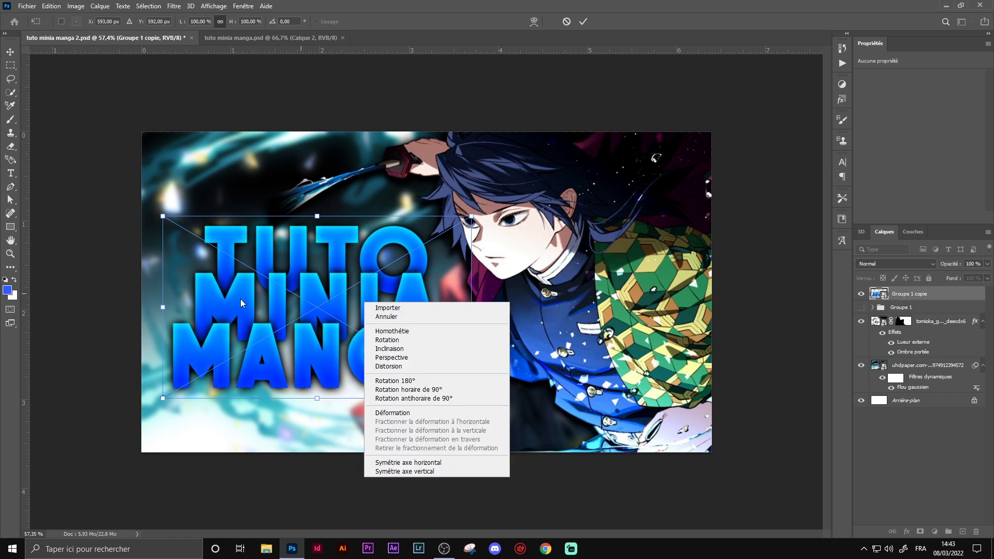
left_click(469, 358)
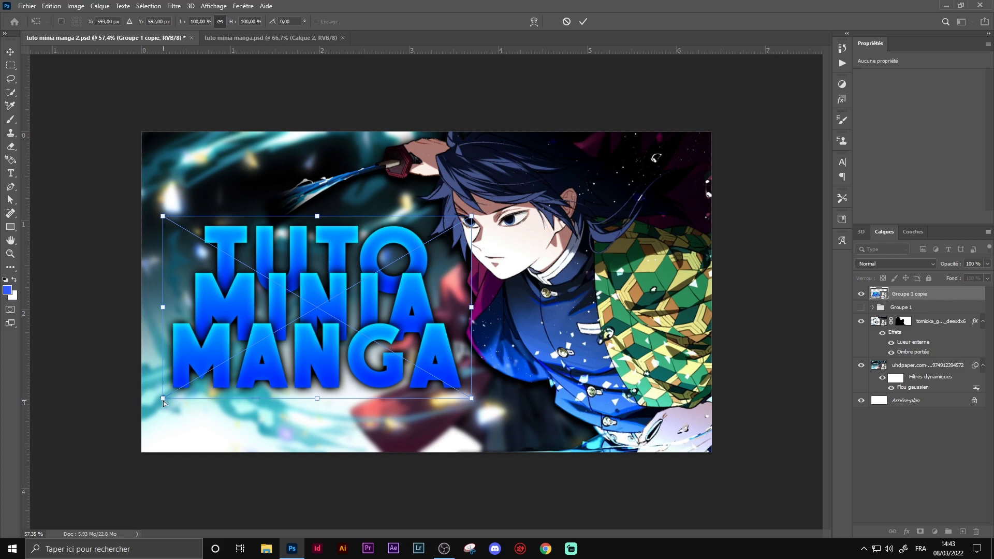
left_click_drag(163, 402, 166, 414)
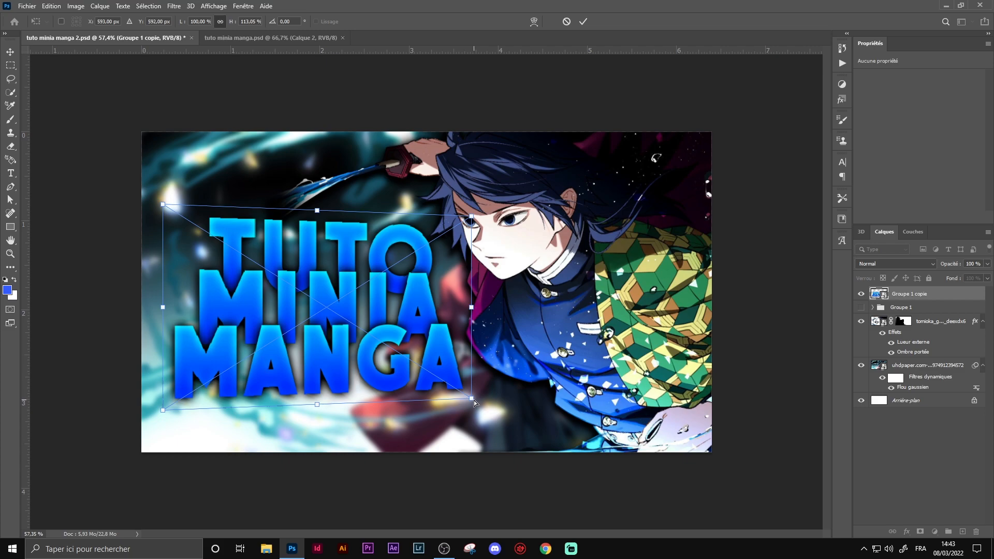
left_click_drag(477, 402, 485, 401)
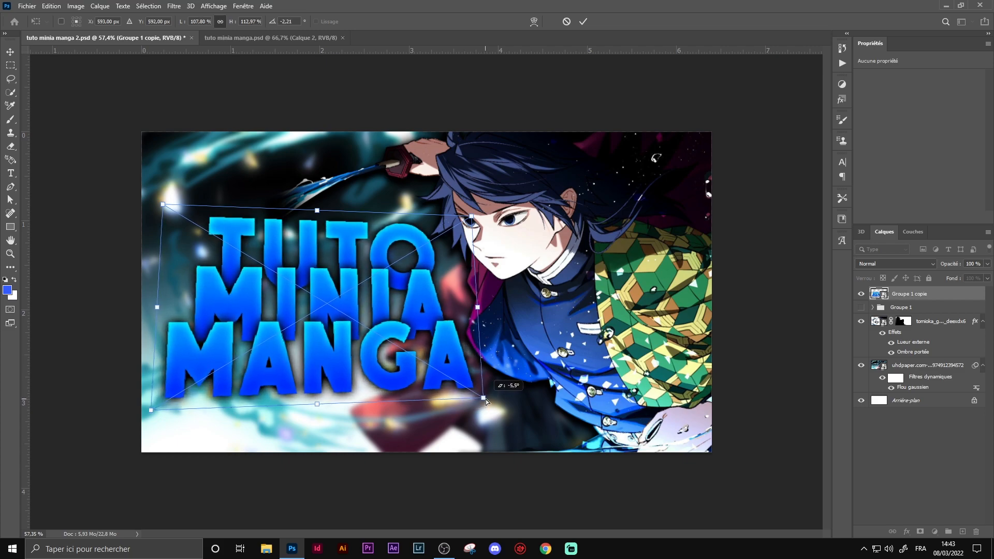
left_click(10, 51)
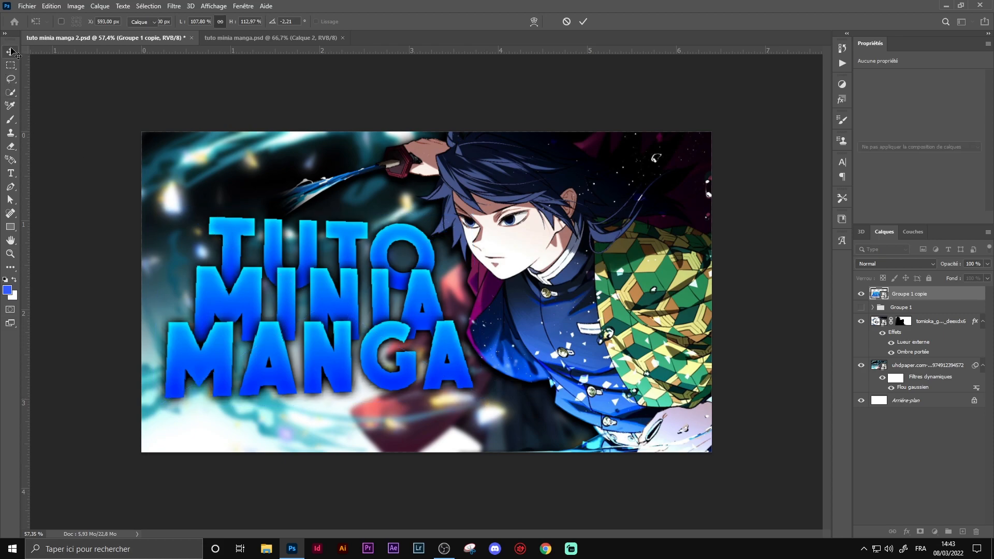
Step: Convert the perspective-distorted title into a smart object again
scroll(412, 214, "down", 1)
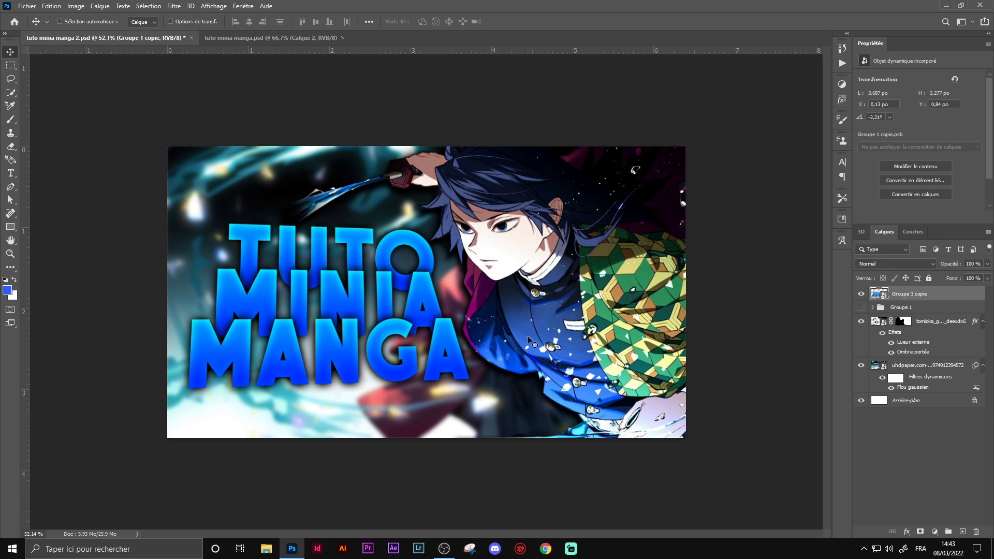
right_click(949, 297)
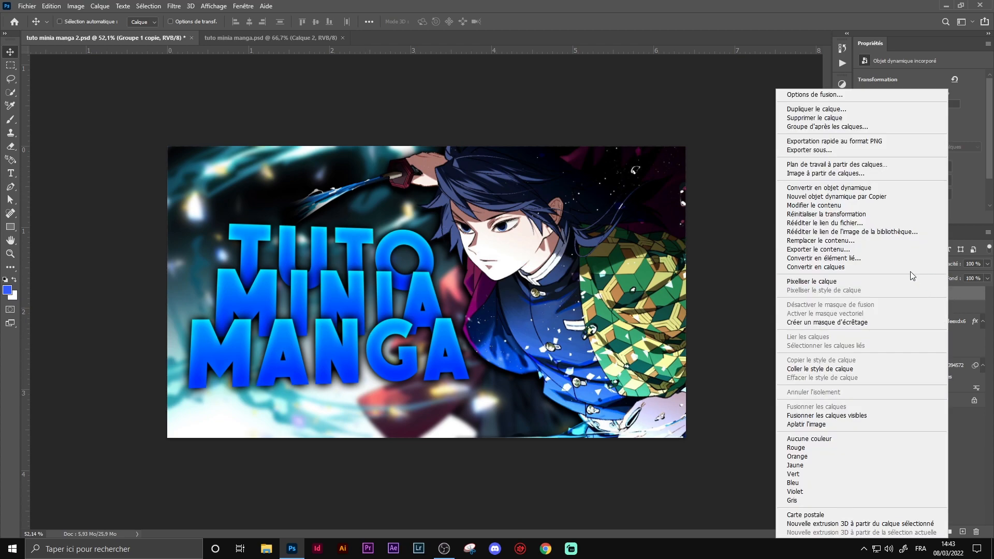
left_click(858, 189)
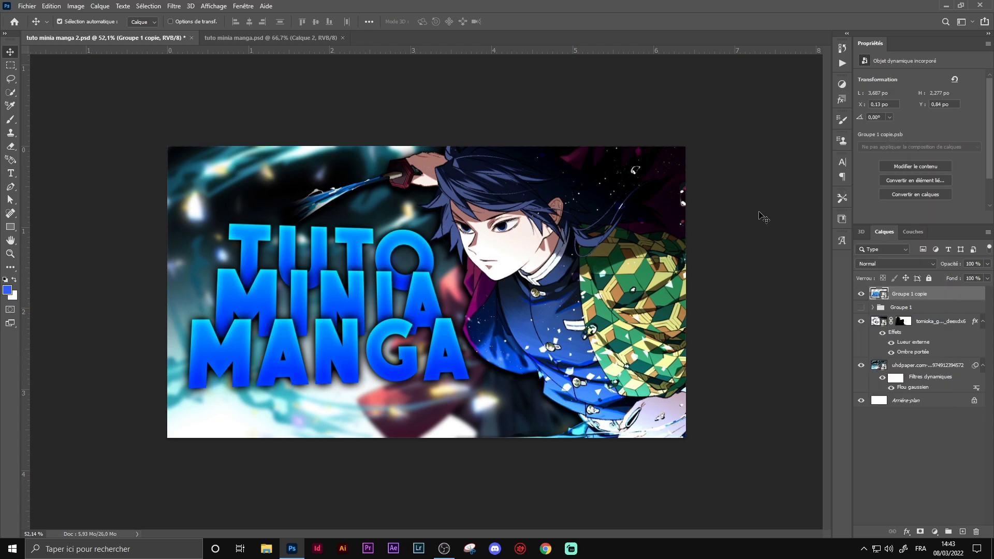
Step: Scale the title up to about 112.3 % and nudge it slightly to the left
key("ctrl+t")
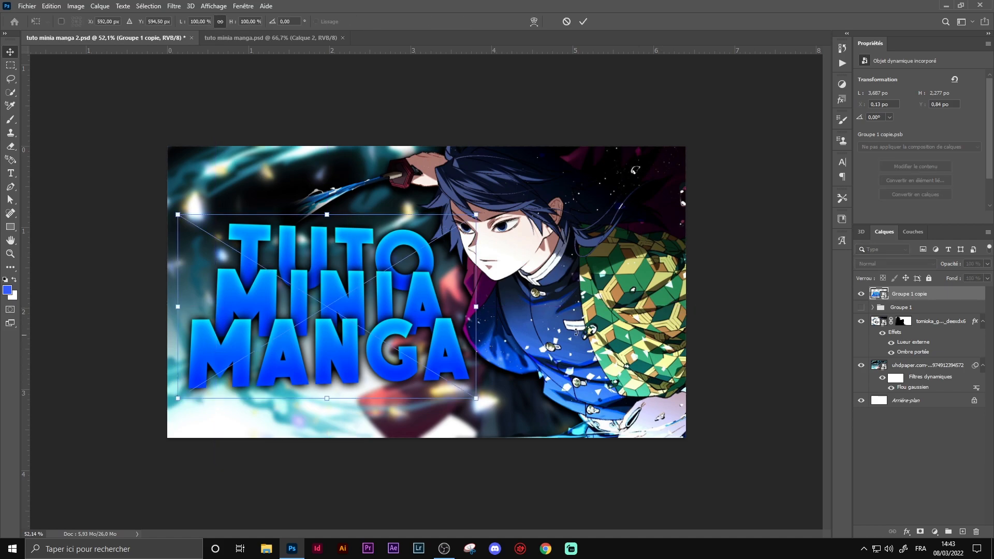
mouse_move(476, 307)
left_mouse_down()
mouse_move(528, 308)
mouse_move(474, 313)
left_mouse_up()
key("Return")
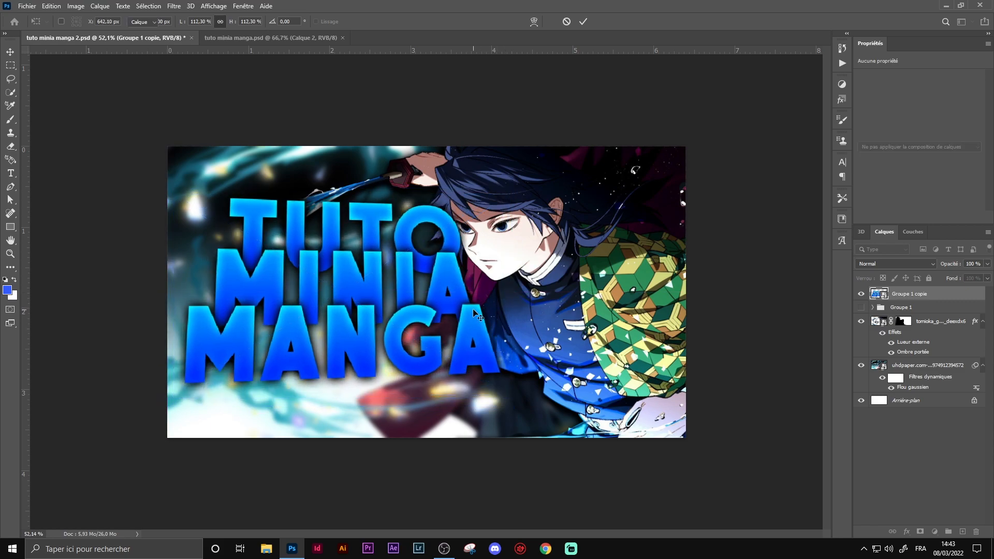
key("shift+Left")
key("shift+Left")
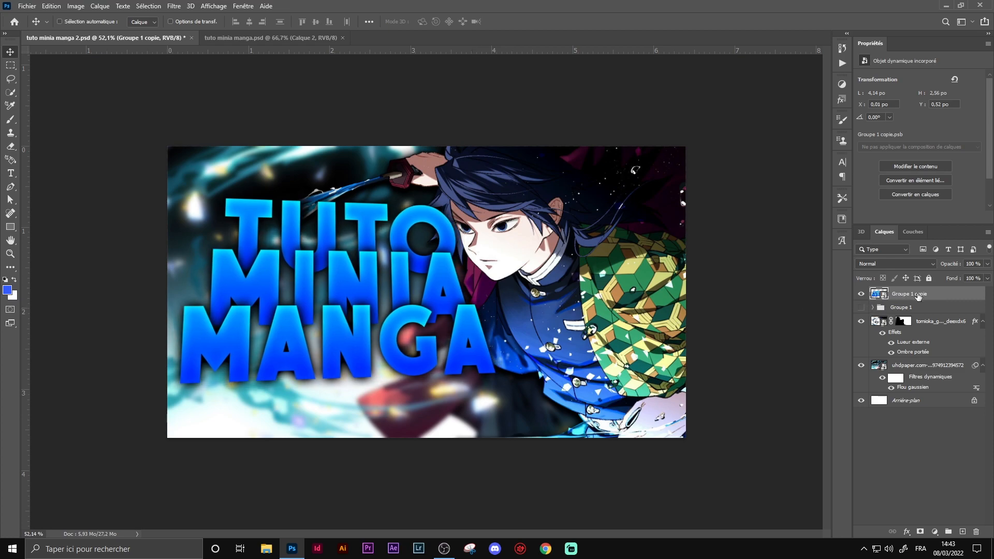
Step: Move the title layer below the character render and above the blurred wallpaper, and check the overlap with the lettering
left_click_drag(918, 296, 915, 358)
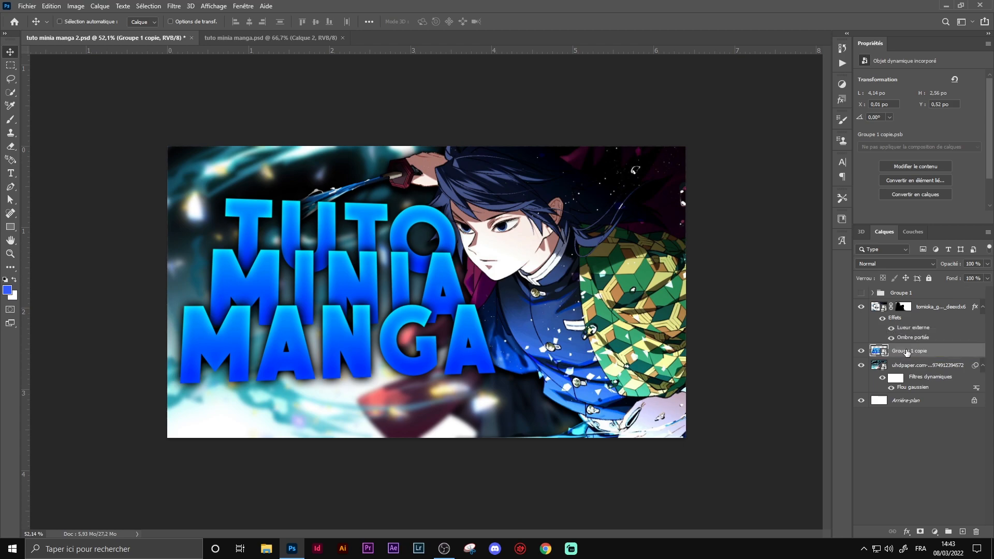
scroll(568, 277, "up", 3)
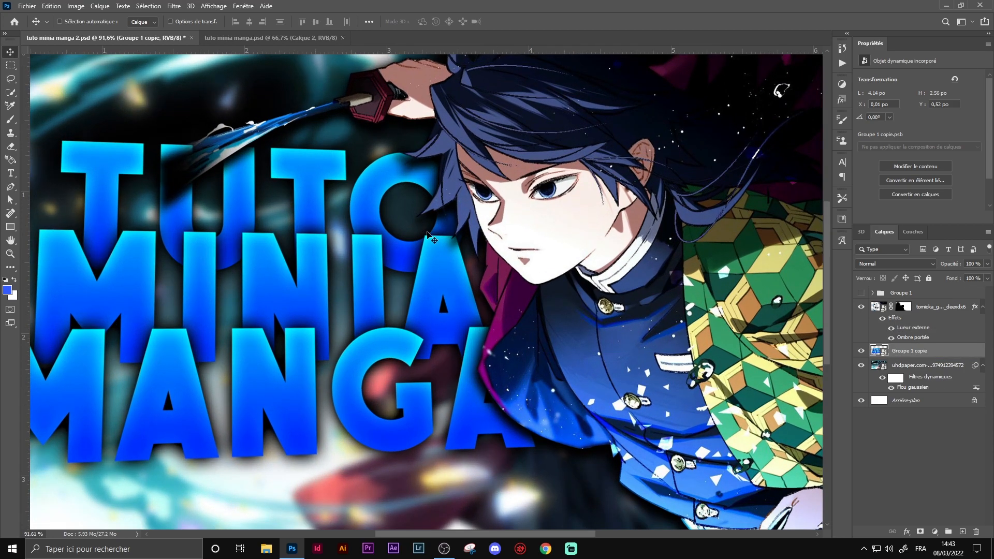
scroll(695, 332, "down", 2)
scroll(572, 297, "down", 1)
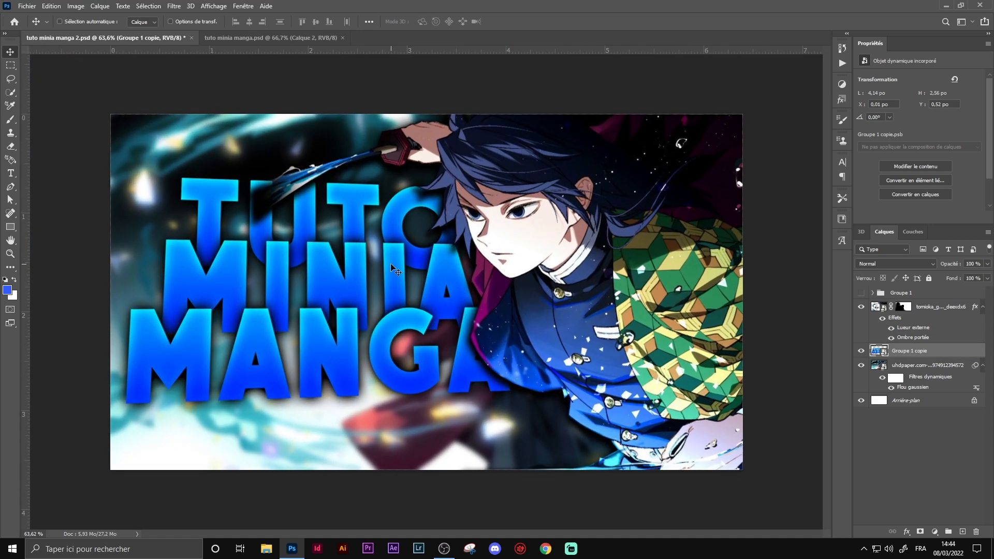
scroll(348, 220, "up", 2)
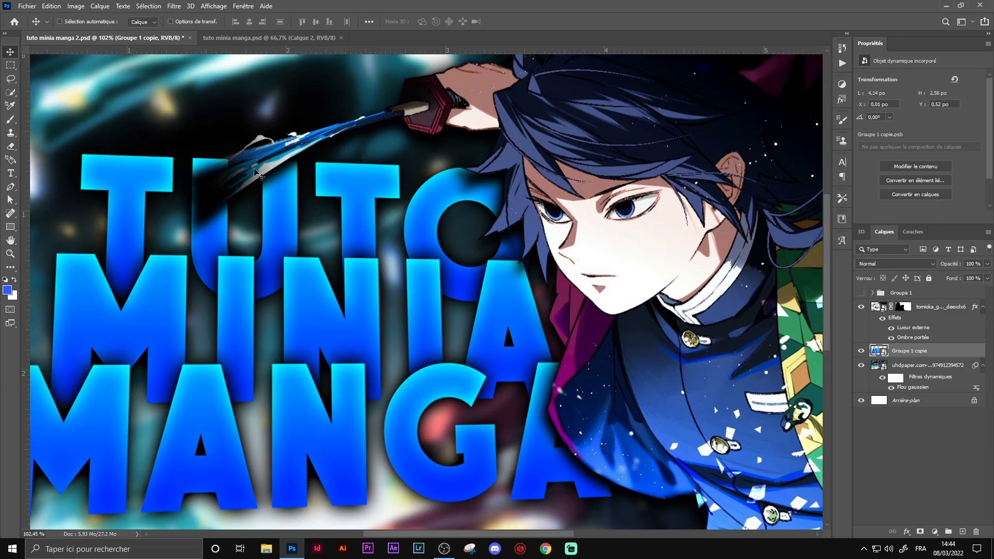
scroll(316, 202, "down", 2)
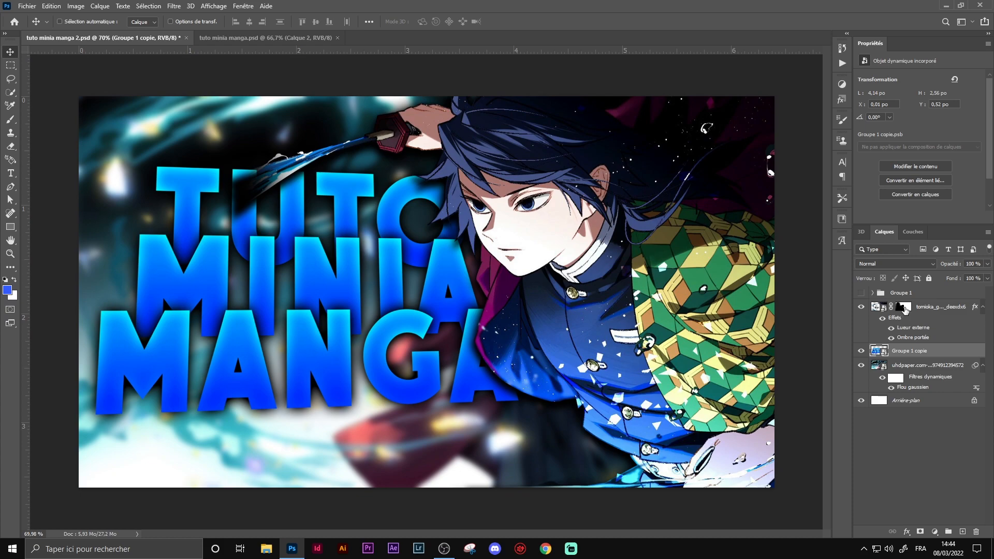
Step: Paint black with a soft brush on the character's layer mask to hide the sword blade over TUTO, and save the document
left_click(903, 307)
scroll(478, 288, "down", 2)
scroll(479, 288, "up", 1)
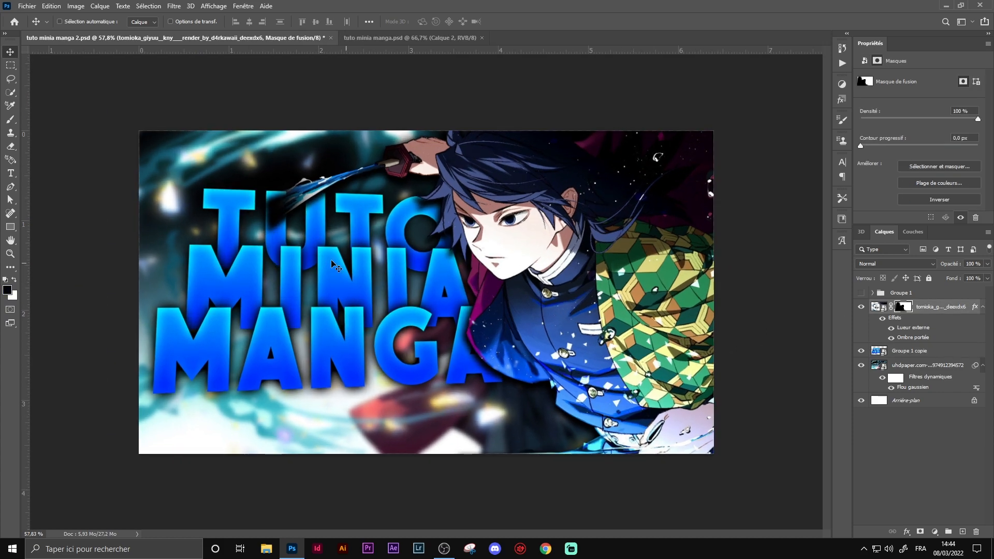
left_click(10, 119)
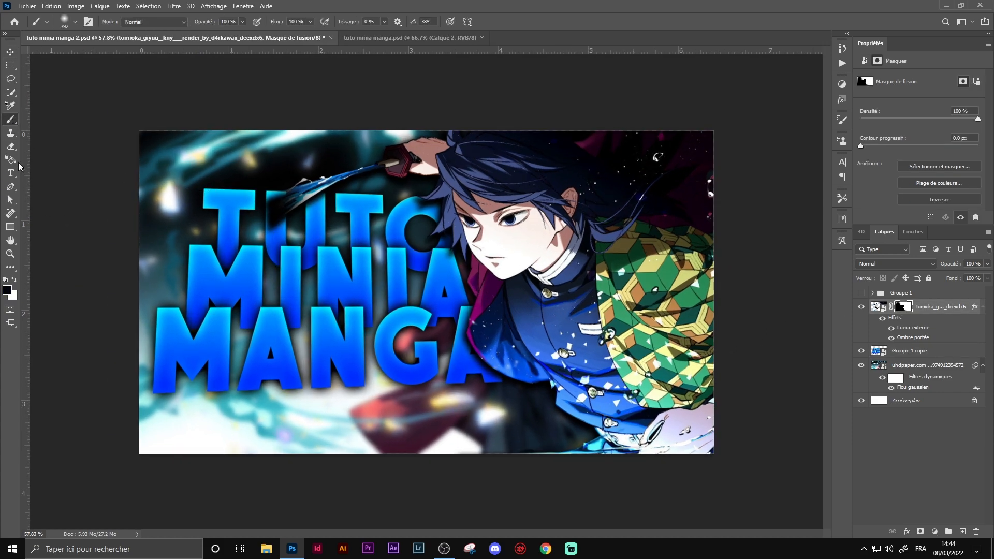
left_click(70, 27)
left_click(224, 194)
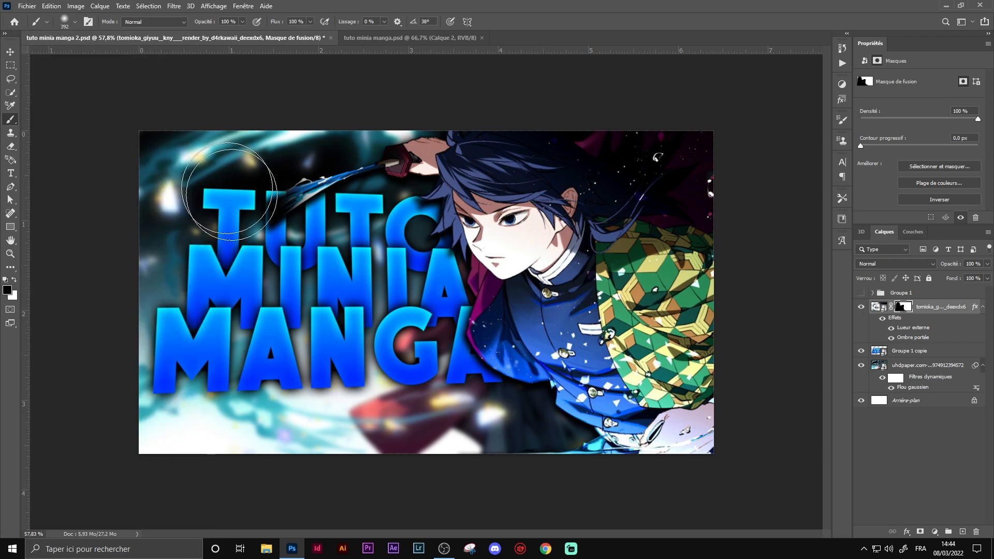
left_click_drag(264, 228, 292, 189)
scroll(271, 222, "up", 1)
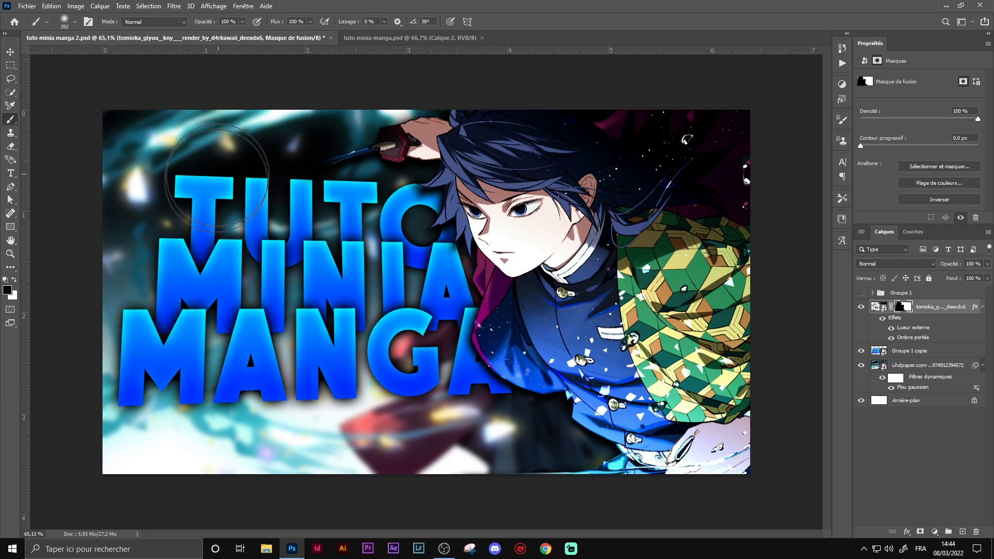
scroll(269, 197, "down", 2)
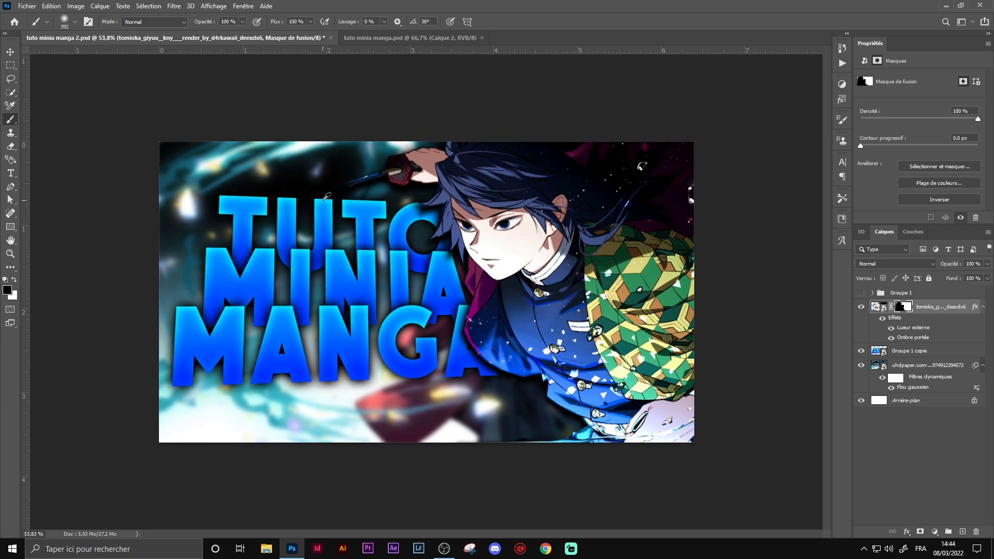
key("ctrl+s")
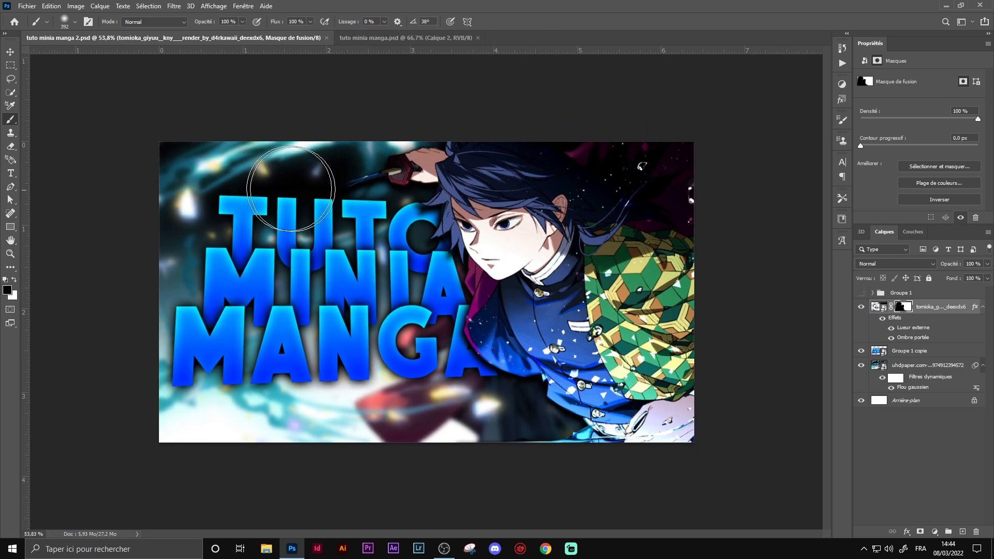
Step: Duplicate the character render layer and place the copy between the title and the blurred wallpaper
scroll(362, 150, "up", 1)
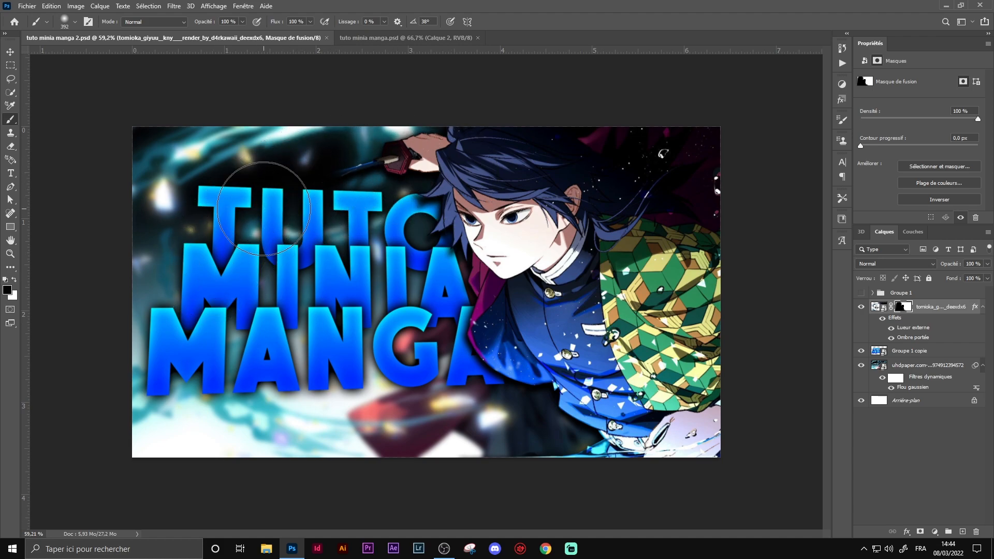
scroll(487, 298, "down", 1)
scroll(502, 299, "up", 1)
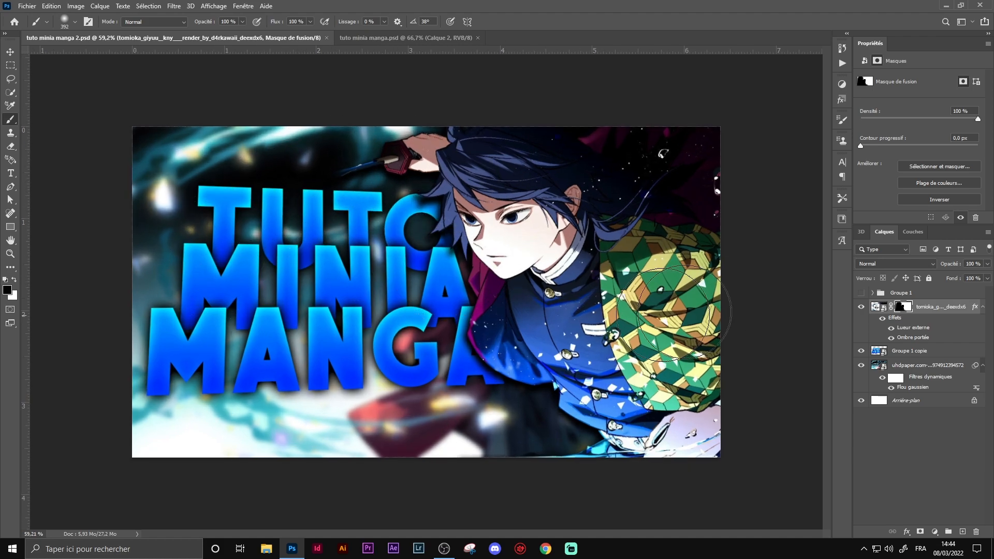
left_click(941, 309)
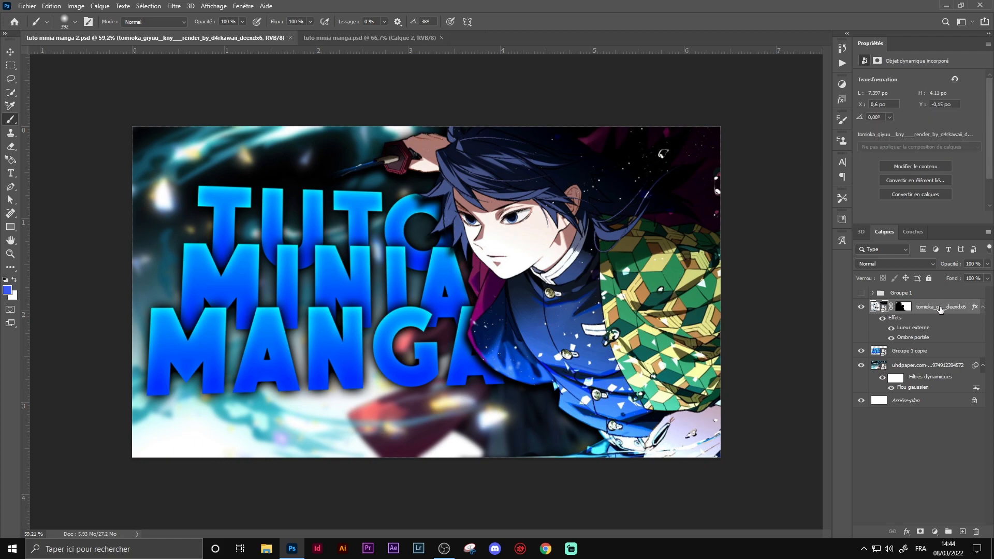
key("ctrl+j")
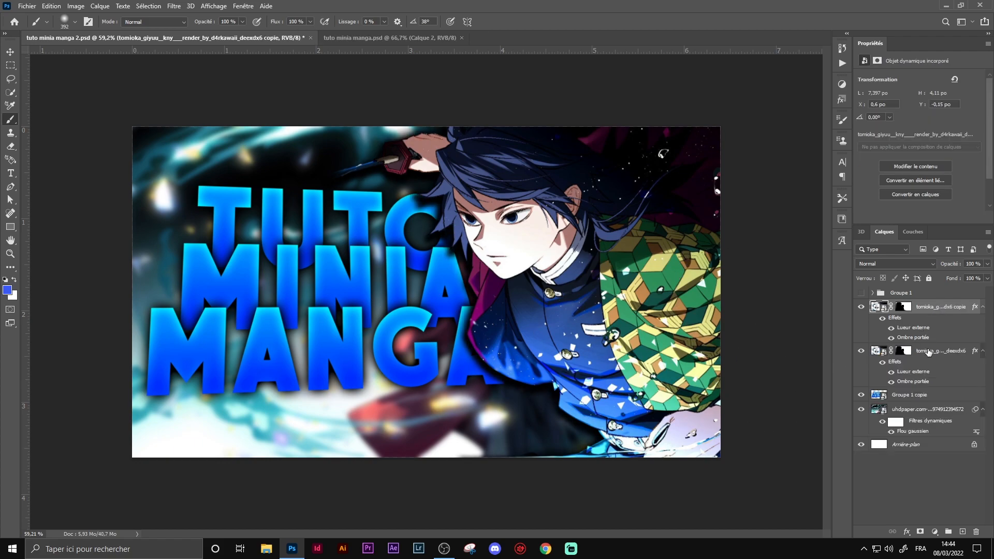
left_click_drag(935, 308, 920, 399)
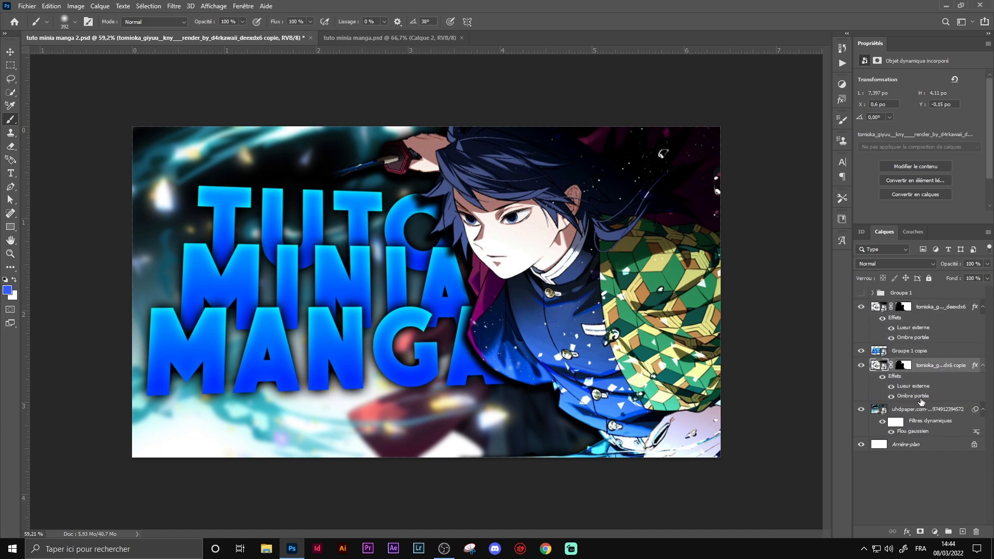
Step: Paint white on the lower character copy's layer mask to reveal the sword blade behind the TUTO lettering
left_click(903, 365)
left_click(15, 281)
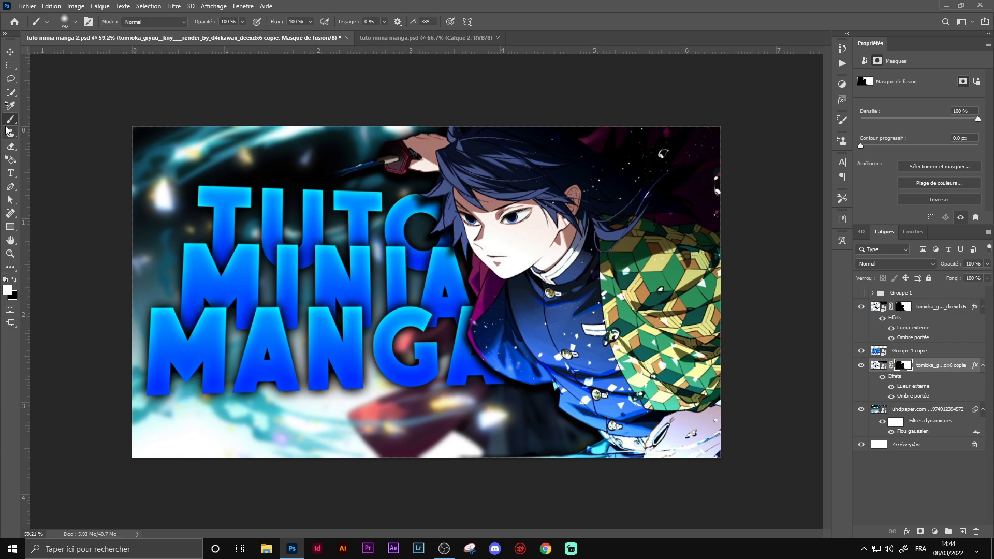
mouse_move(256, 138)
left_mouse_down()
mouse_move(300, 169)
mouse_move(258, 212)
mouse_move(305, 176)
mouse_move(373, 194)
left_mouse_up()
key("ctrl+z")
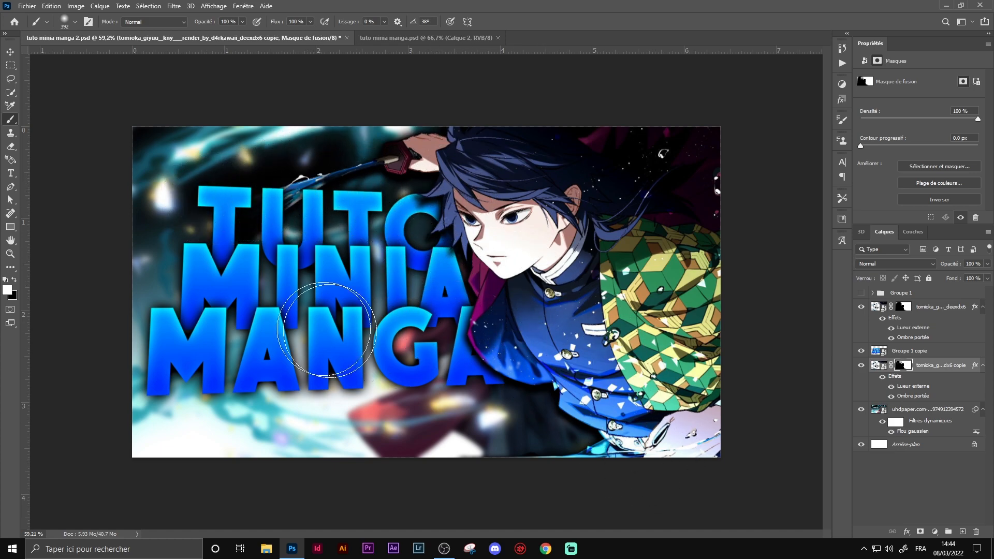
scroll(421, 274, "down", 2)
scroll(422, 274, "up", 1)
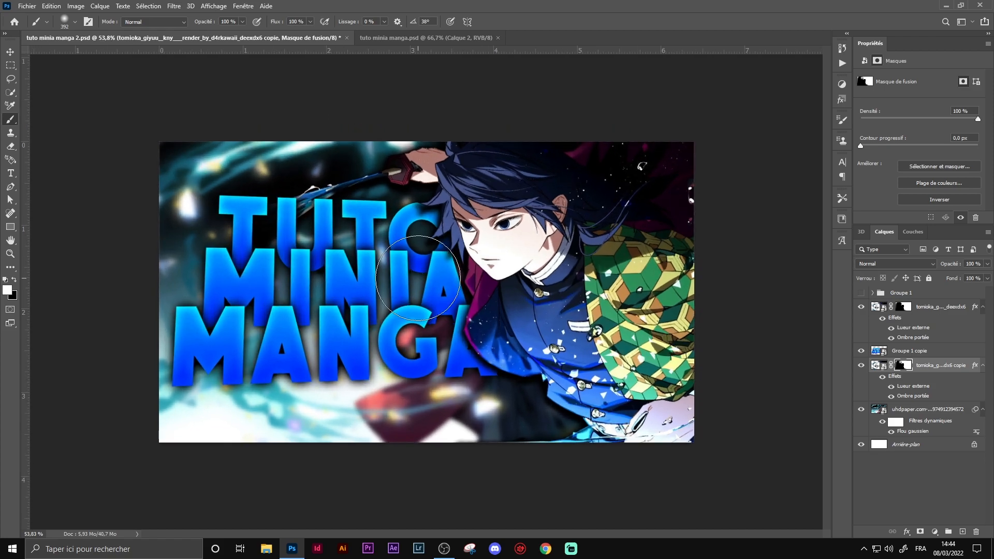
scroll(417, 278, "down", 1)
scroll(398, 302, "up", 2)
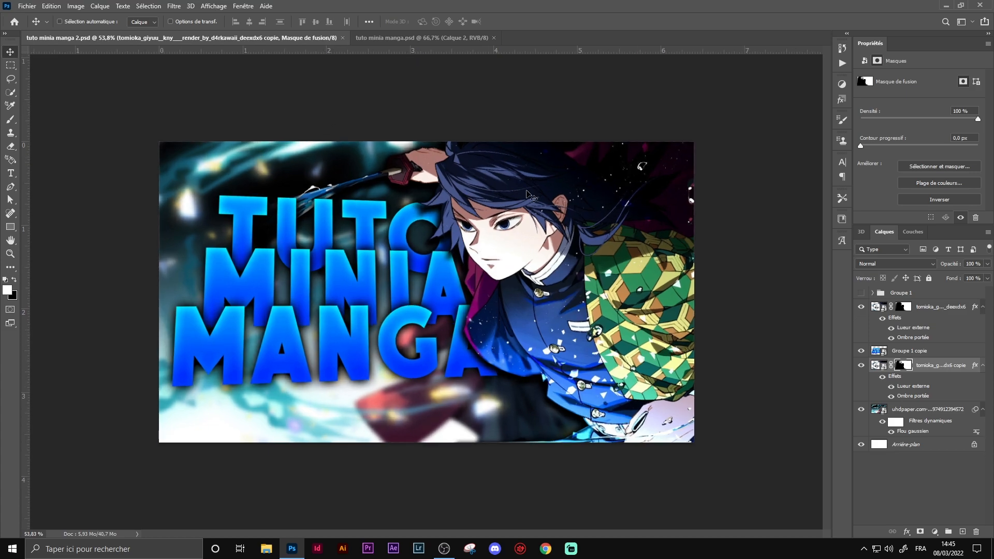
Step: Duplicate the title layer twice to make a stack of three identical titles
left_click(924, 351)
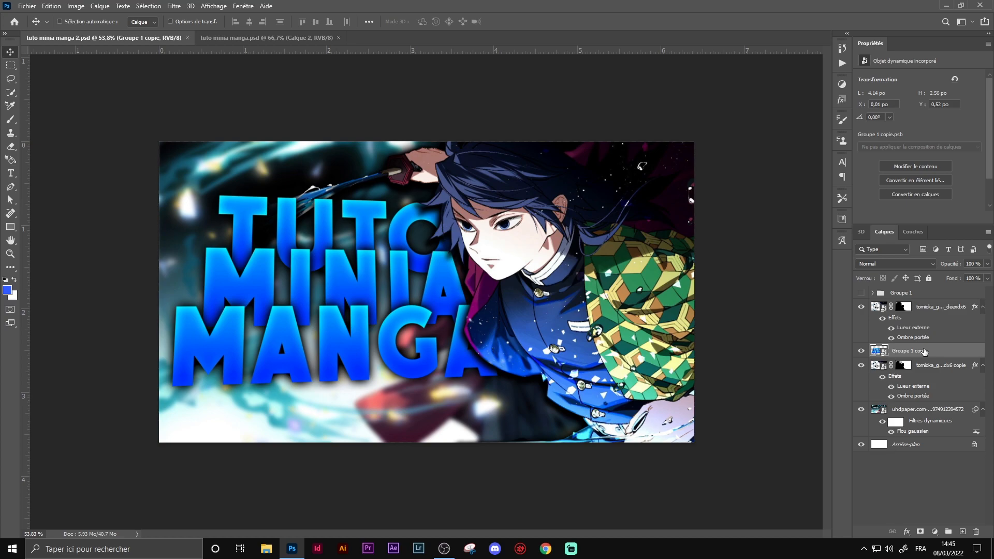
key("ctrl")
key("ctrl+j")
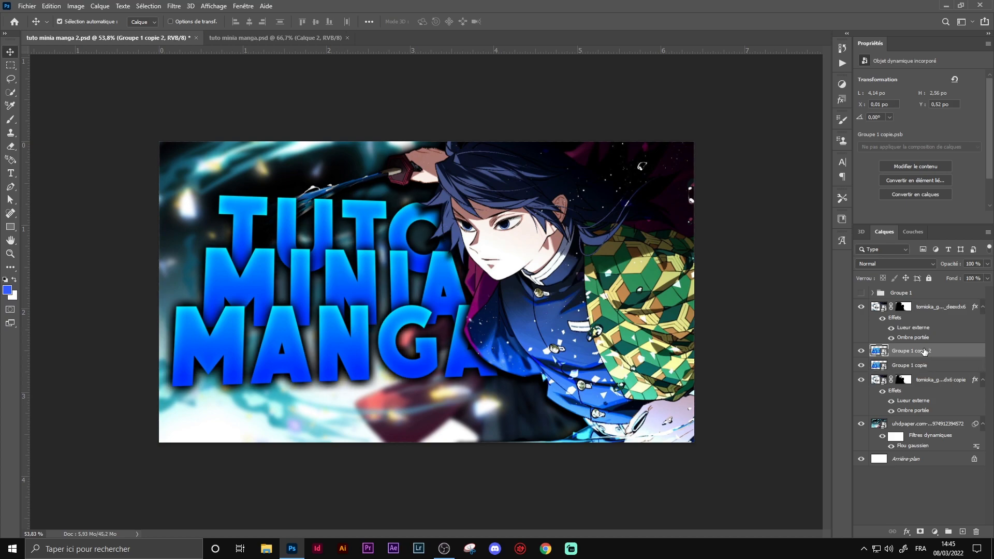
key("ctrl+j")
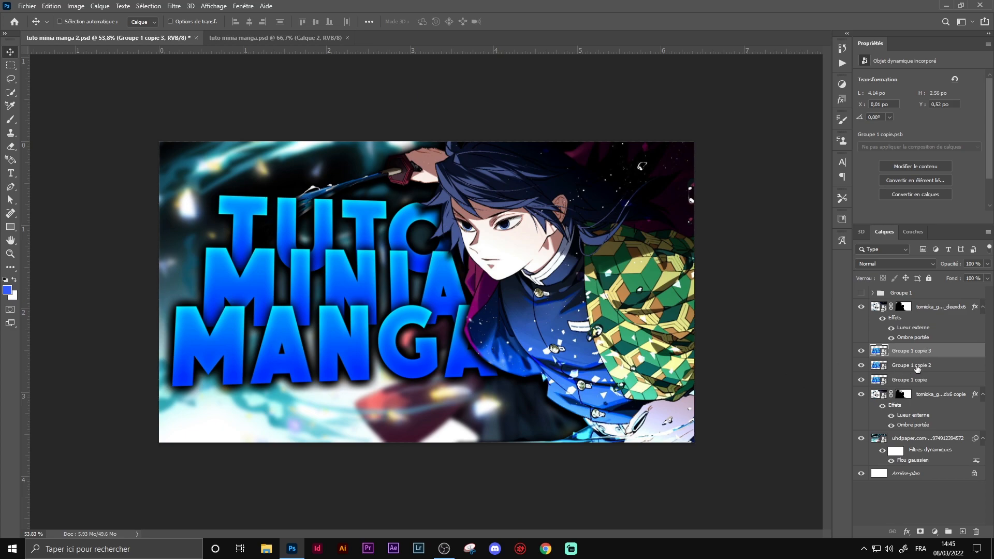
Step: Offset the middle title copy slightly to the left and down so it shows behind the front title
left_click(916, 368)
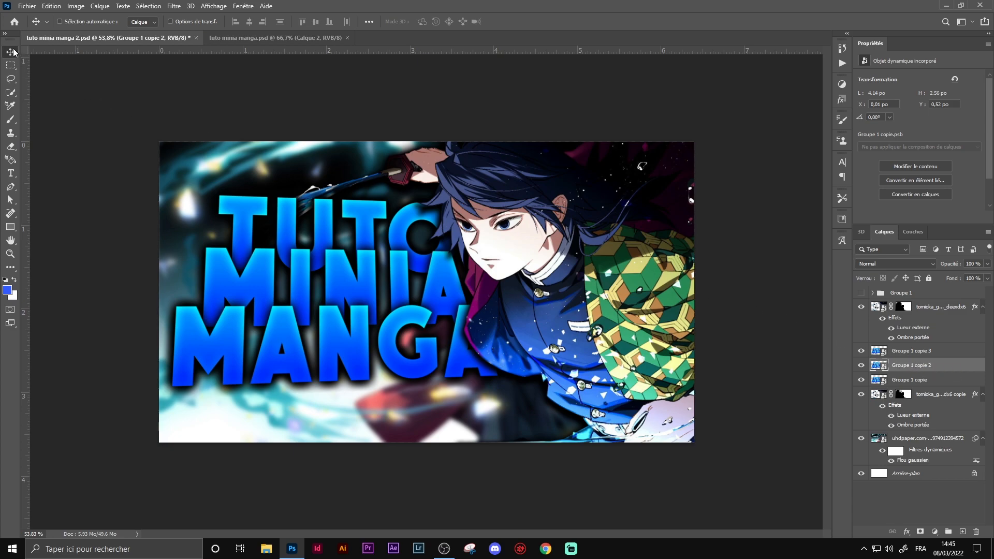
key("Left")
key("Left")
key("Left")
key("Left")
key("Left")
key("Left")
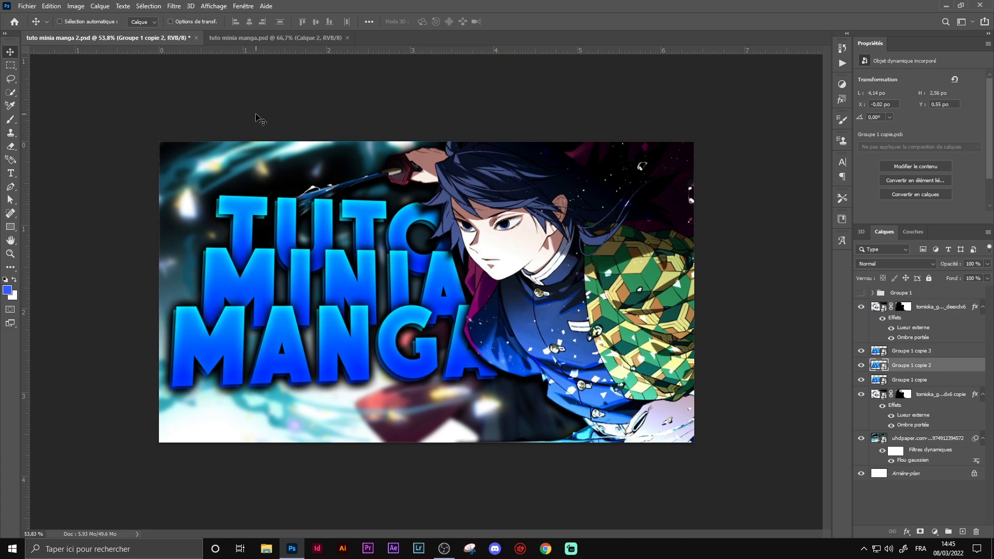
key("Up")
key("Up")
Step: Offset the bottommost title layer further left and down, to about X -0.07 and Y 0.58 po, to deepen the layered 3D look
left_click(934, 383)
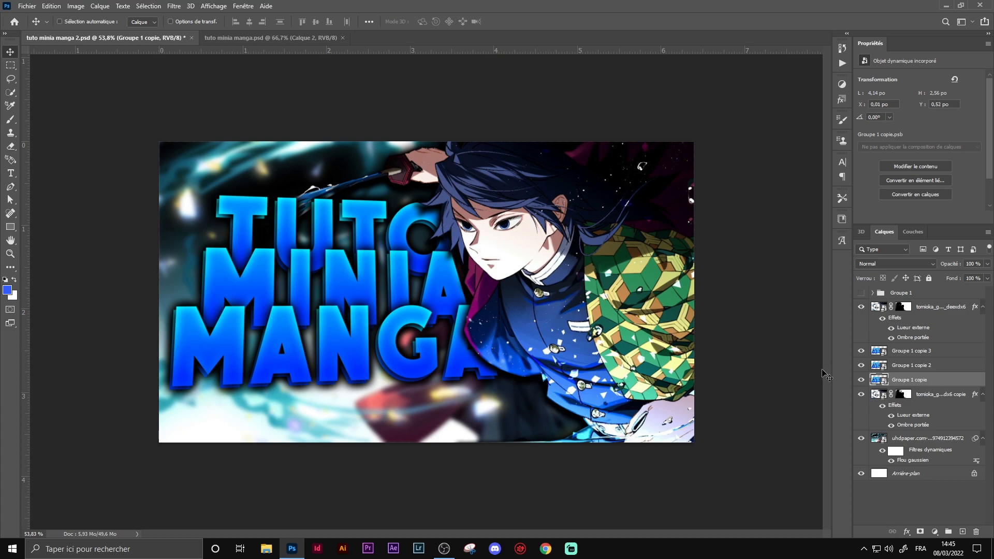
key("Left")
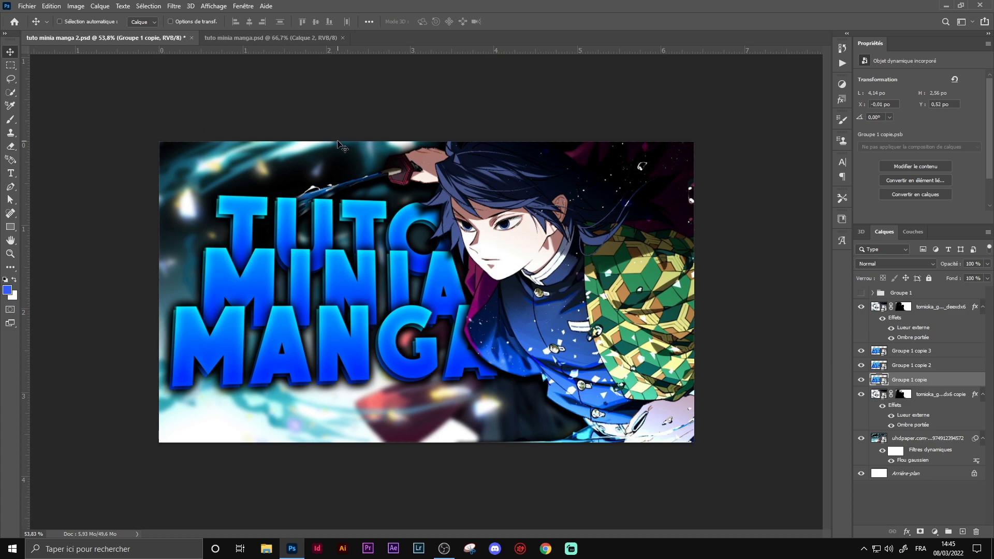
key("Left")
key("Left")
key("Left")
key("Left")
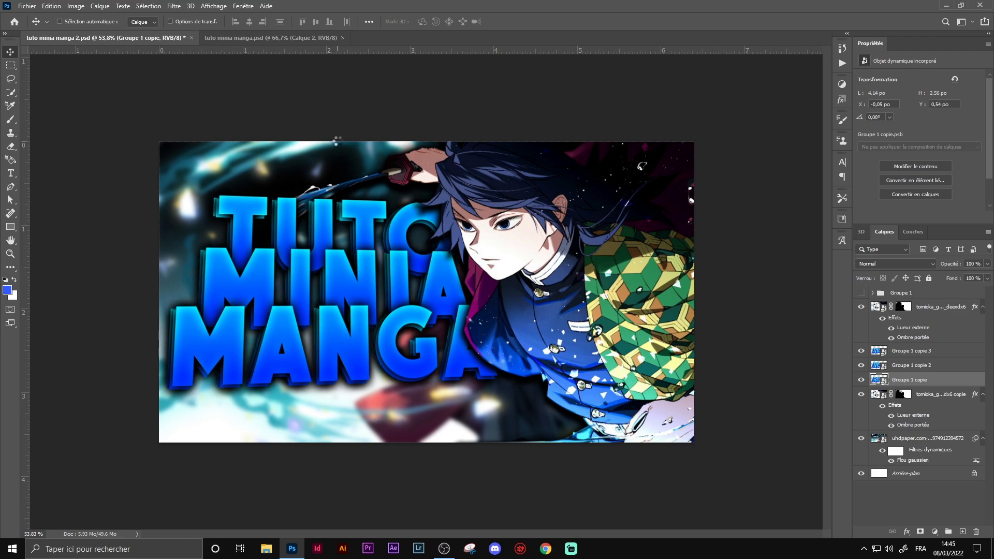
key("Down")
key("Down")
key("Left")
key("Left")
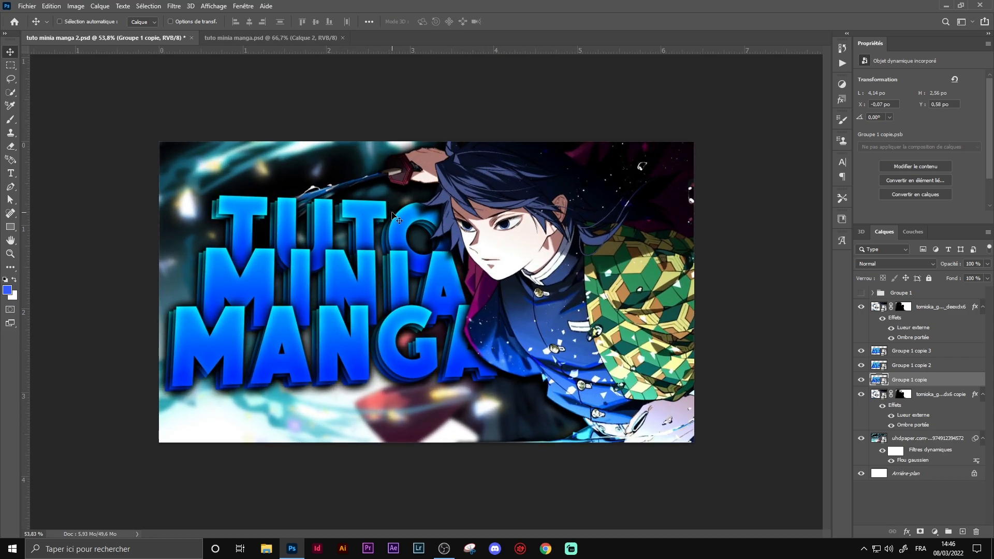
scroll(382, 265, "down", 2)
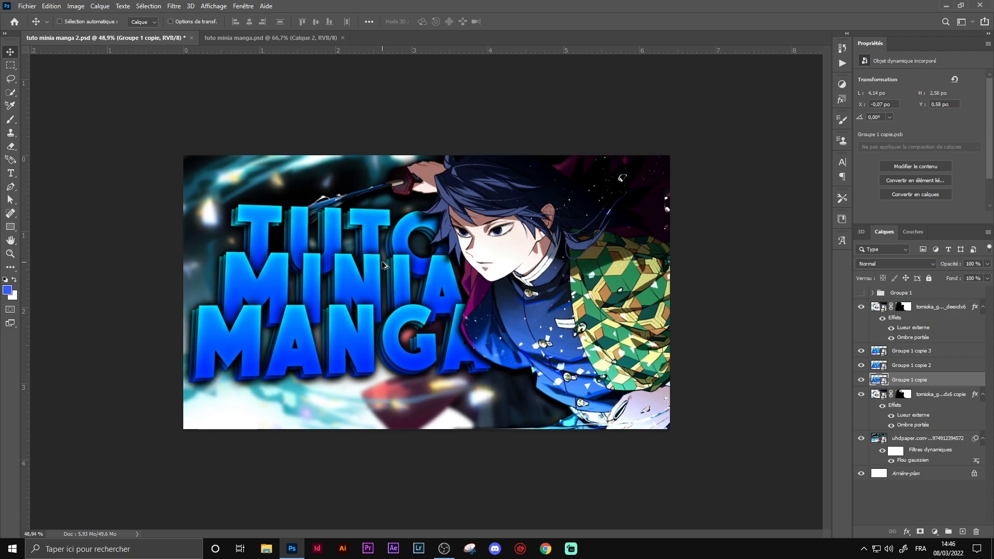
scroll(664, 238, "up", 1)
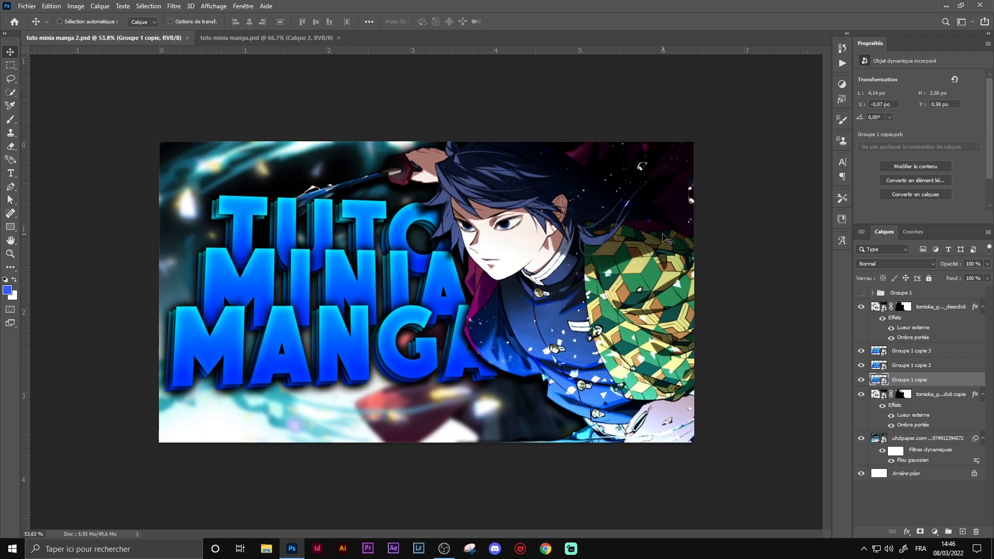
Step: Select the blurred wallpaper layer and collapse its smart filter list
scroll(450, 264, "down", 2)
scroll(449, 266, "up", 2)
scroll(358, 288, "down", 1)
scroll(357, 289, "up", 1)
left_click(922, 439)
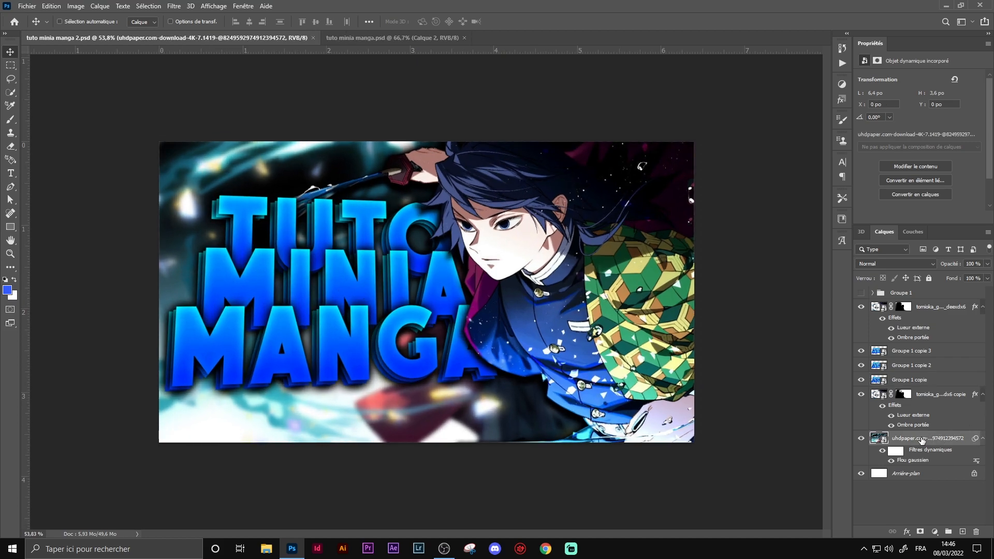
scroll(430, 295, "up", 1)
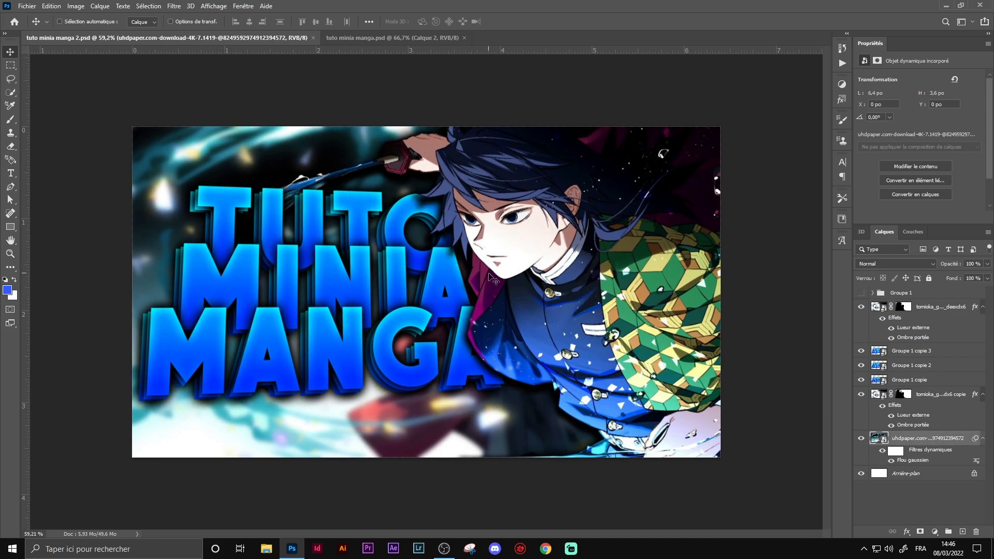
scroll(495, 270, "down", 1)
scroll(494, 269, "up", 1)
scroll(454, 285, "down", 1)
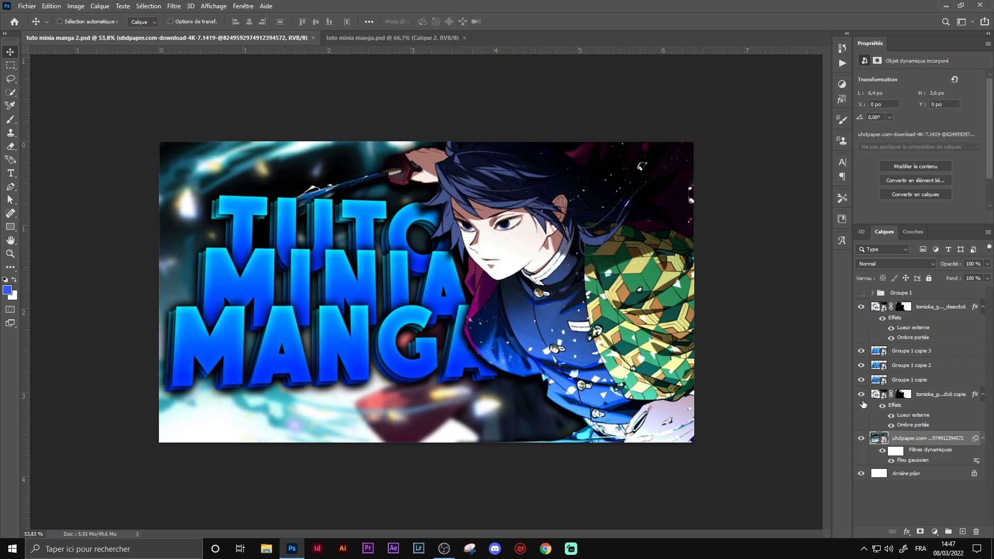
left_click(982, 438)
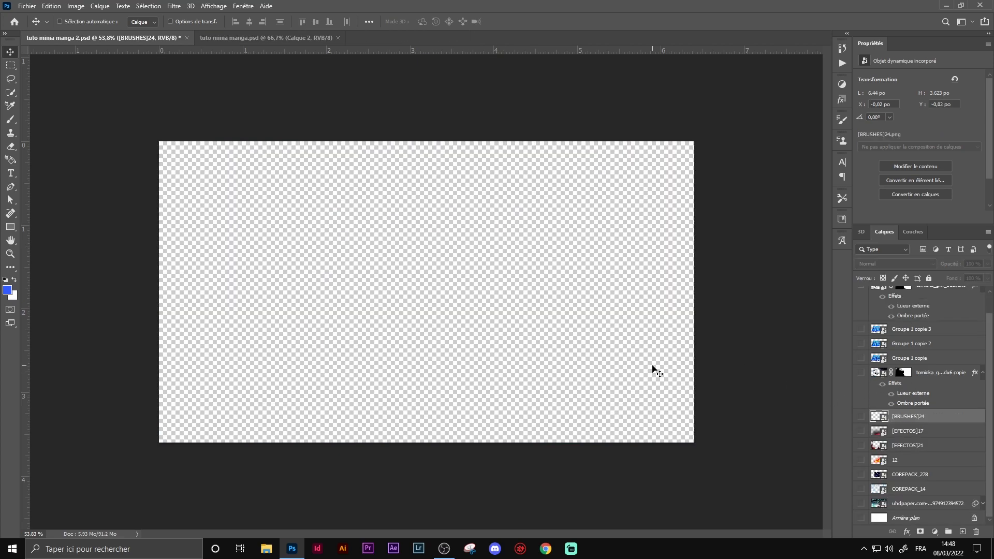
Step: Preview the lightning effect layers COREPACK_14 and COREPACK_278 one at a time on the otherwise hidden canvas
scroll(945, 380, "up", 1)
scroll(946, 380, "down", 1)
left_click(861, 490)
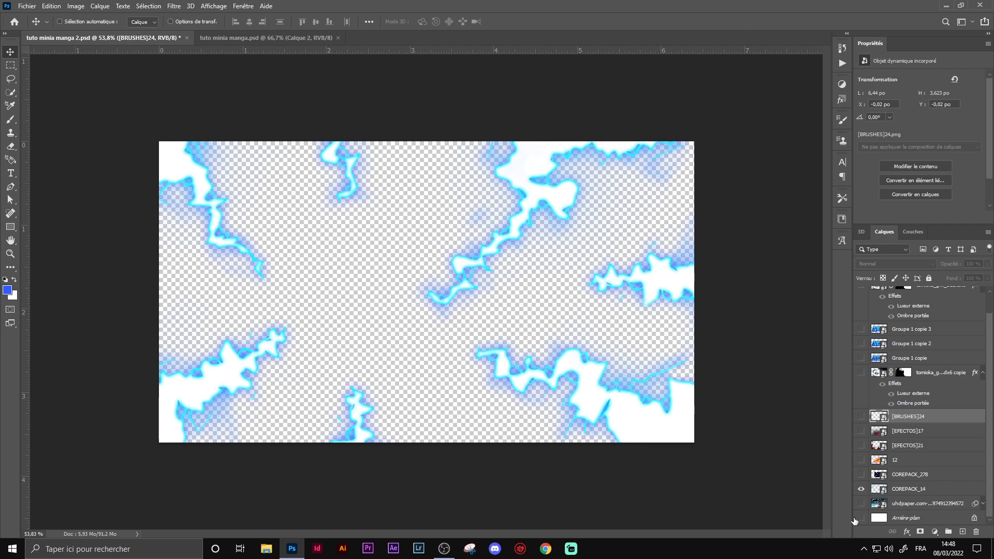
left_click(861, 488)
left_click(861, 474)
left_click(910, 475)
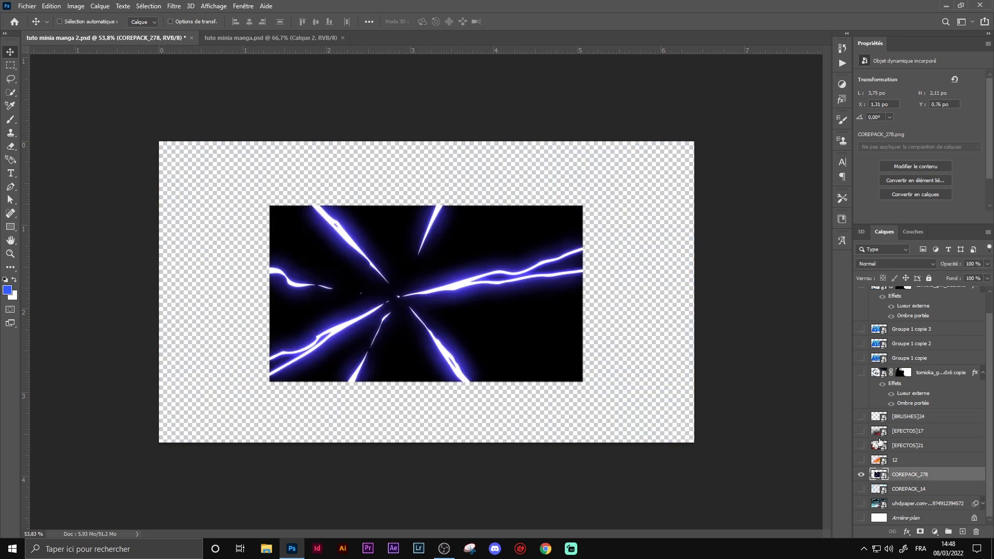
left_click(861, 474)
Step: Preview the flame layer 12, the [EFECTOS]21 and [EFECTOS]17 overlays, and the [BRUSHES]24 lines individually
left_click(861, 460)
left_click(909, 462)
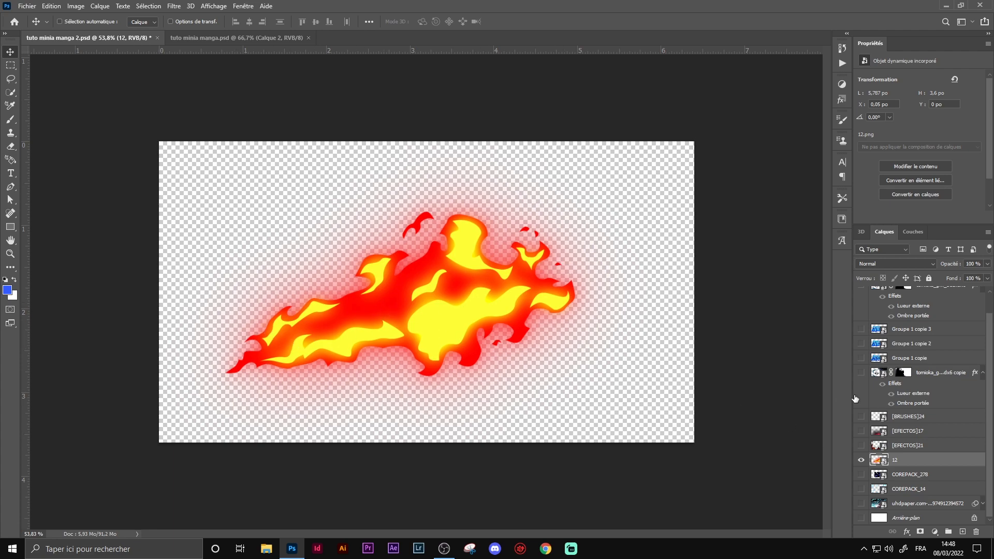
left_click(861, 460)
left_click(861, 445)
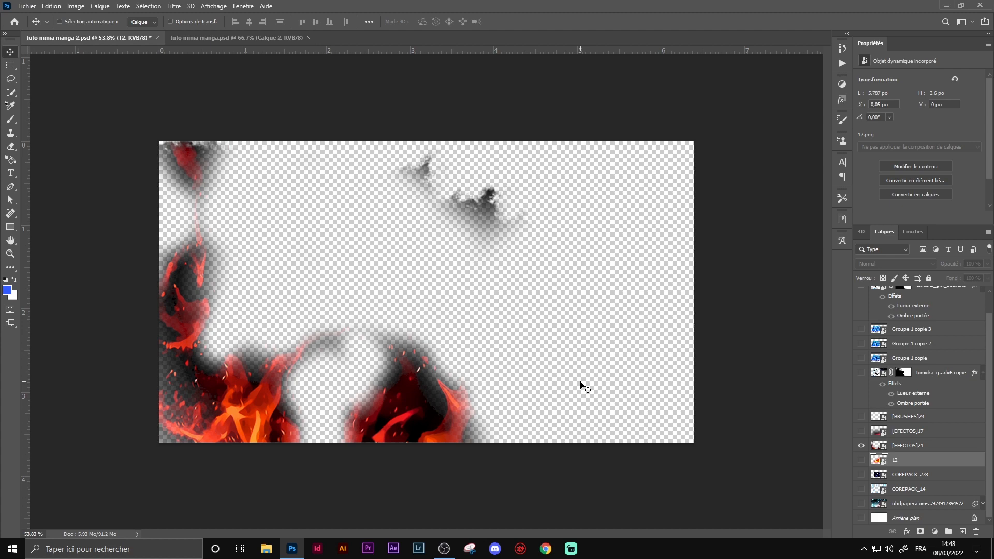
left_click(861, 445)
left_click(861, 430)
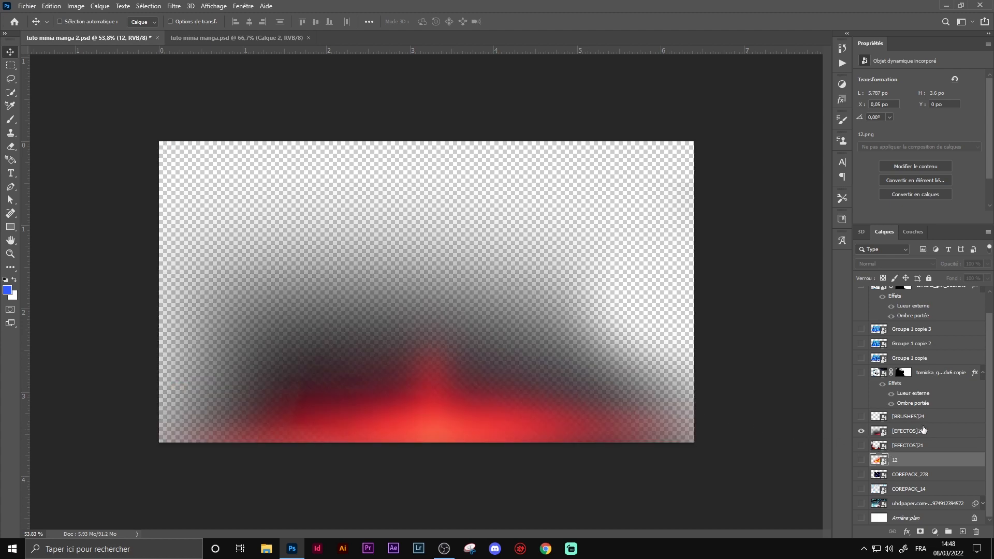
left_click(923, 429)
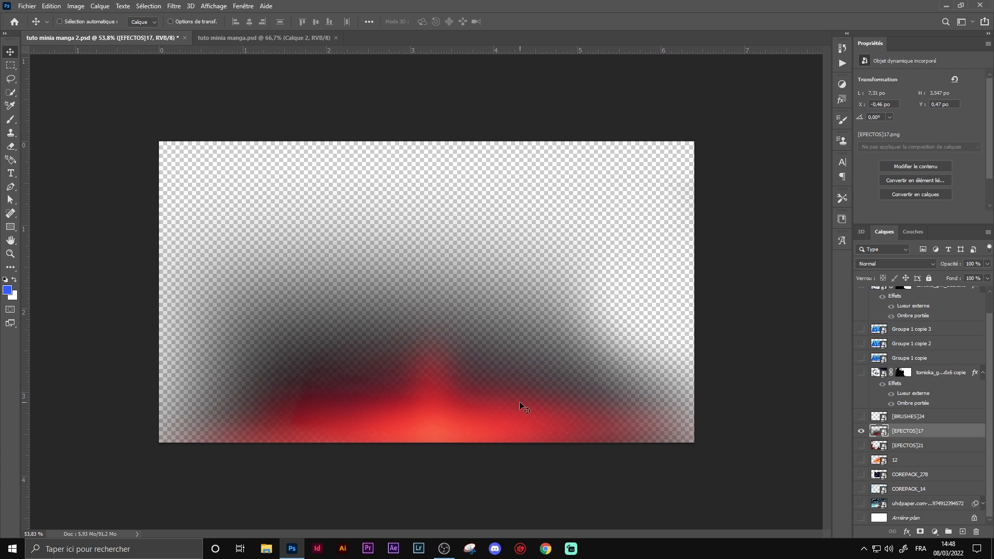
left_click(861, 430)
left_click(861, 417)
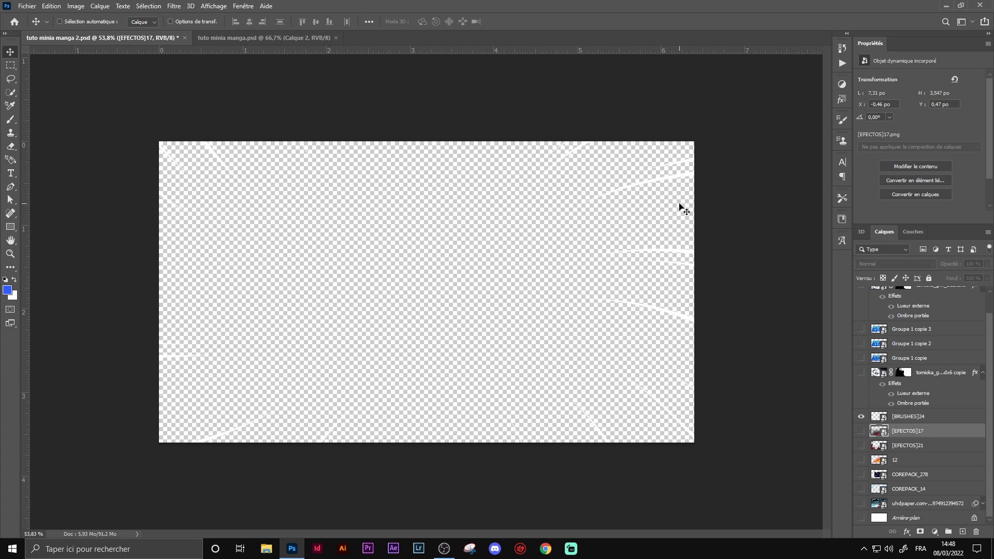
scroll(931, 399, "up", 1)
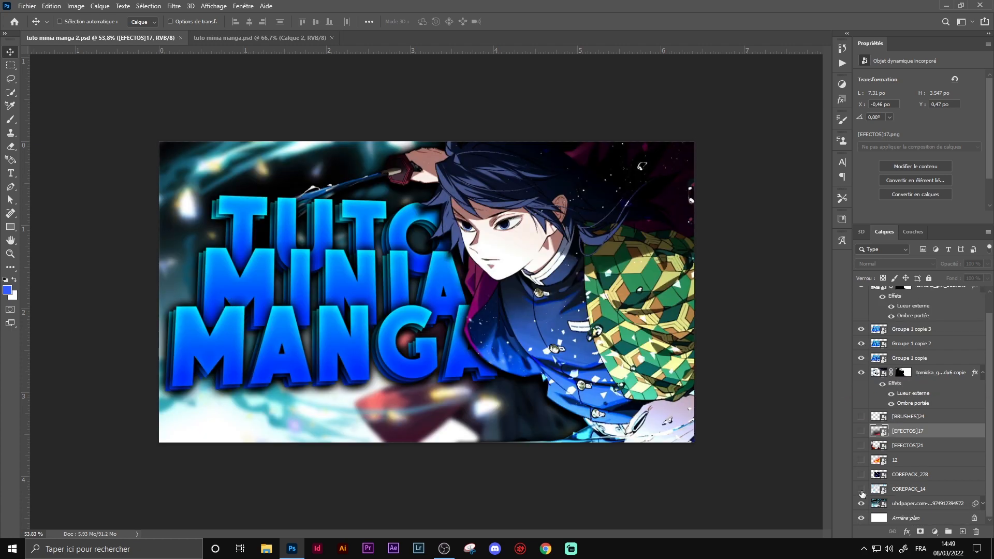
Step: Show the COREPACK_14 lightning layer and set its blend mode to Superposition
left_click(861, 490)
left_click(930, 489)
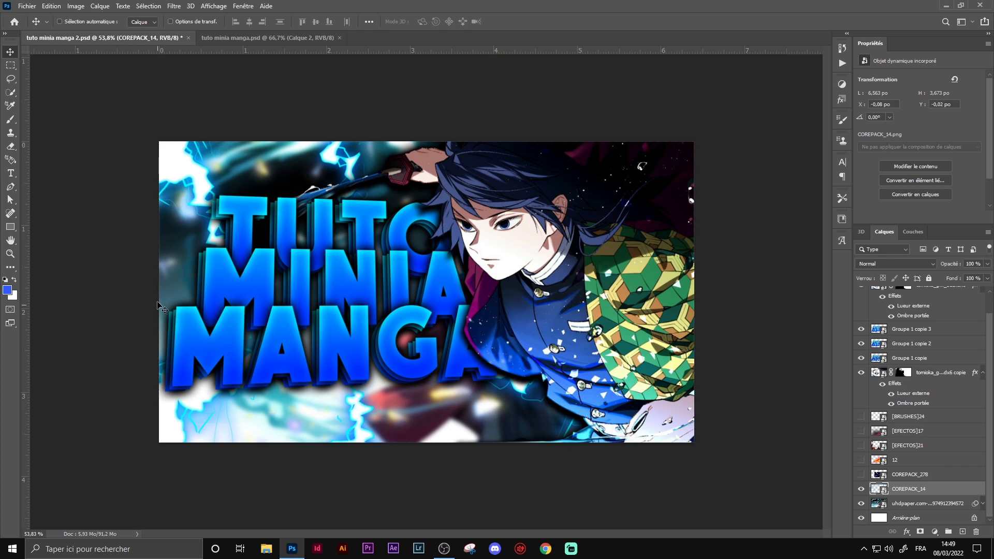
left_click(880, 264)
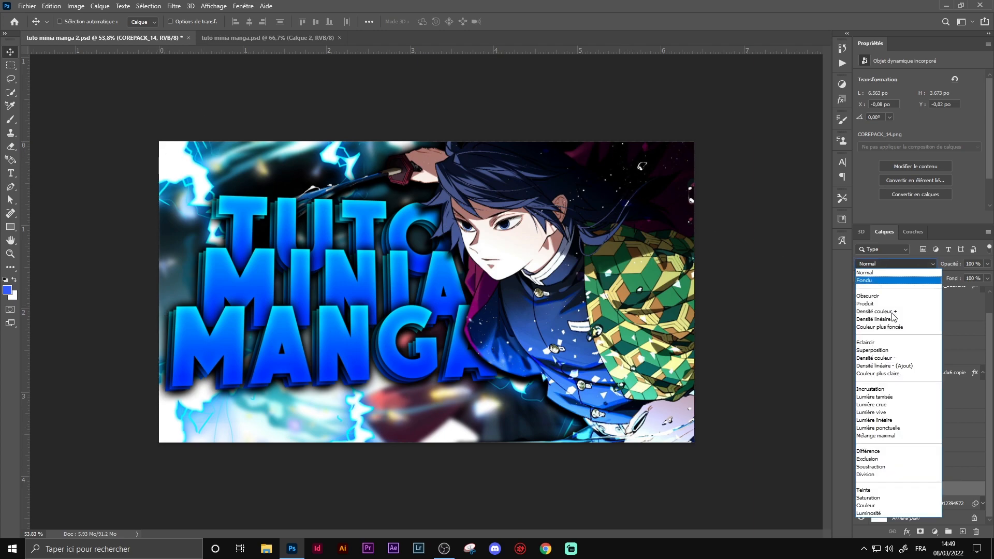
left_click(888, 350)
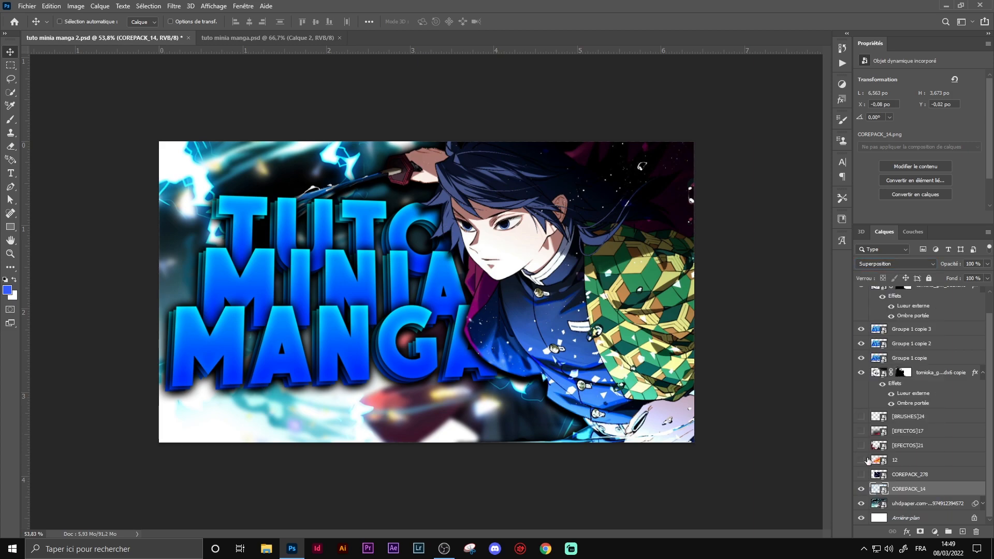
Step: Show the COREPACK_278 lightning layer, enlarge it to about 7.45 x 4.19 po over the canvas, and set its blend mode to Superposition
left_click(918, 476)
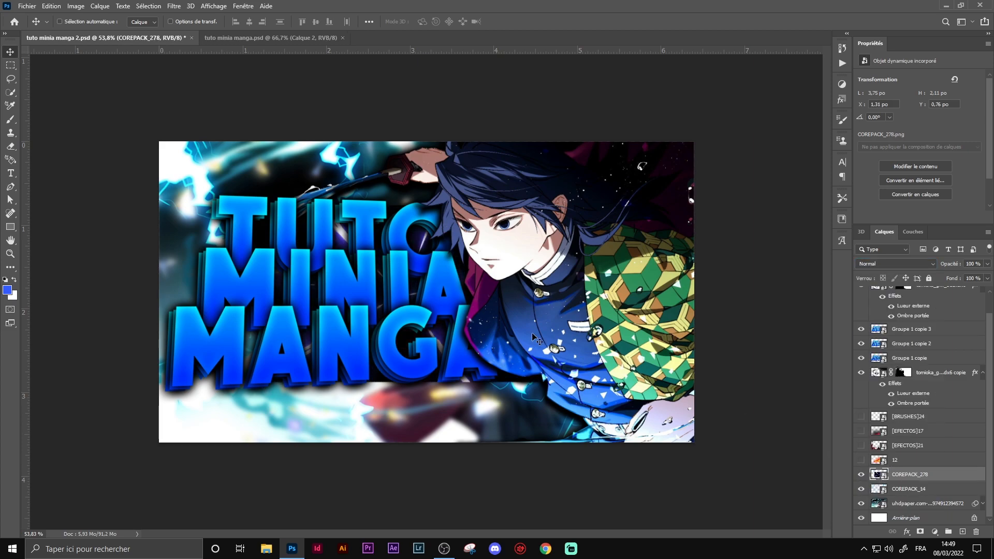
key("ctrl")
key("ctrl+t")
left_click_drag(604, 295, 945, 292)
left_click_drag(672, 300, 478, 298)
key("Return")
left_click(874, 270)
left_click(882, 354)
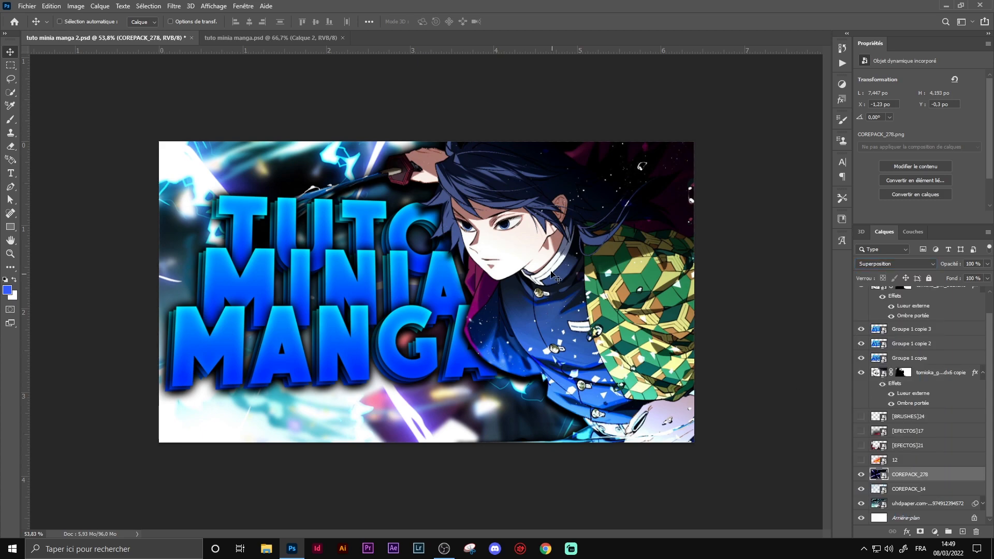
Step: Show flame layer 12, scale it to about 31.13 %, rotate it about 4.46°, and place it along the thumbnail's lower edge beneath MANGA
left_click(861, 459)
left_click(924, 465)
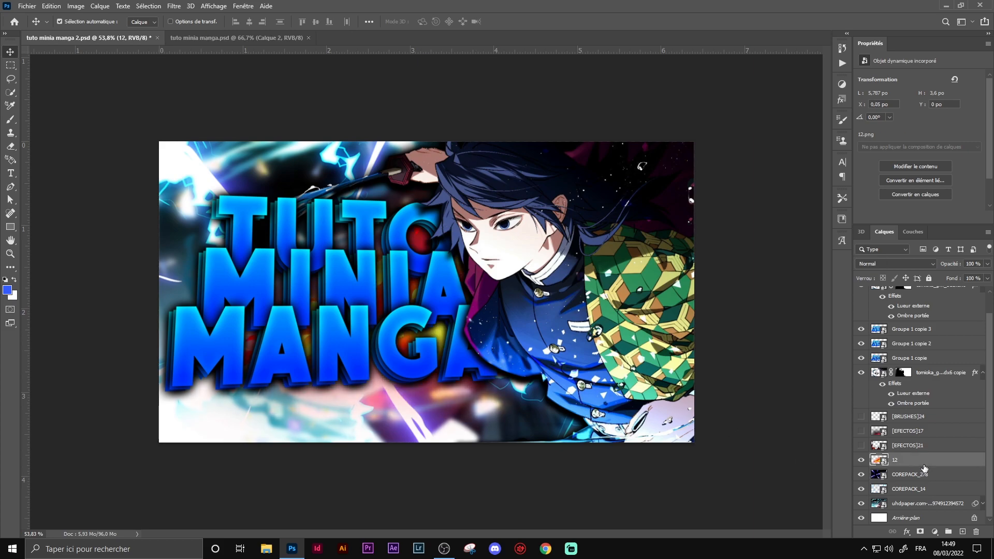
key("ctrl+t")
left_click_drag(511, 293, 384, 400)
left_click_drag(567, 398, 621, 420)
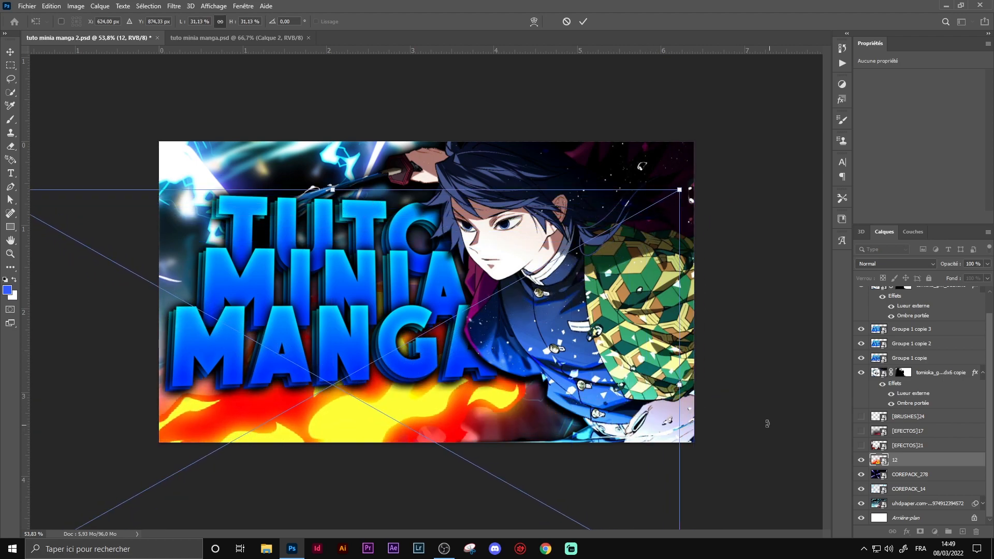
left_click_drag(733, 379, 754, 399)
key("Return")
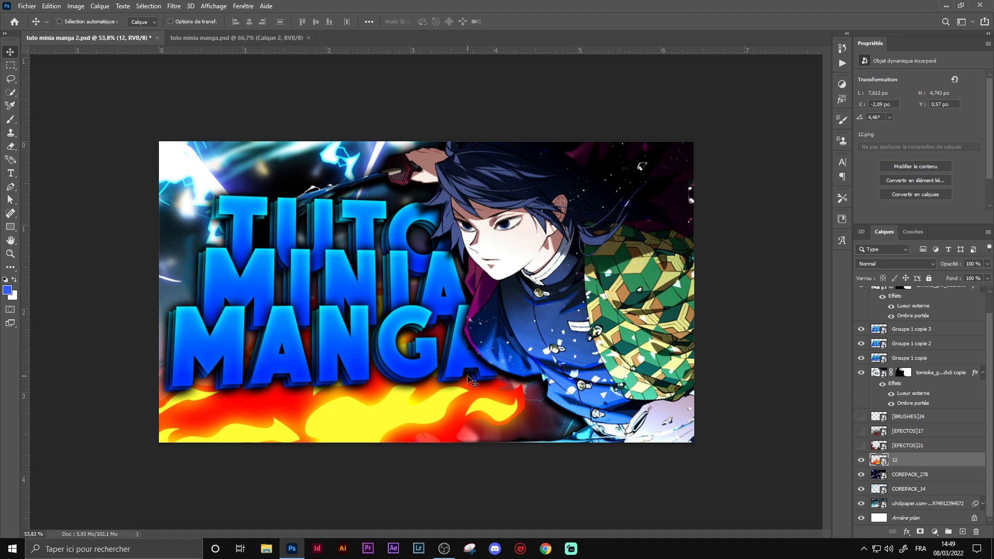
Step: Add a Teinte/Saturation adjustment above flame layer 12, test its hue at +61, and reset the hue to 0
left_click(936, 532)
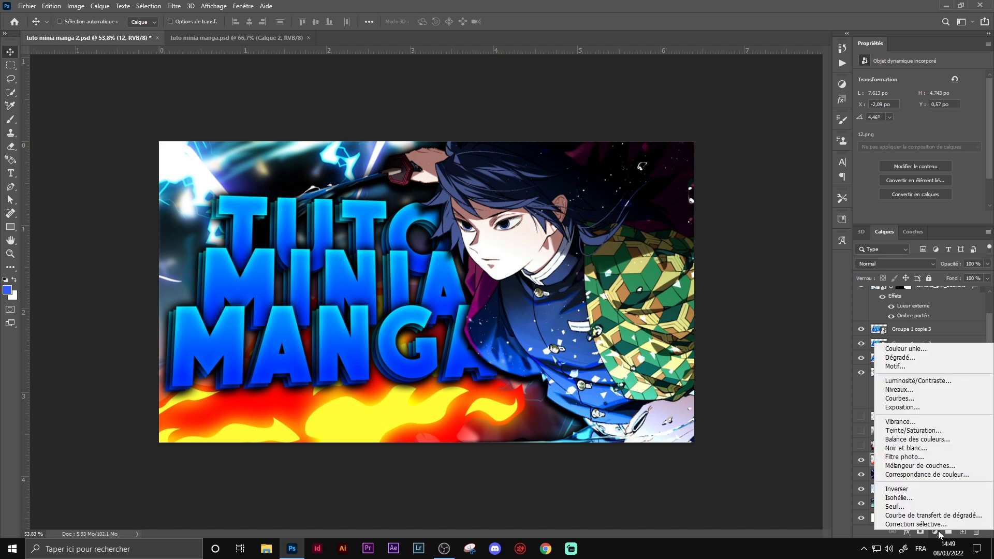
left_click(937, 430)
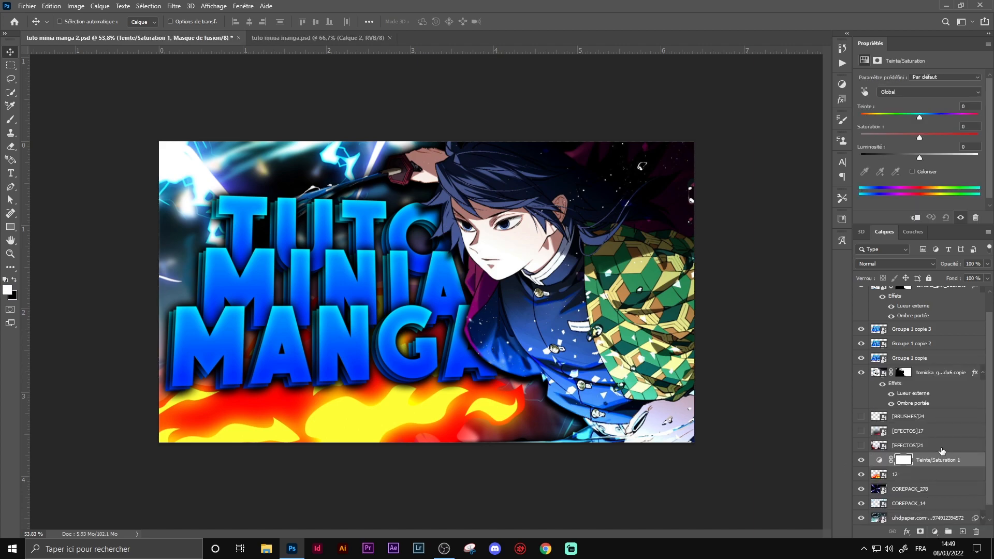
left_click(880, 460)
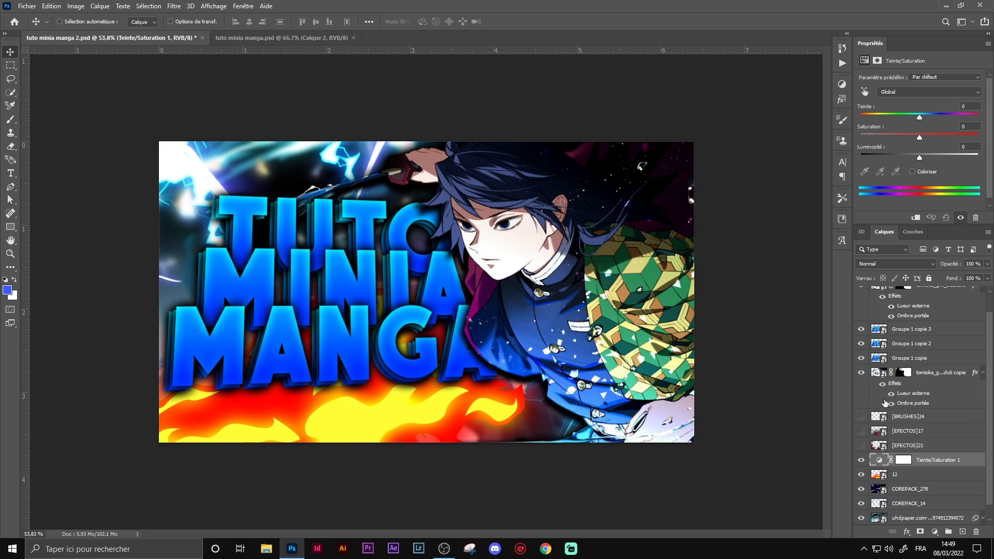
left_click_drag(919, 117, 949, 115)
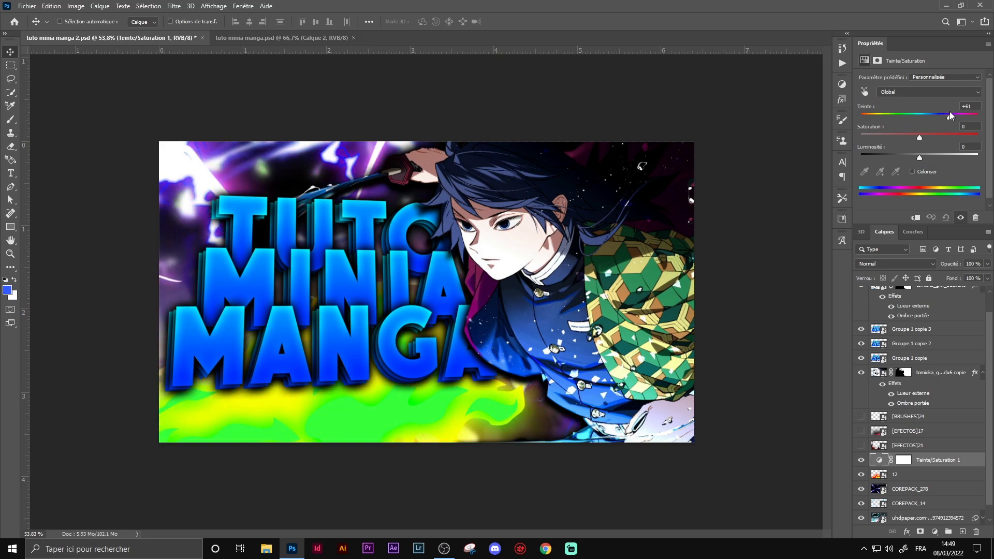
type("0")
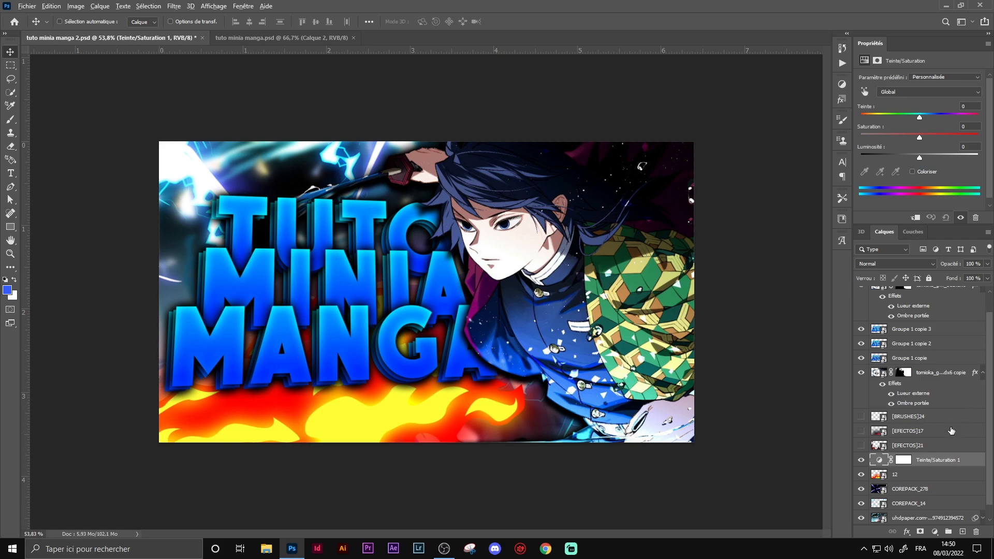
Step: Clip the Teinte/Saturation 1 adjustment to flame layer 12 and set its hue to -180
left_click_drag(935, 466, 921, 463)
left_click(921, 463, "alt")
left_click(901, 118)
left_click_drag(891, 117, 857, 128)
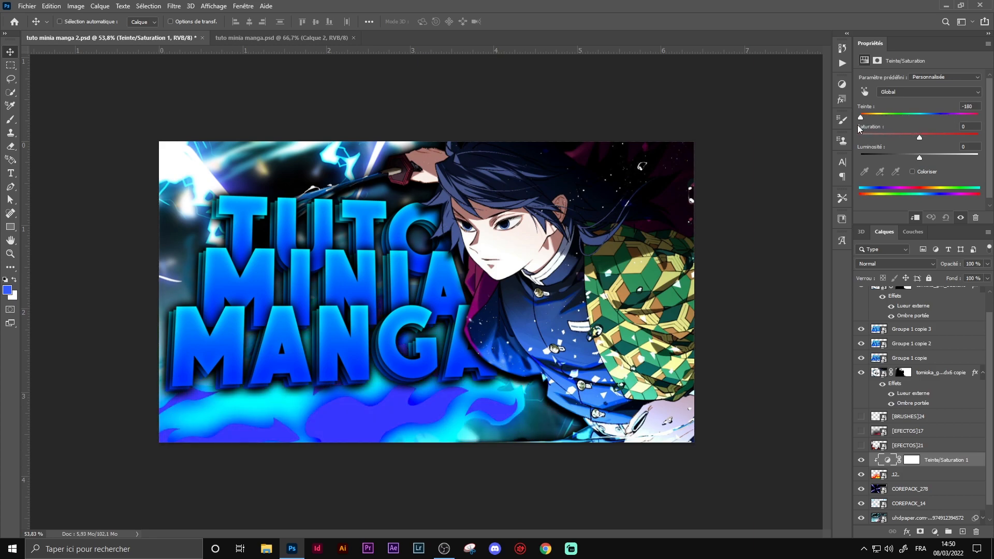
Step: Set the blend mode of flame layer 12 to Incrustation
left_click(914, 475)
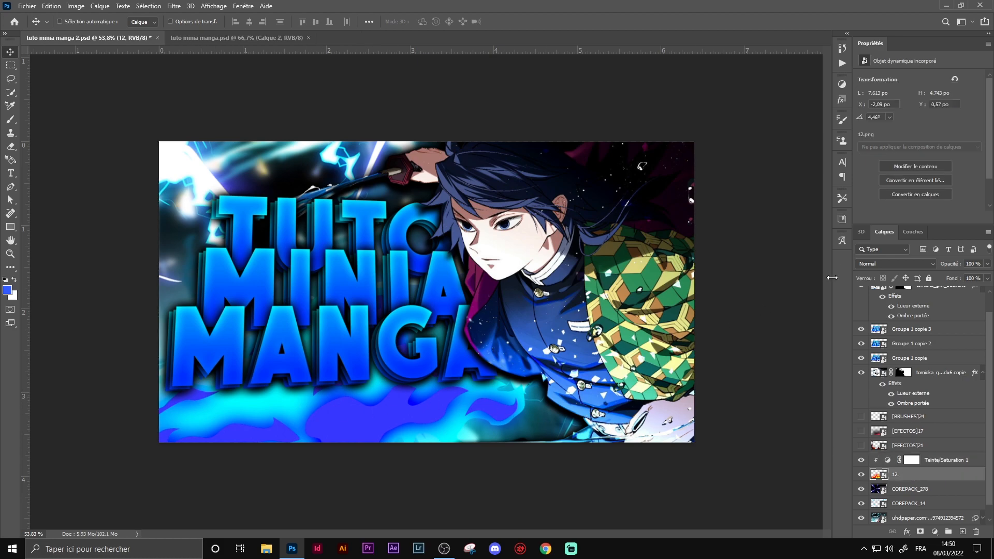
left_click(869, 264)
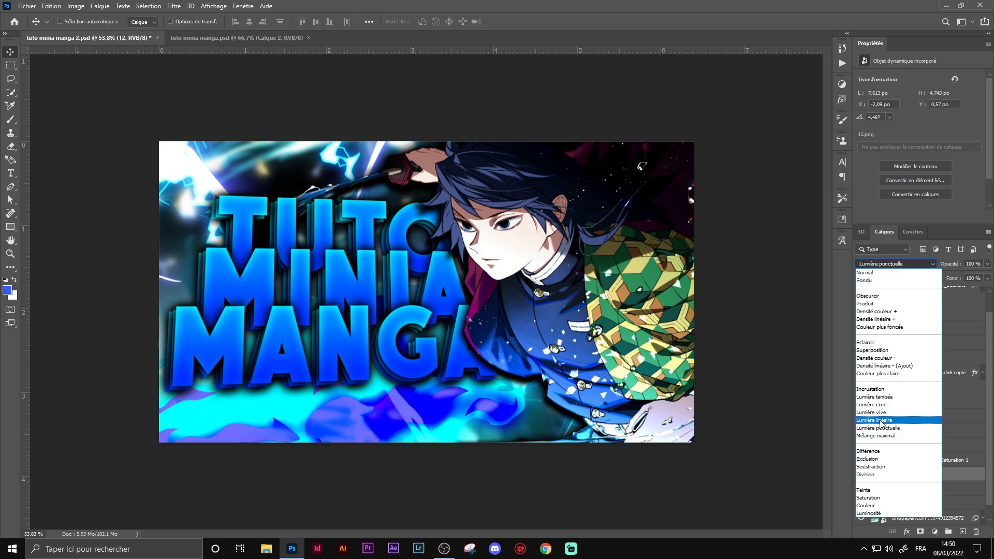
left_click(883, 389)
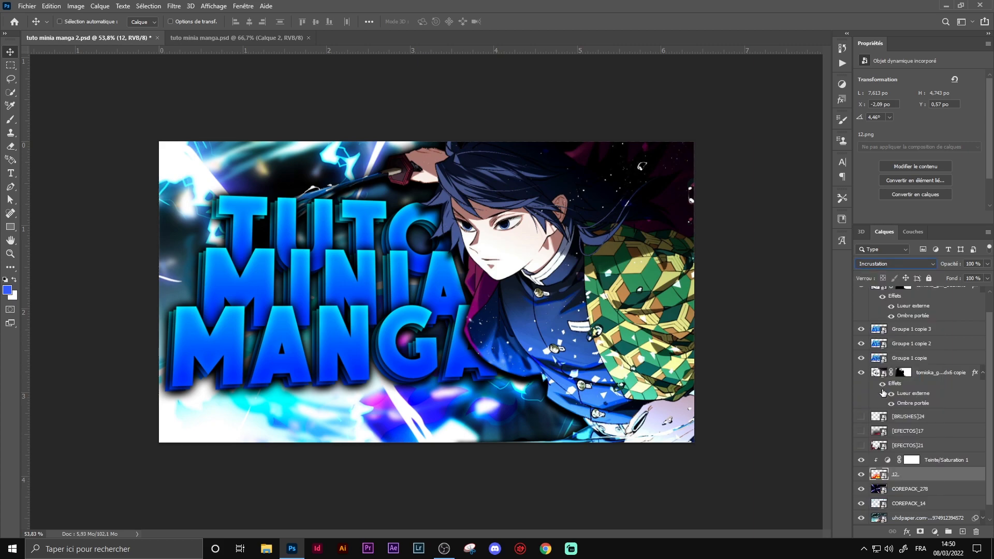
Step: Show the [EFECTOS]21 fire overlay and move it above Groupe 1 copie 3 in the layer stack
left_click(924, 445)
left_click(861, 445)
scroll(894, 450, "up", 1)
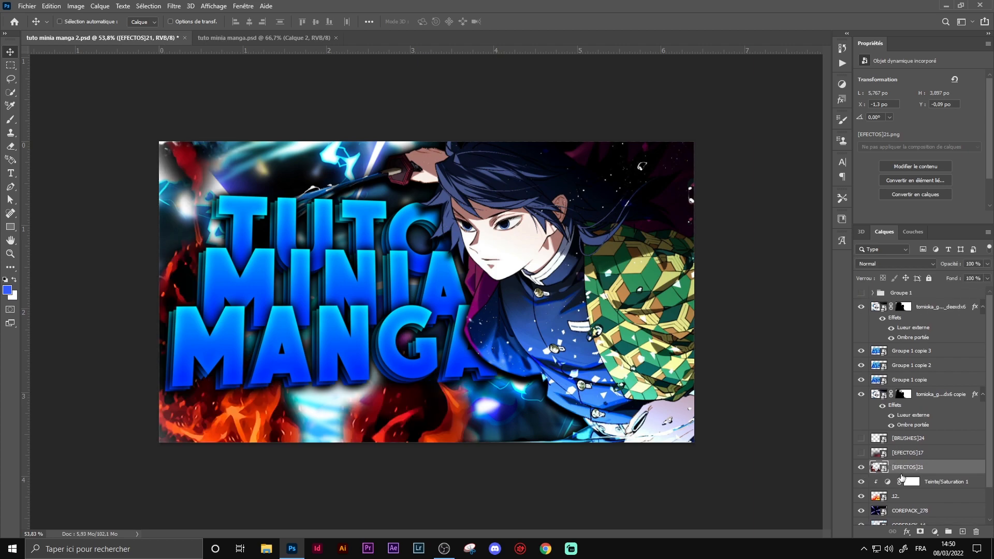
left_click_drag(903, 467, 910, 344)
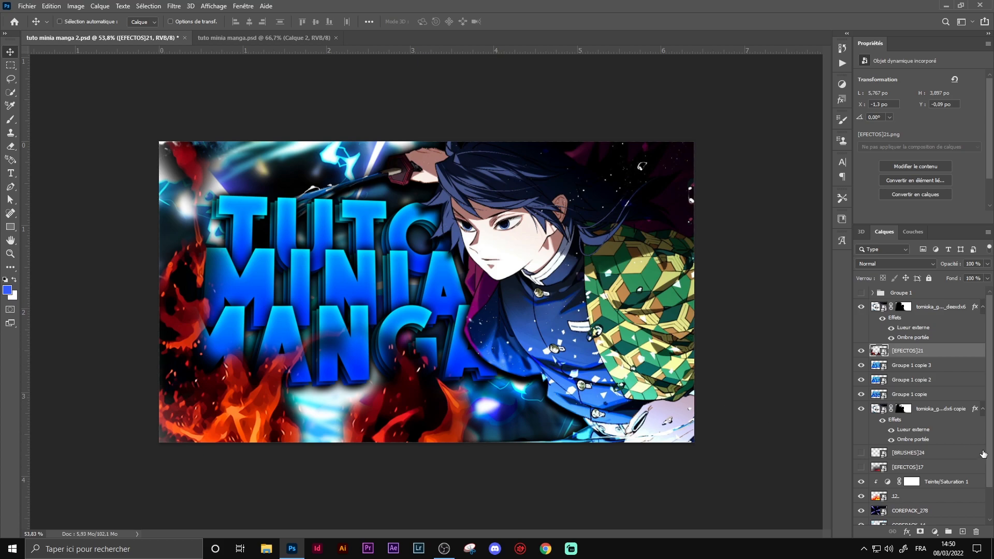
Step: Add a Teinte/Saturation adjustment clipped to [EFECTOS]21 and set its hue to -148
left_click(934, 531)
left_click(913, 428)
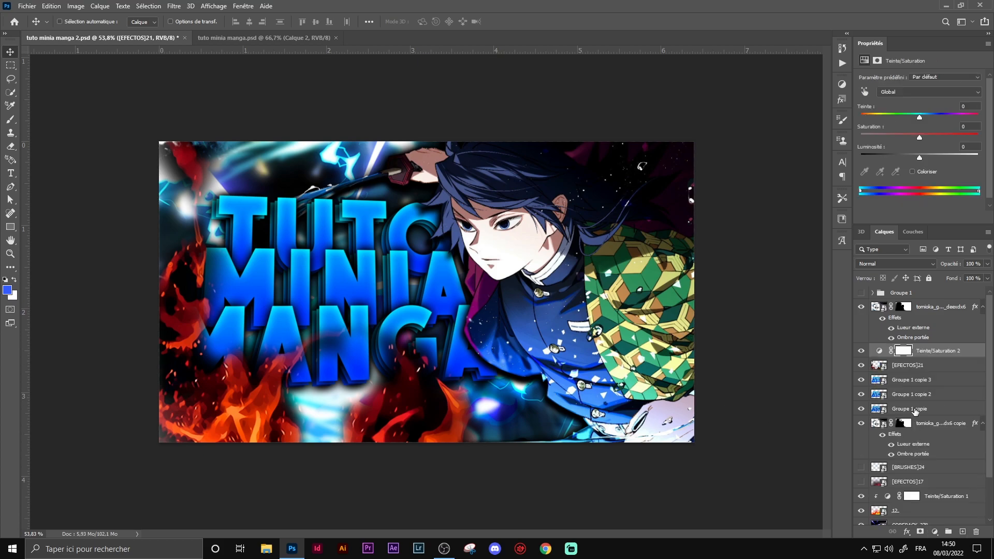
left_click(899, 352, "alt")
left_click_drag(919, 117, 868, 120)
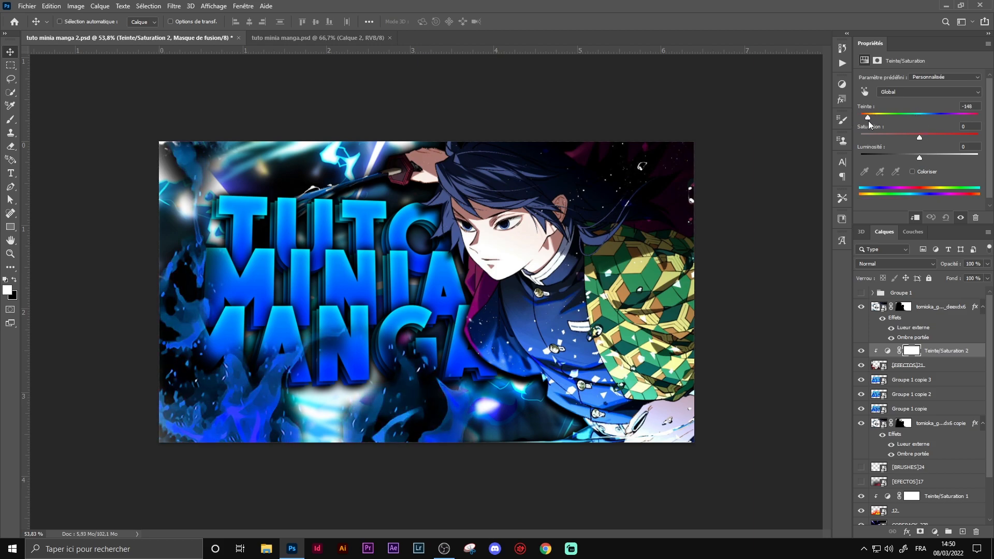
Step: Set the blend mode of the [EFECTOS]21 layer to Densité linéaire - (Ajout)
left_click(881, 368)
left_click(878, 263)
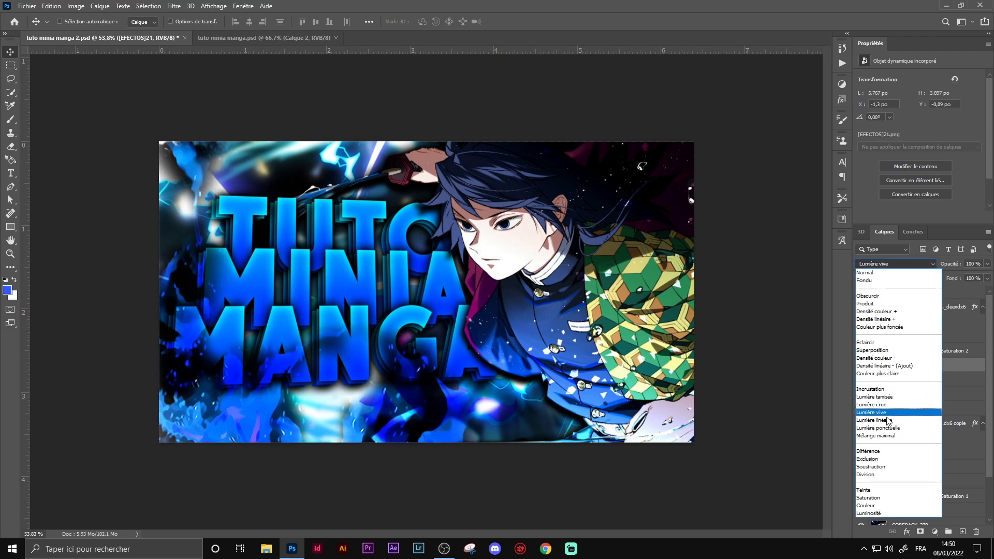
left_click(883, 365)
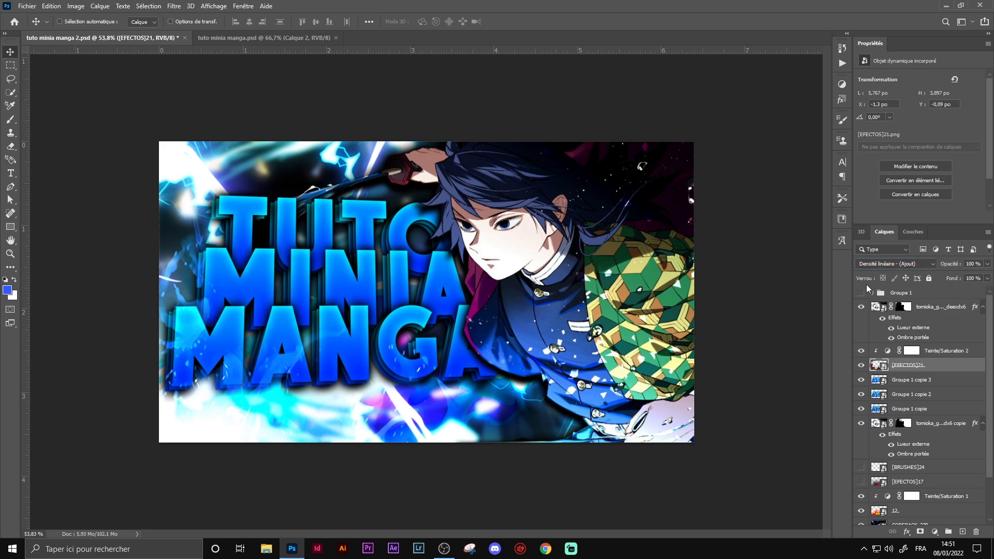
Step: Show the [EFECTOS]17 overlay and move it above the upper character render, just below the Groupe 1 folder
scroll(930, 401, "down", 1)
left_click(860, 430)
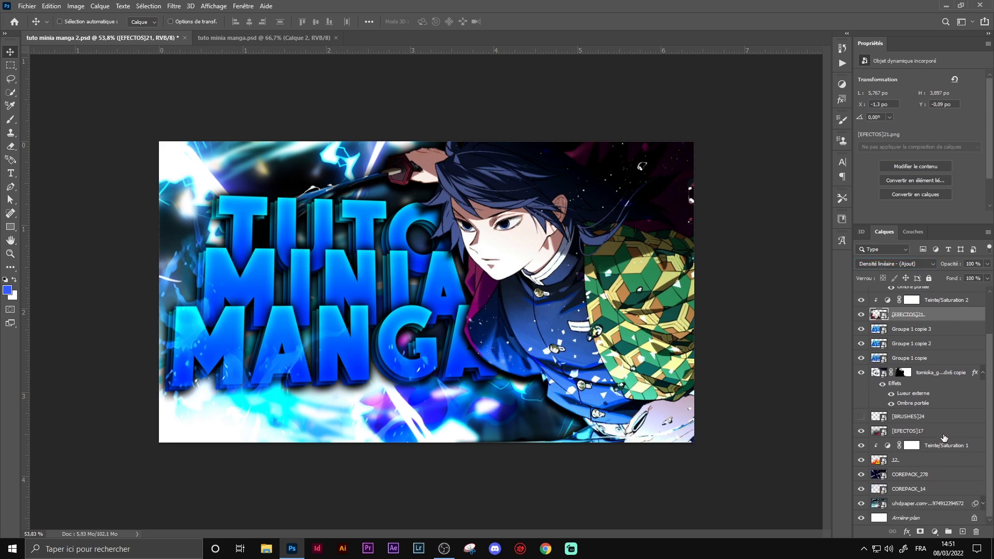
scroll(944, 437, "up", 1)
left_click_drag(931, 484, 931, 304)
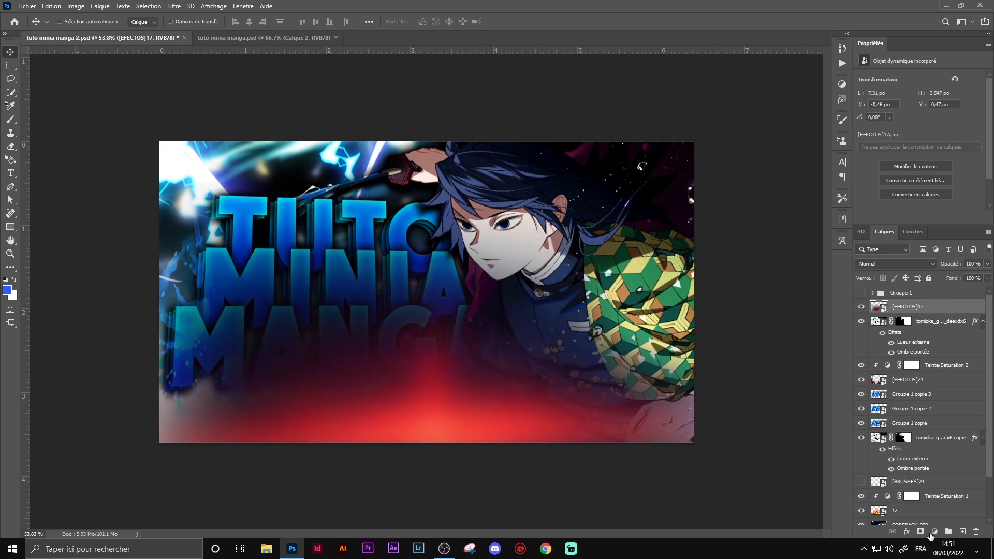
Step: Add a Teinte/Saturation adjustment clipped to [EFECTOS]17 and set its hue to -139
left_click(930, 533)
left_click(914, 430)
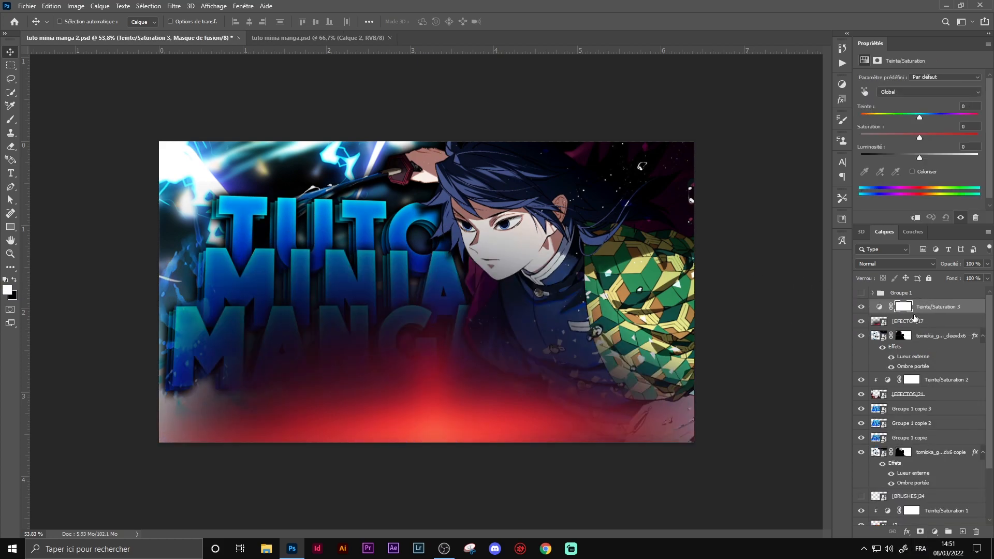
left_click(915, 217)
left_click_drag(912, 118, 870, 119)
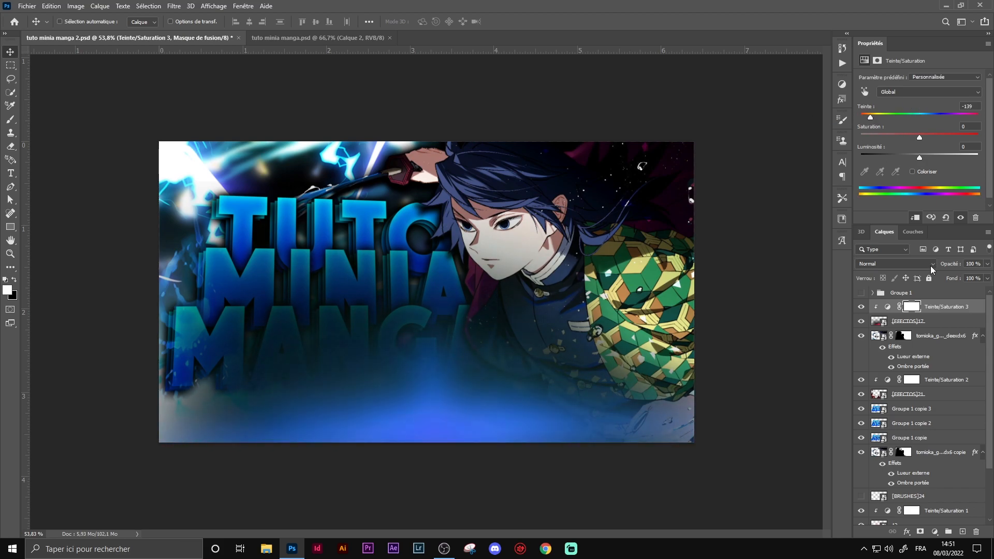
Step: Set the blend mode of the [EFECTOS]17 layer to Densité linéaire - (Ajout)
left_click(882, 323)
left_click(884, 263)
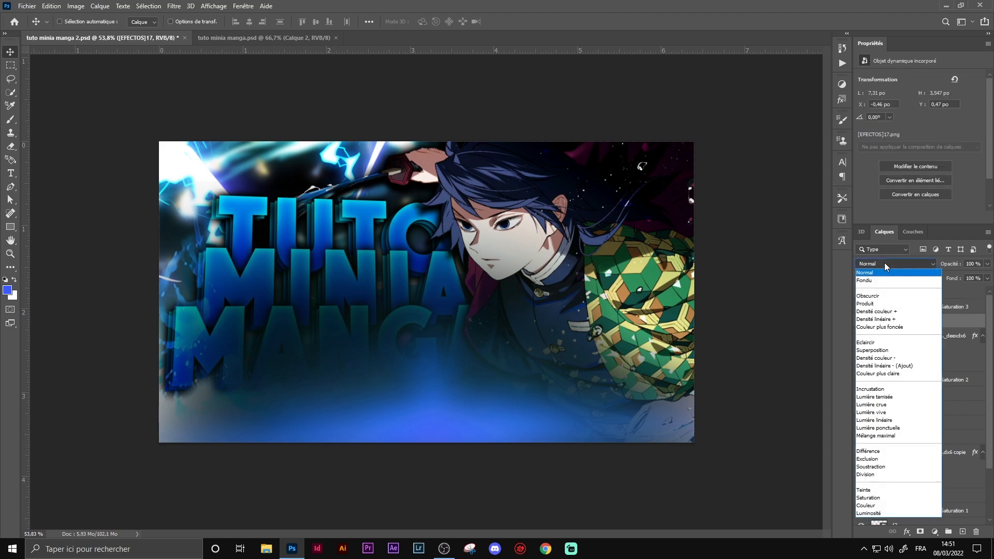
left_click(878, 366)
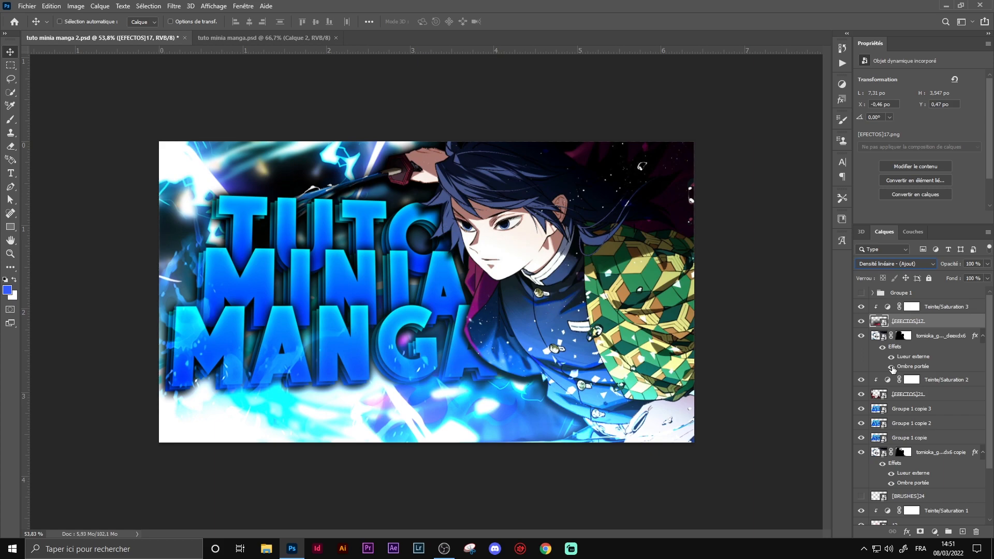
Step: Show the [BRUSHES]24 lines layer and move it between [EFECTOS]21 and Groupe 1 copie 3
scroll(934, 470, "down", 5)
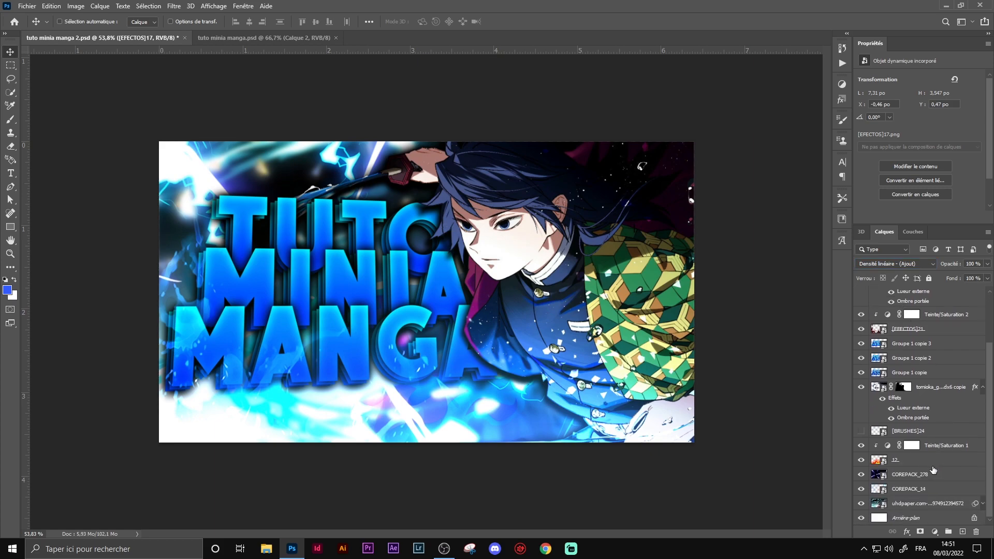
left_click(860, 431)
left_click_drag(906, 433, 904, 344)
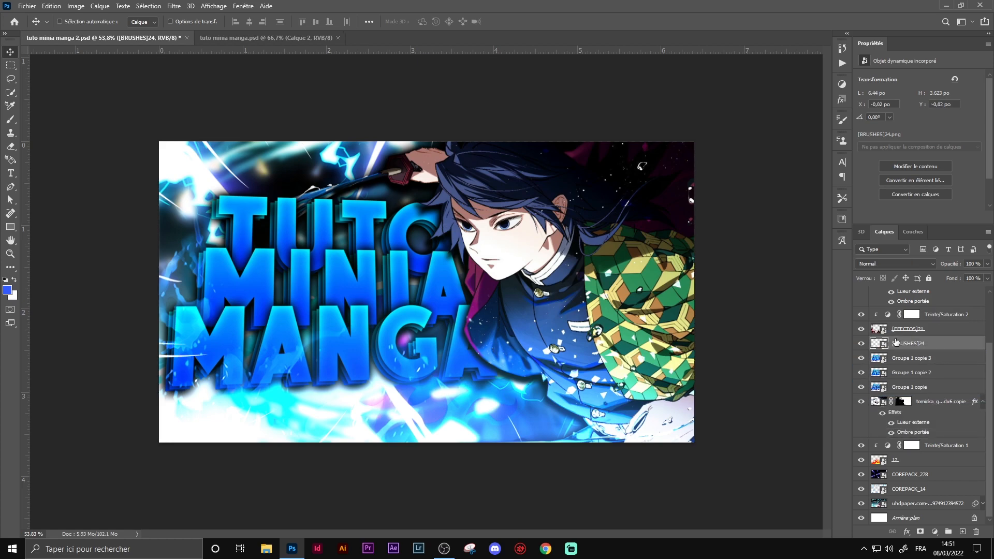
scroll(559, 340, "down", 1)
scroll(537, 342, "up", 2)
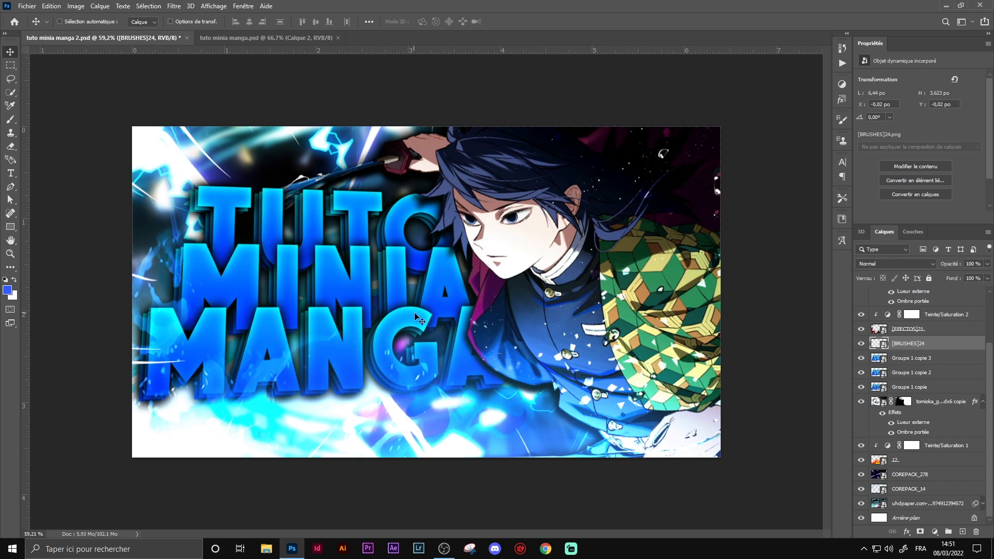
scroll(478, 348, "down", 1)
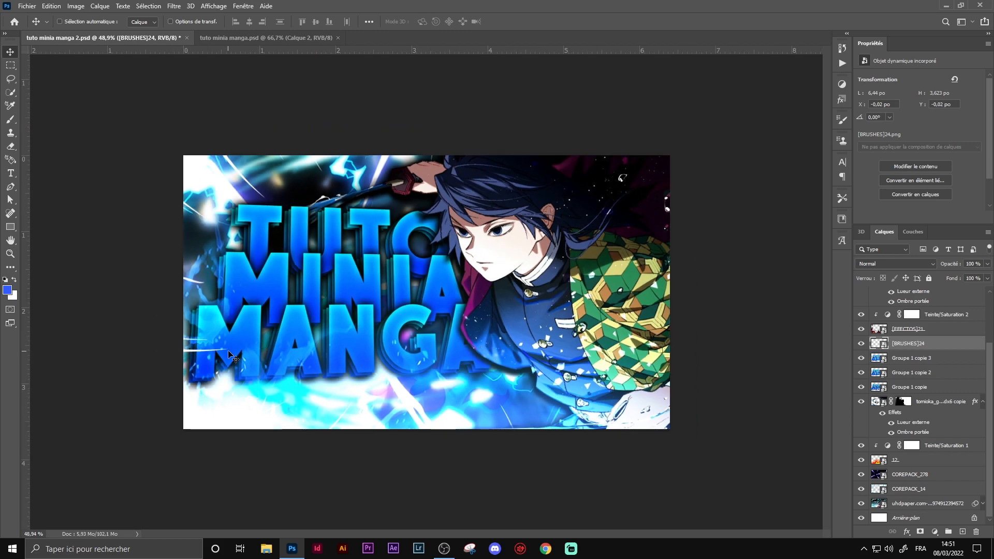
Step: Add a layer mask to [BRUSHES]24 and brush black over the white line crossing the M of MANGA
left_click(920, 532)
left_click(12, 119)
left_click(14, 280)
left_click_drag(198, 324, 199, 323)
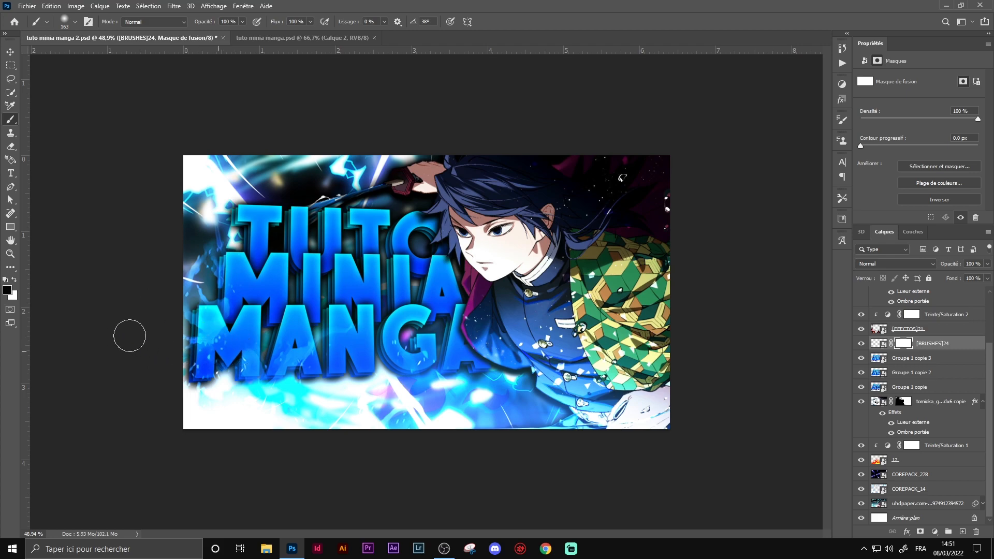
scroll(428, 302, "down", 1)
scroll(429, 300, "up", 2)
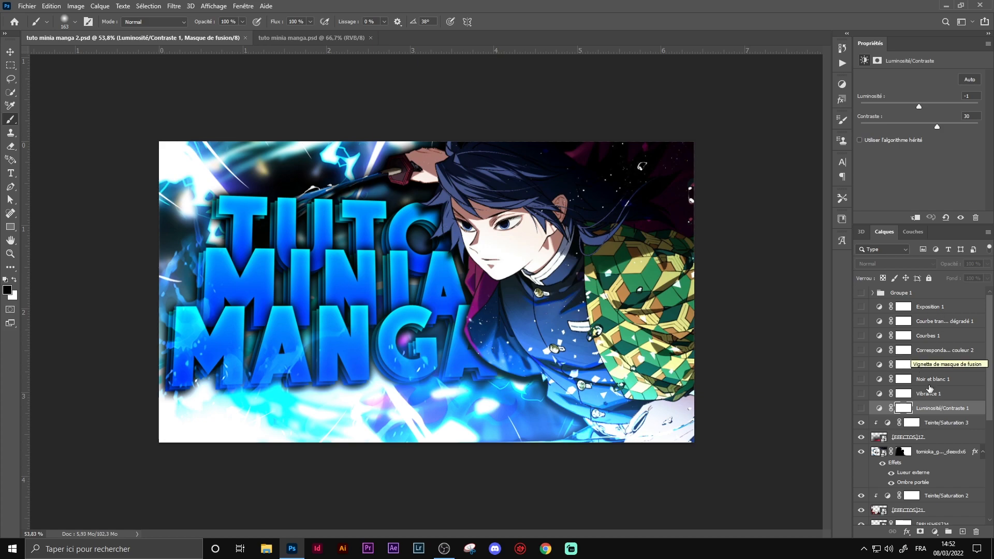
Step: Show the Luminosité/Contraste 1 adjustment layer above Teinte/Saturation 3
left_click(934, 532)
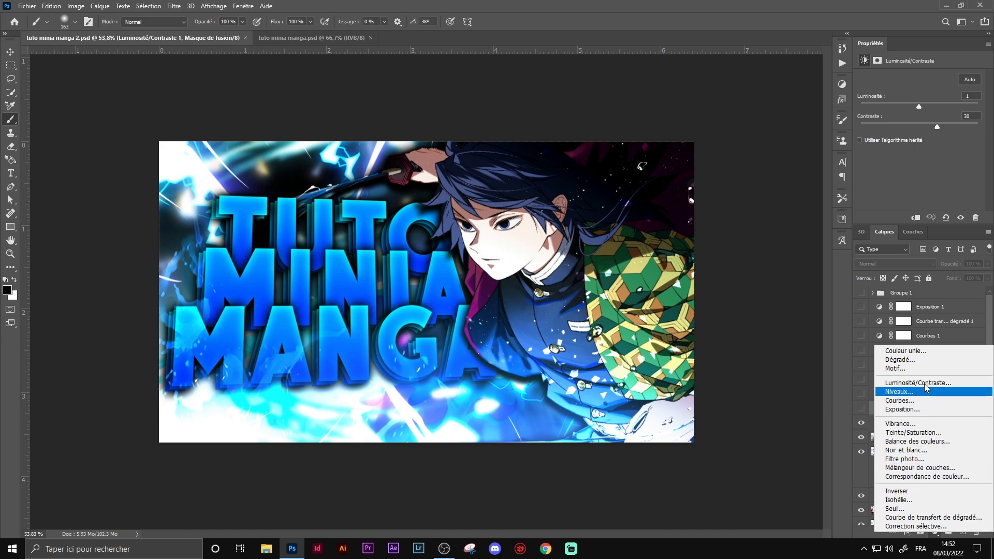
left_click(933, 325)
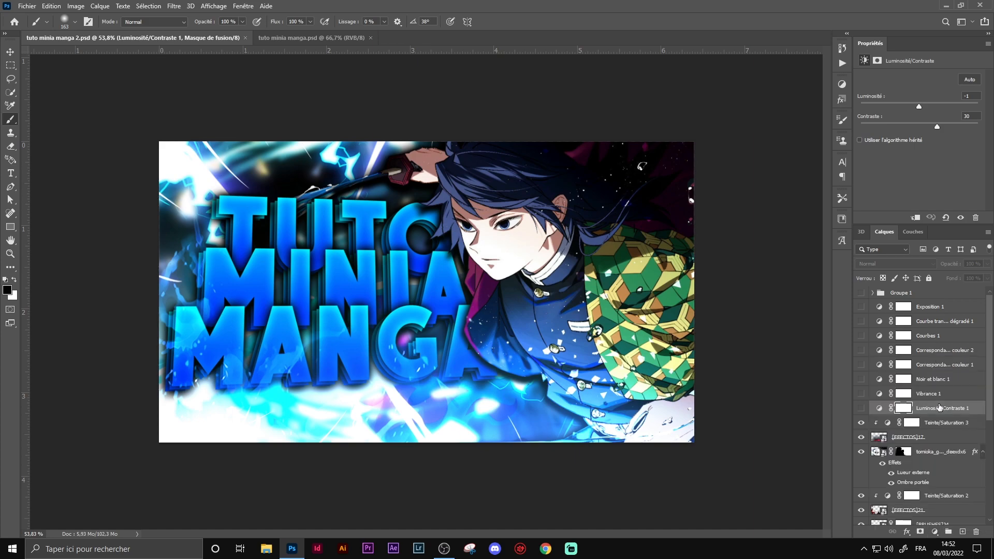
left_click(939, 408)
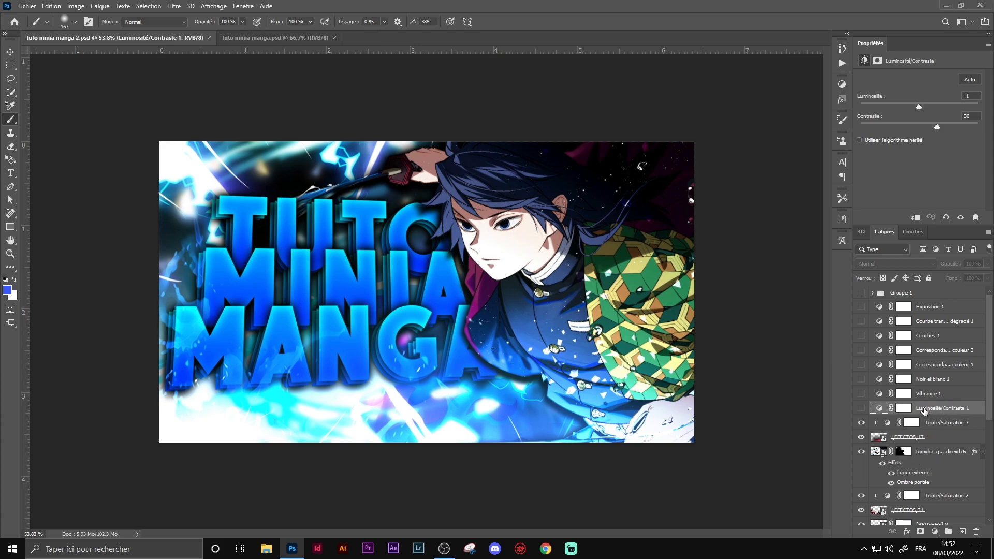
left_click(862, 408)
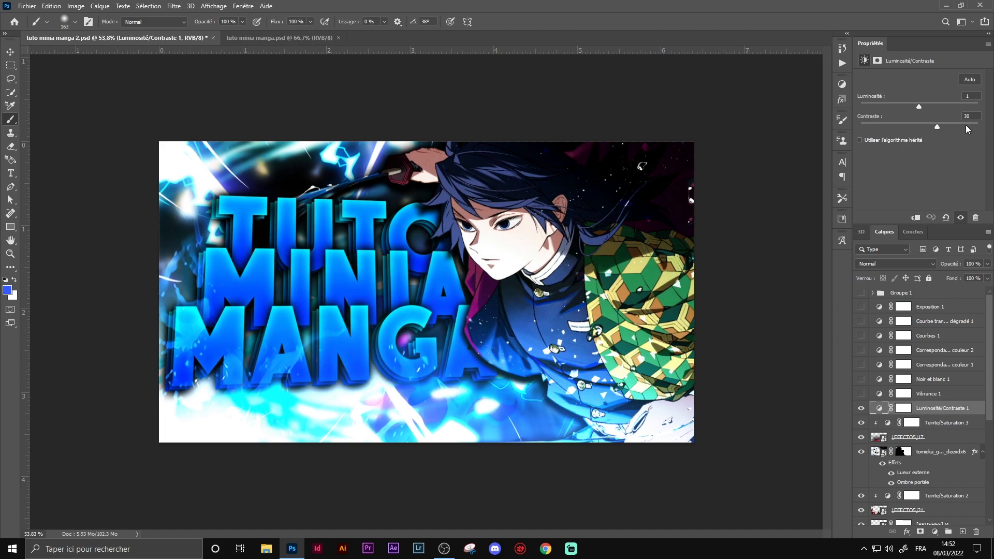
Step: Show the Vibrance 1 and Noir et blanc 1 adjustment layers
left_click(860, 393)
left_click(929, 392)
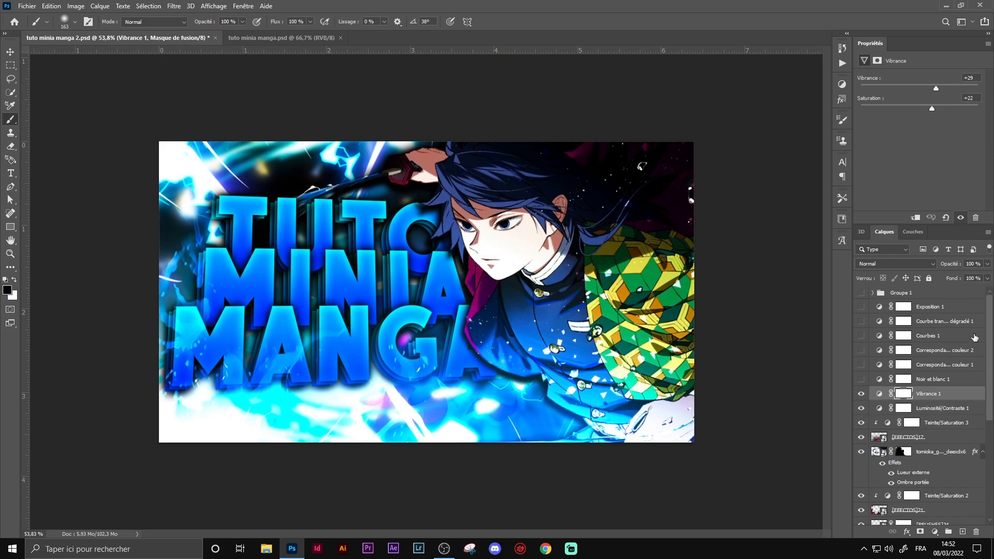
left_click(945, 379)
left_click(861, 380)
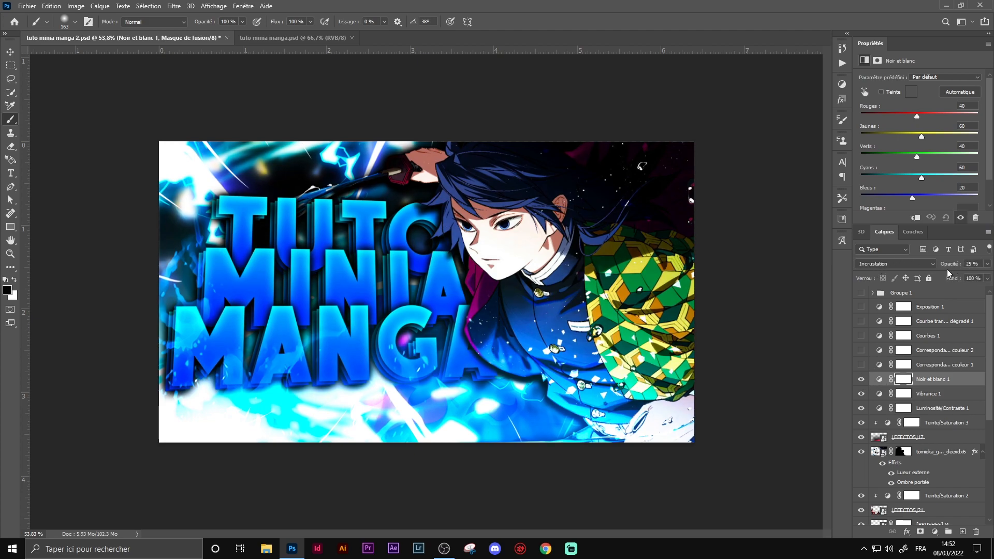
Step: Show the Correspondance de couleur 1 and Correspondance de couleur 2 adjustment layers
left_click(941, 365)
left_click(859, 364)
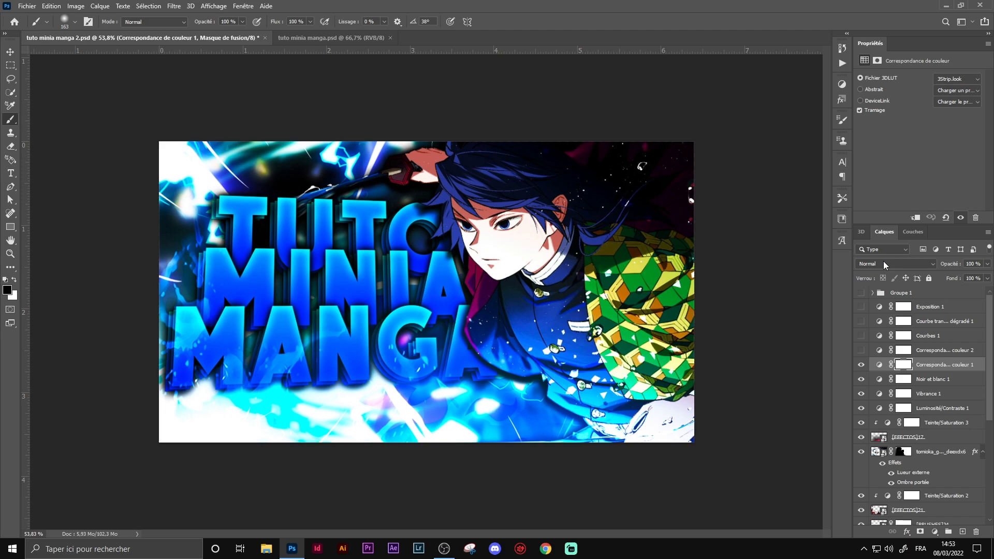
left_click(863, 356)
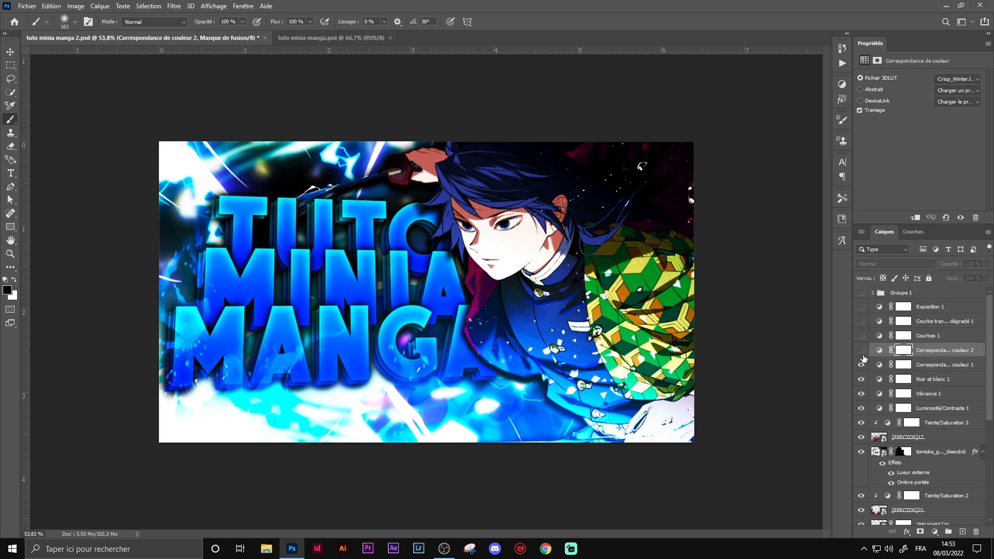
left_click(861, 352)
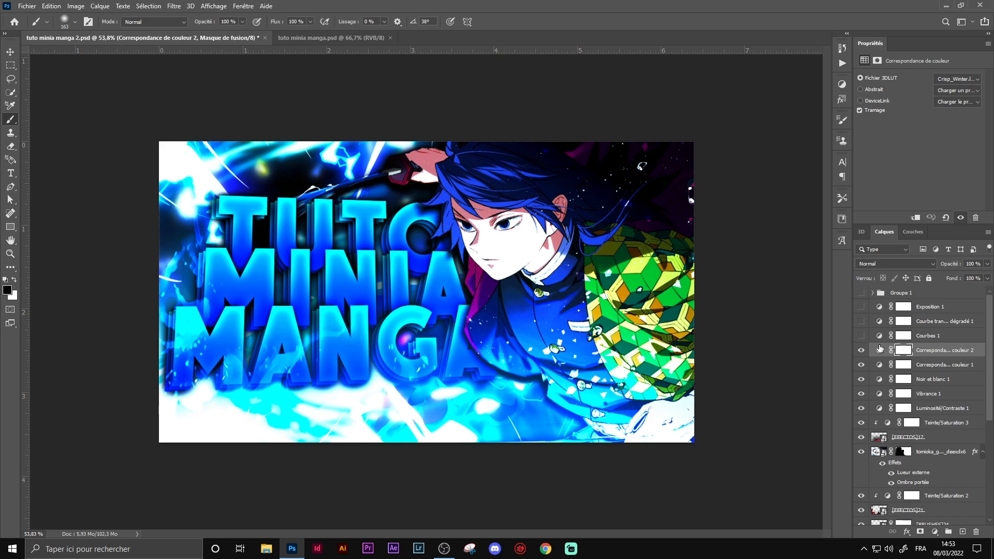
scroll(961, 393, "down", 1)
scroll(957, 405, "up", 1)
scroll(937, 418, "down", 5)
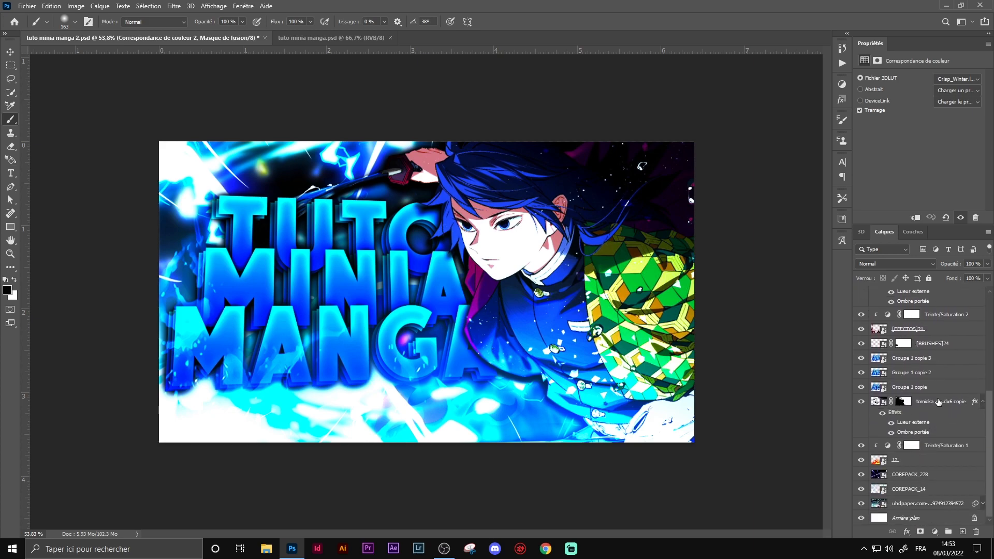
scroll(919, 484, "up", 6)
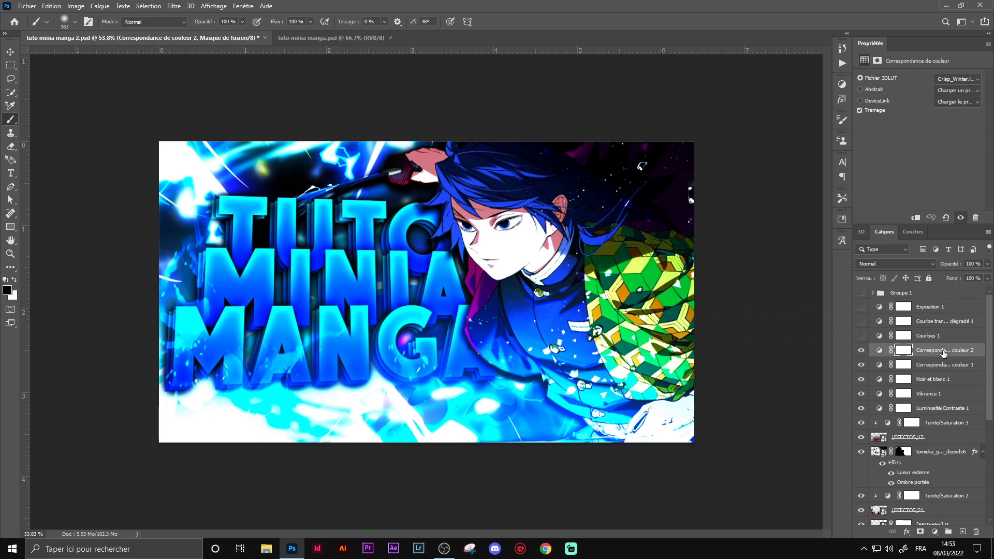
left_click(881, 350)
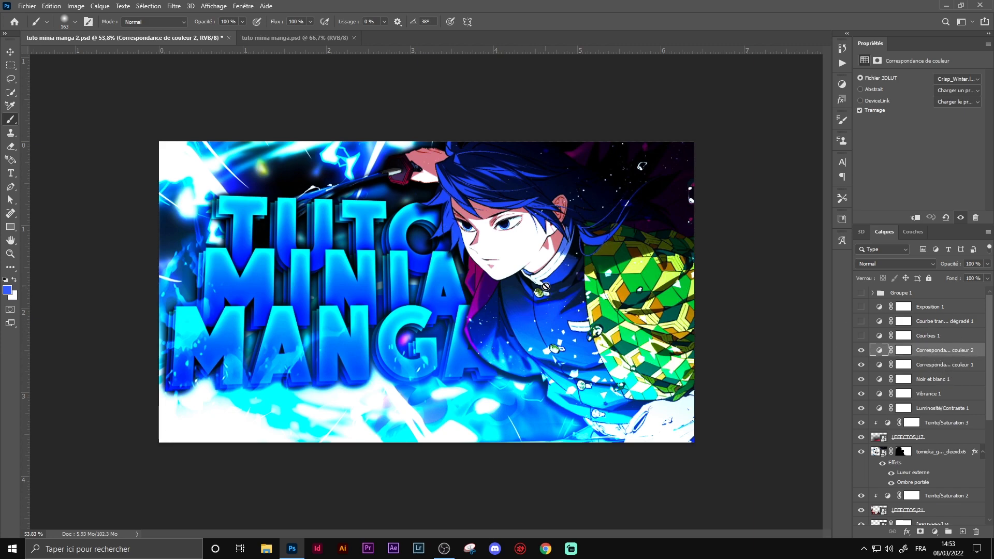
Step: Show the Courbes 1 adjustment layer and adjust the black end of its RGB curve to input 0, output 20
left_click(903, 336)
left_click(861, 336)
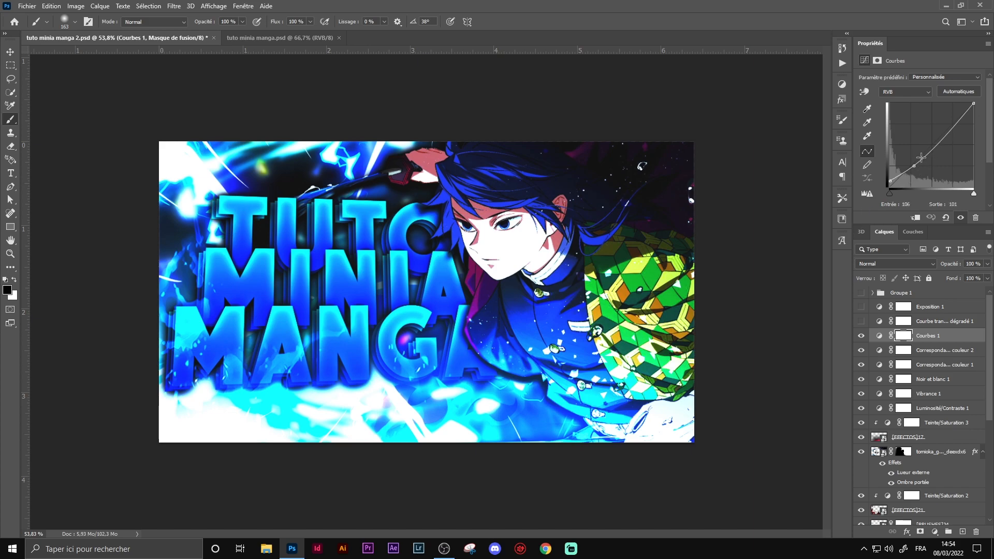
mouse_move(948, 126)
left_mouse_down()
mouse_move(941, 156)
mouse_move(948, 141)
left_mouse_up()
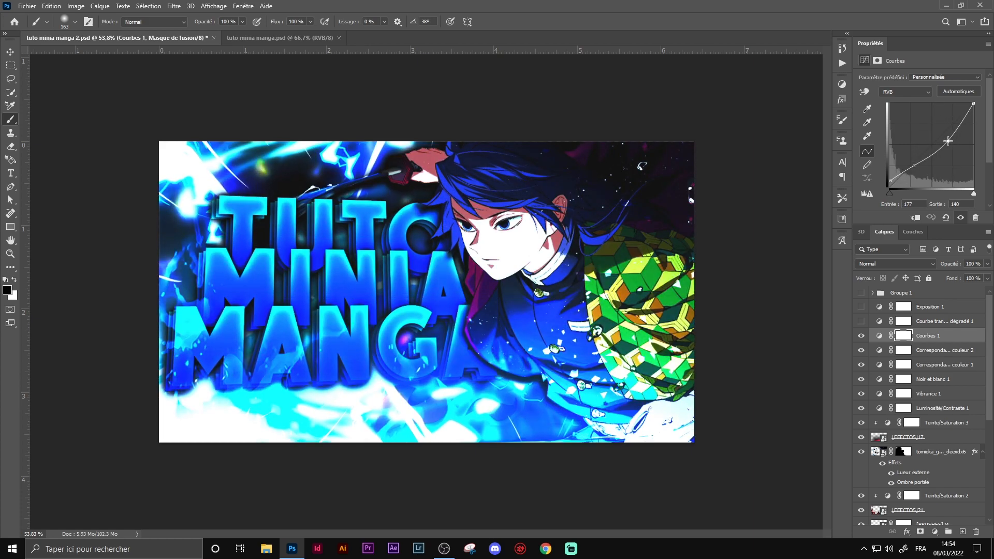
left_click(948, 140, "ctrl")
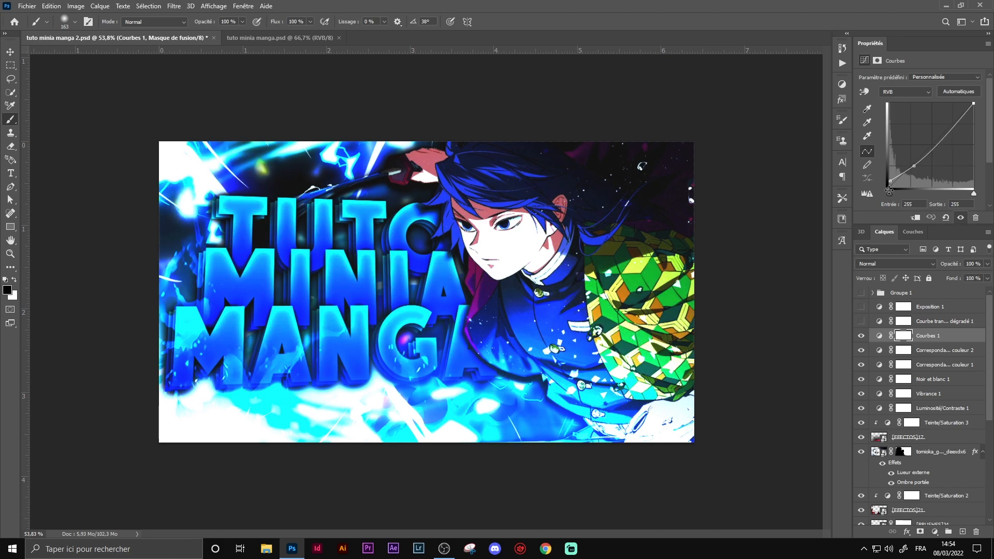
left_click_drag(889, 180, 886, 179)
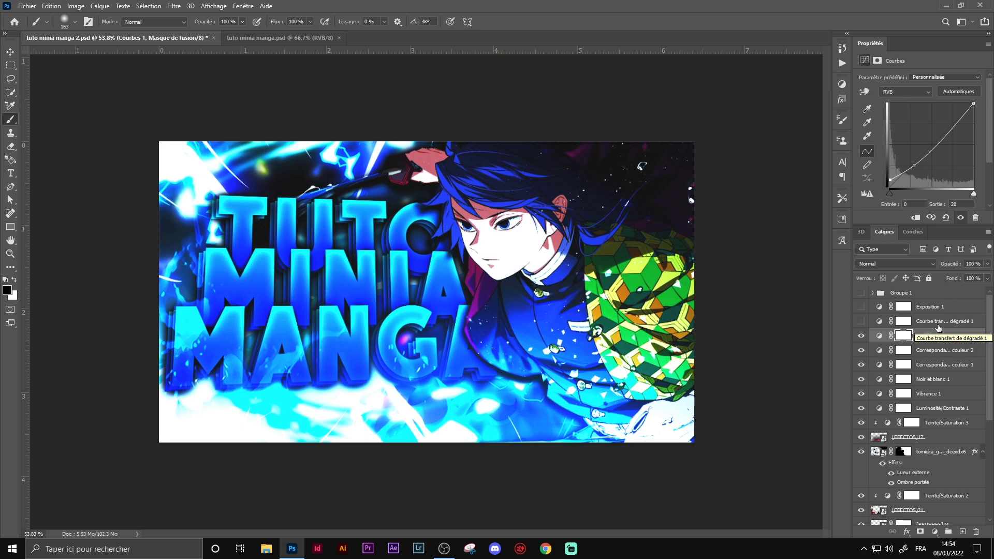
Step: Show the Courbe transfert de dégradé 1 adjustment layer and check its cyan-to-blue gradient in the gradient editor
left_click(914, 323)
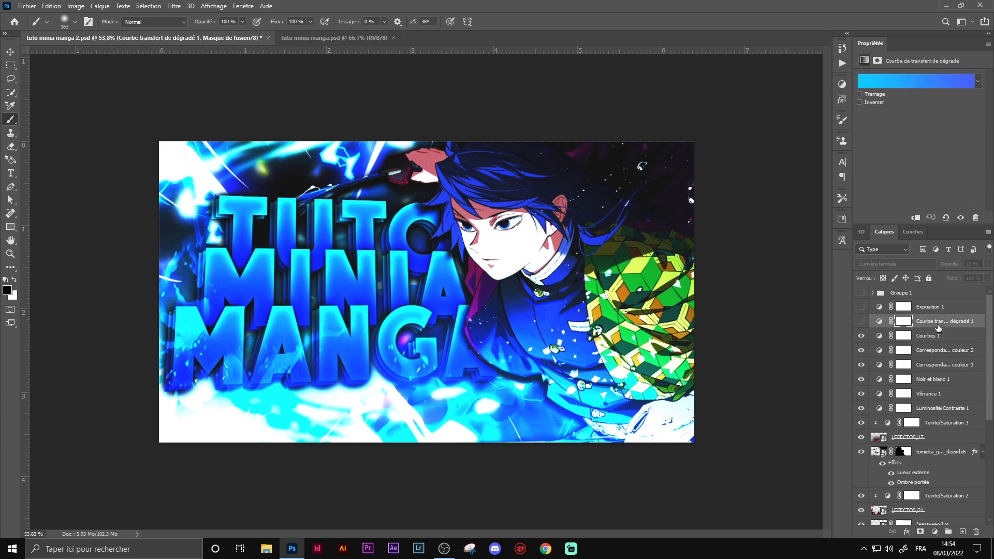
left_click(861, 321)
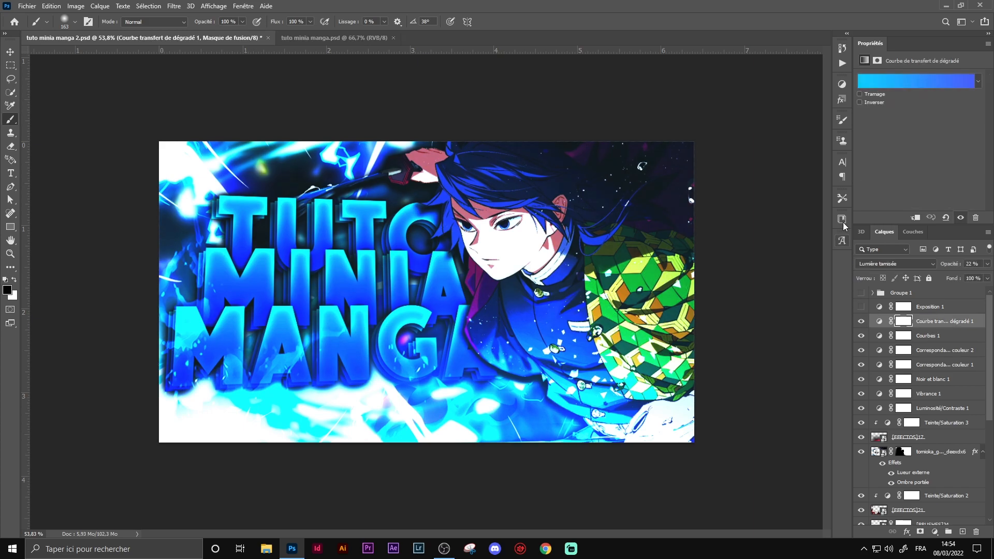
left_click(889, 79)
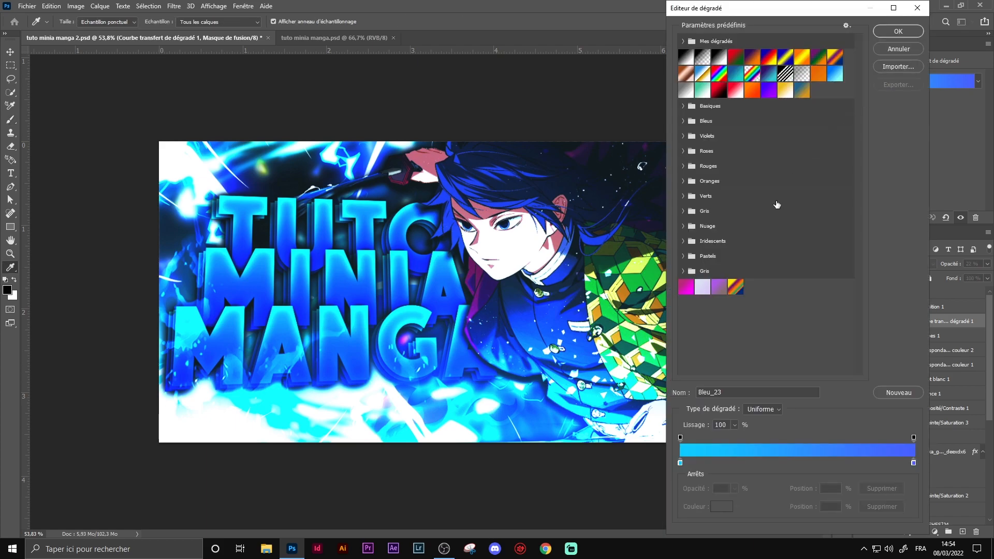
left_click(889, 29)
Step: Show the Exposition 1 adjustment layer and save the document
left_click(861, 306)
left_click(921, 310)
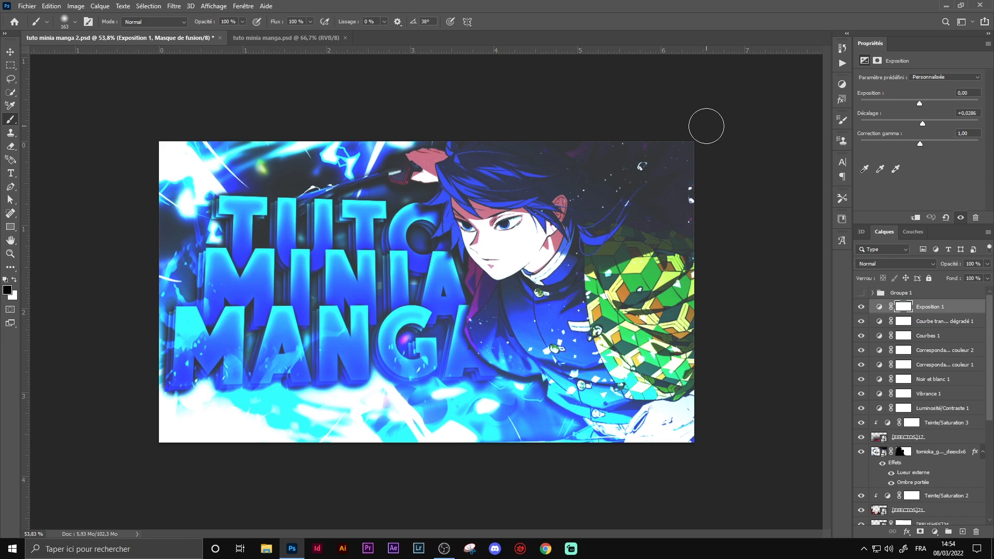
key("ctrl+s")
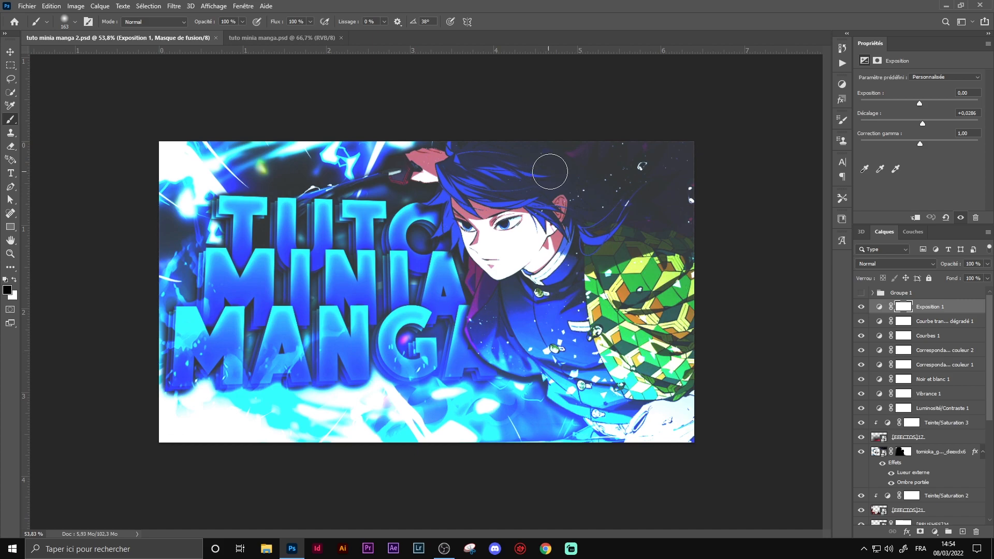
Step: Add an empty layer above Exposition 1 and set the foreground colour to the blue #1b36ff for the brush
left_click(962, 531)
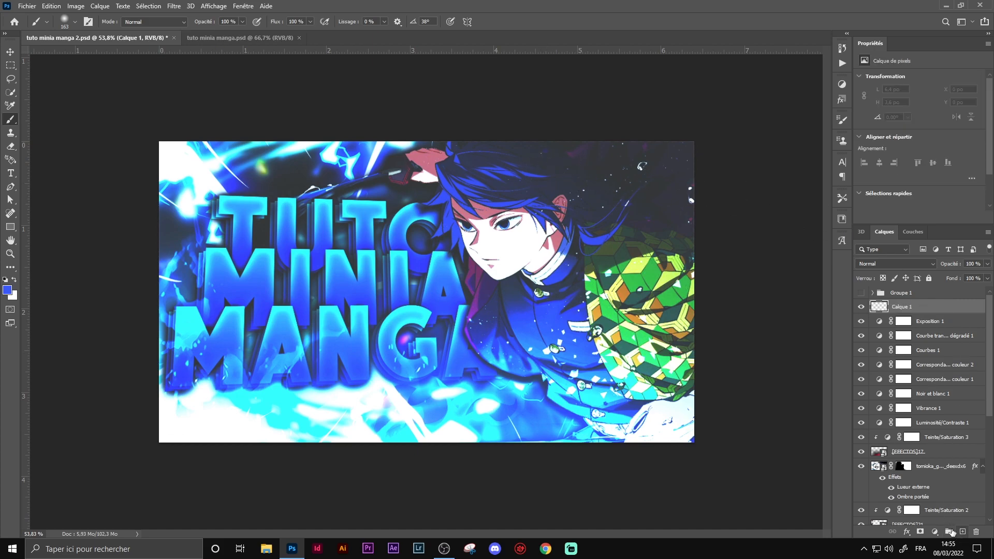
left_click(75, 22)
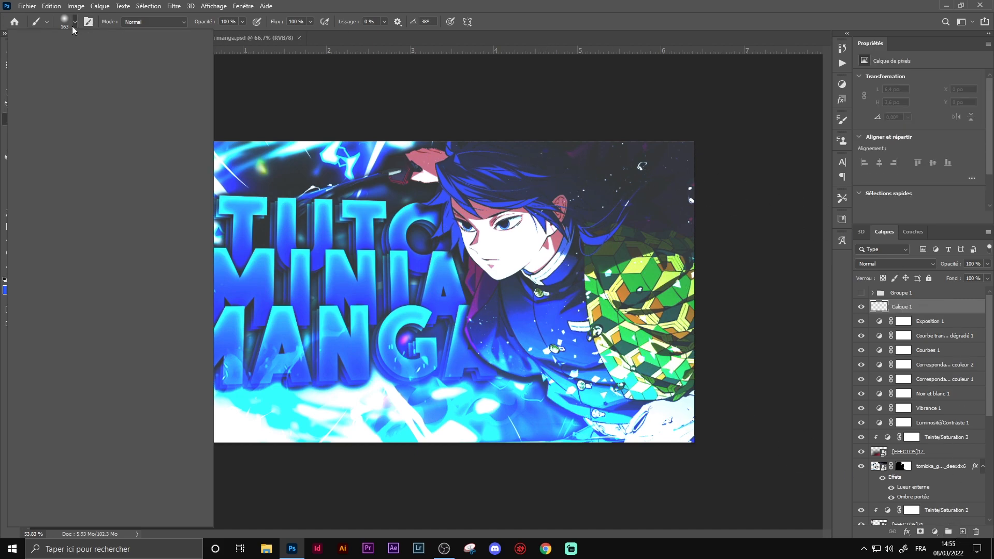
left_click(1, 79)
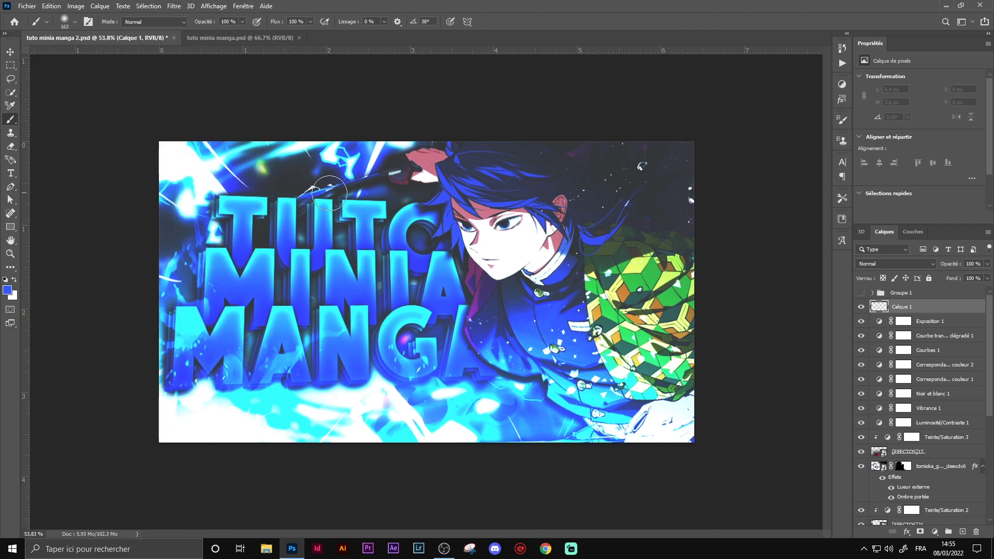
left_click_drag(468, 230, 488, 234)
left_click(7, 290)
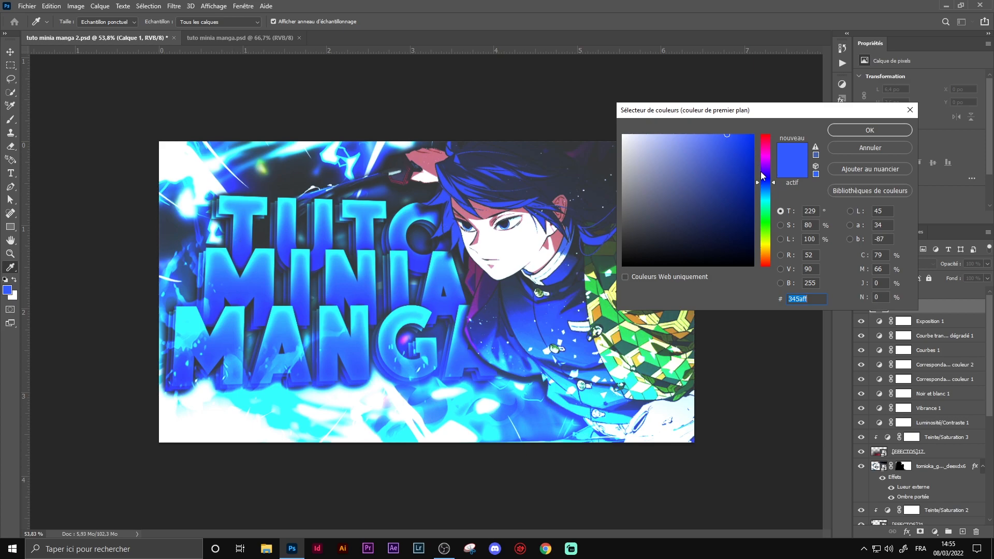
left_click_drag(765, 181, 763, 180)
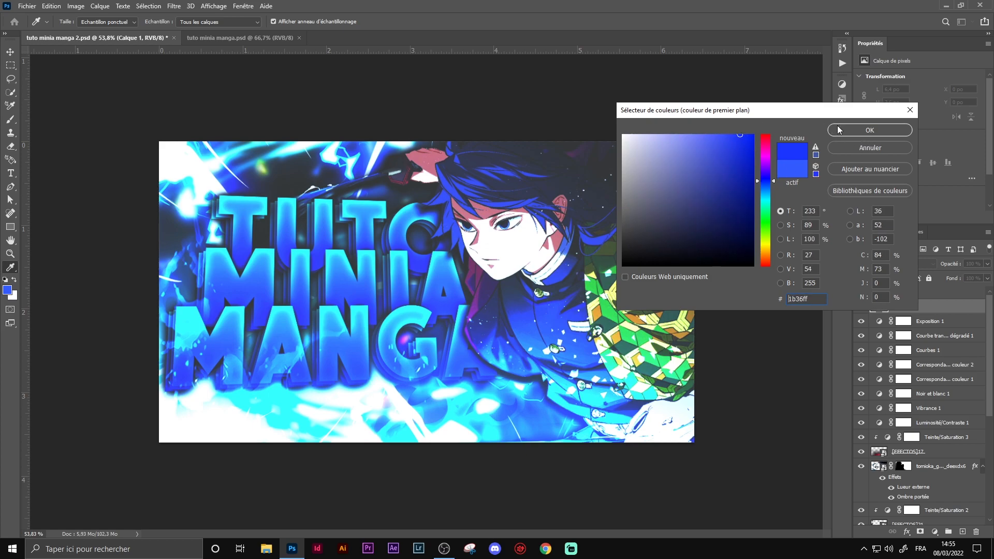
left_click(869, 130)
Step: Brush a soft blue glow over the character's eyes with a 249 px brush
scroll(549, 212, "up", 5)
mouse_move(532, 157)
left_mouse_down()
mouse_move(469, 167)
mouse_move(524, 178)
mouse_move(442, 192)
left_mouse_up()
left_click(523, 177)
scroll(442, 189, "down", 5)
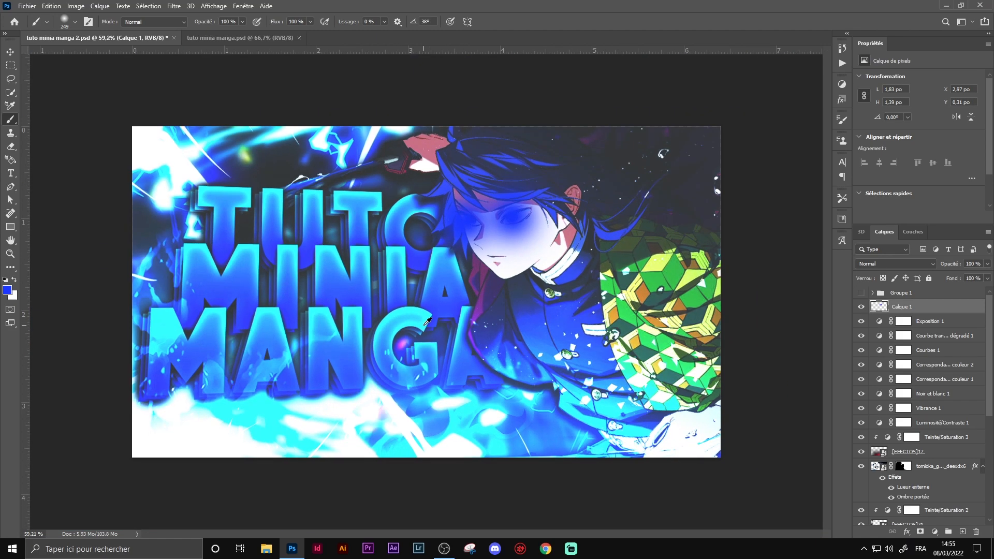
Step: Set the eye glow layer's blend mode to Densité couleur - and duplicate the layer
left_click(880, 263)
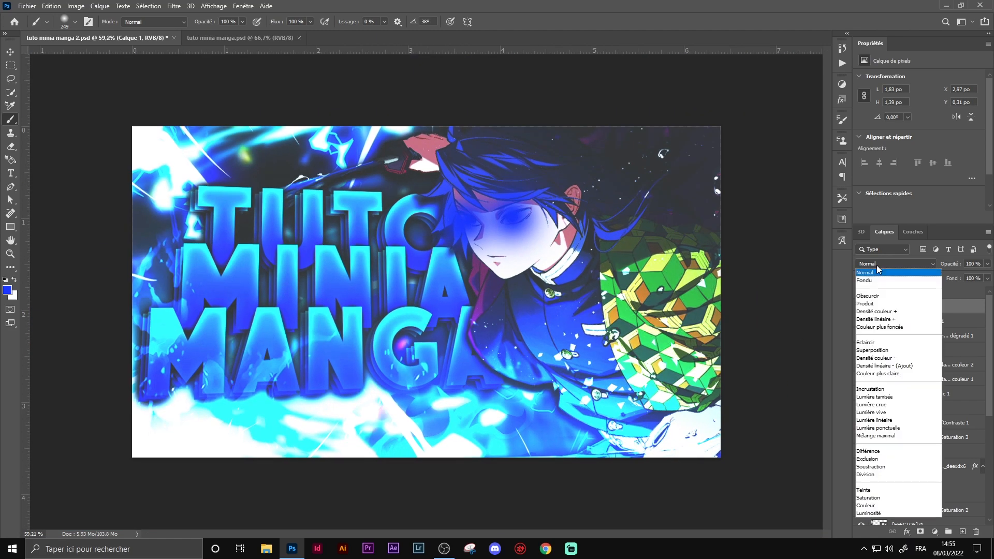
left_click(878, 359)
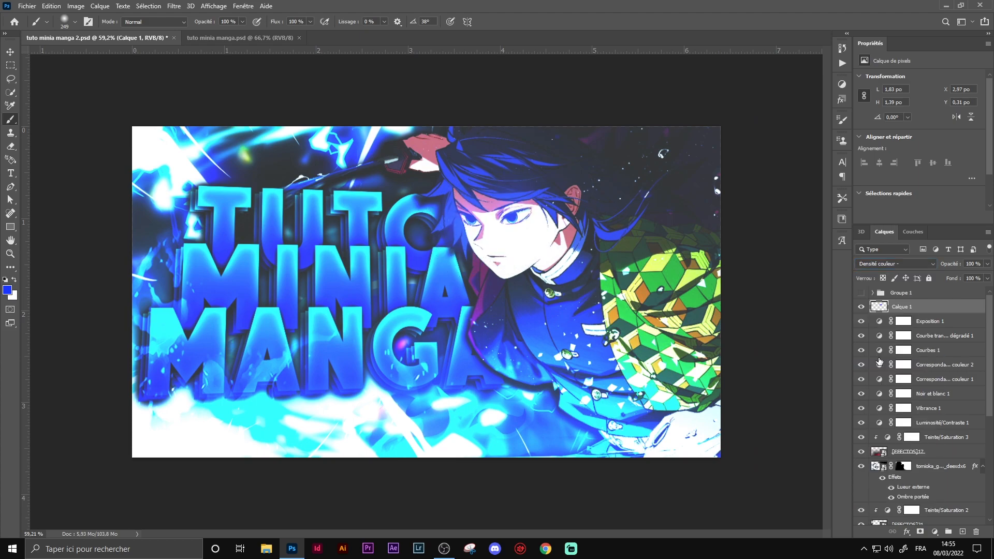
key("ctrl+j")
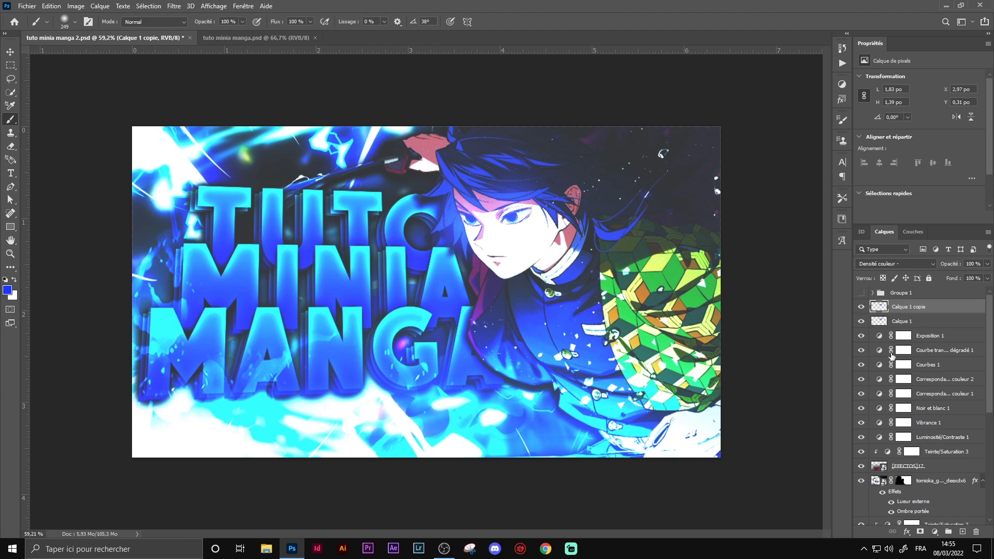
scroll(516, 290, "down", 1)
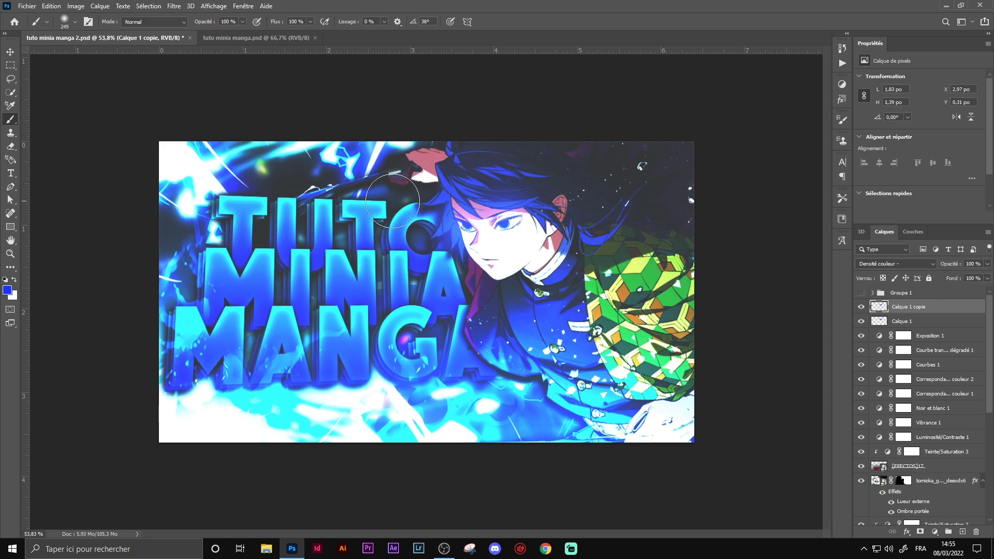
Step: Add a new layer and dab soft blue around the thumbnail's edges with a brush of about 1001 px
left_click(958, 532)
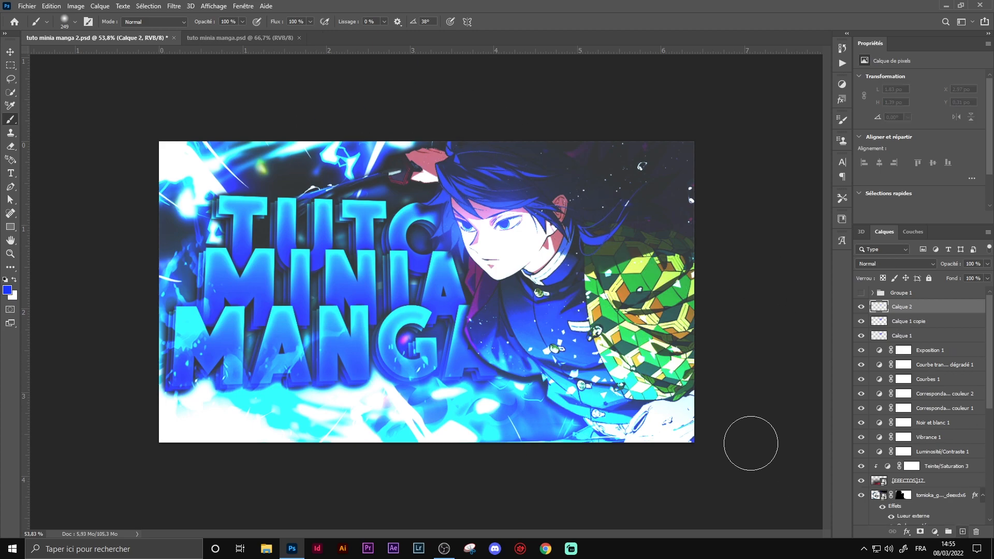
scroll(426, 295, "down", 1)
left_click_drag(301, 253, 401, 267)
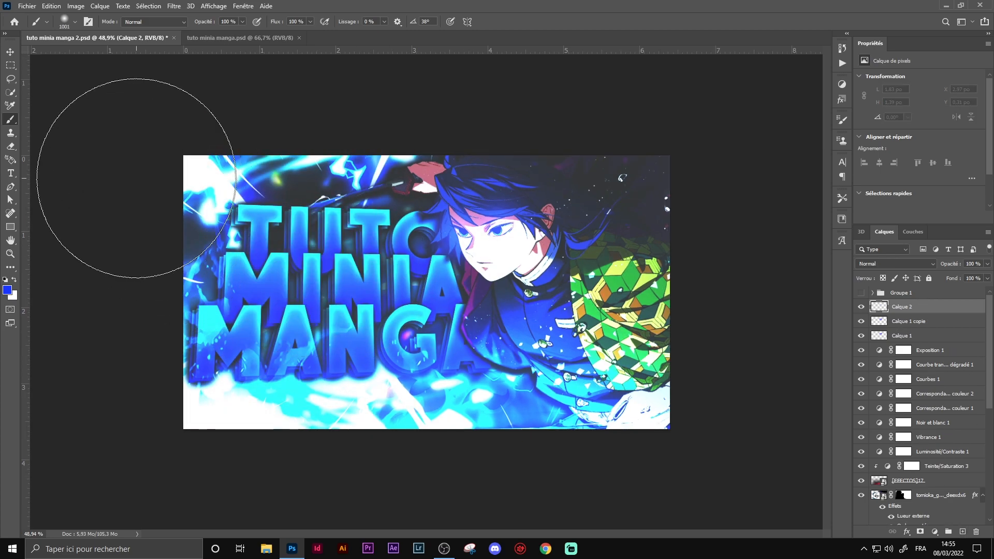
left_click(447, 388)
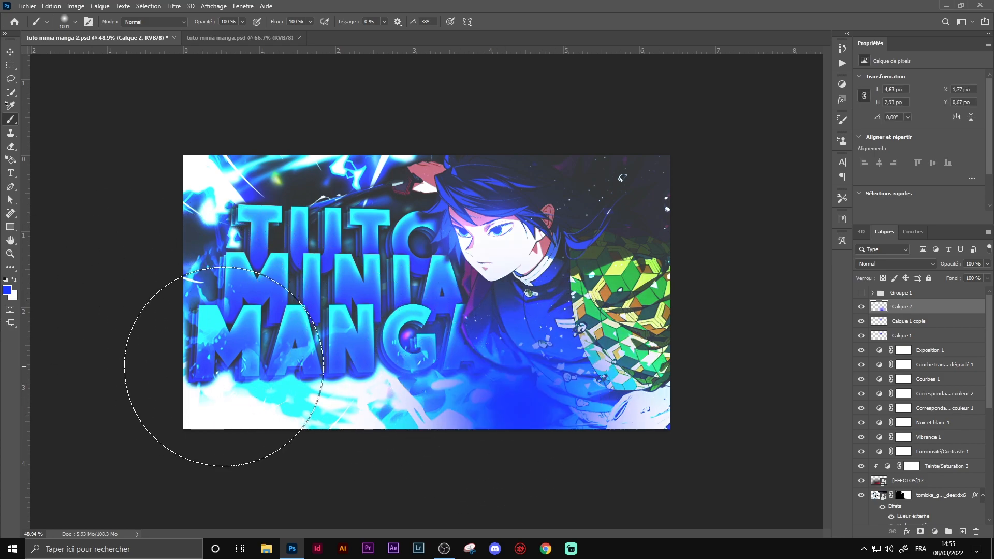
left_click(290, 352)
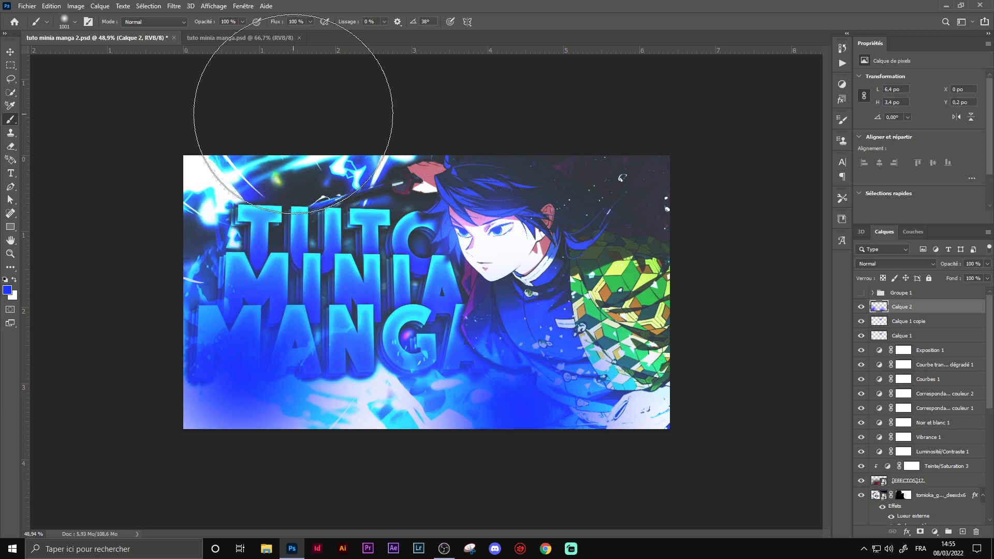
left_click(306, 129)
Step: Set the edge glow layer's blend mode to Densité couleur - and save the document
left_click(876, 261)
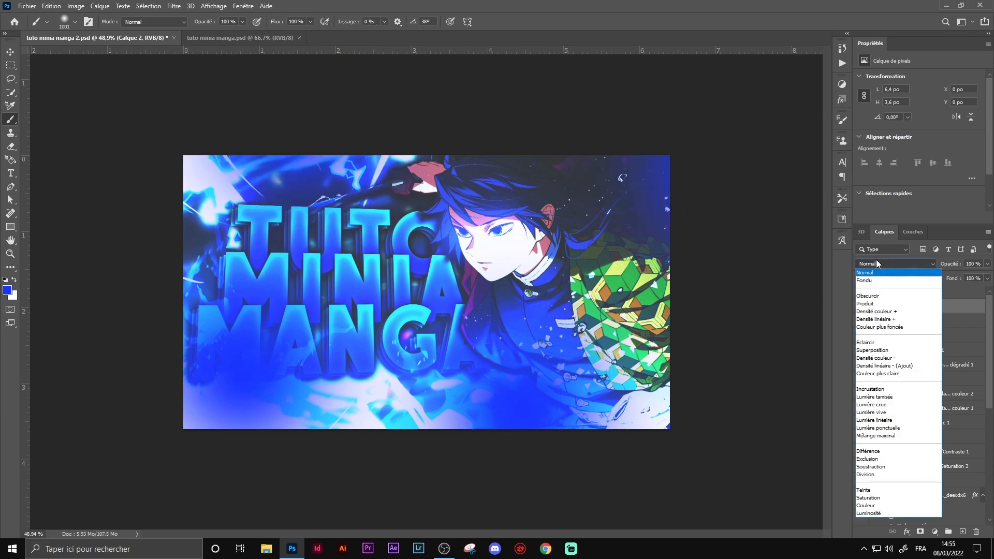
left_click(892, 358)
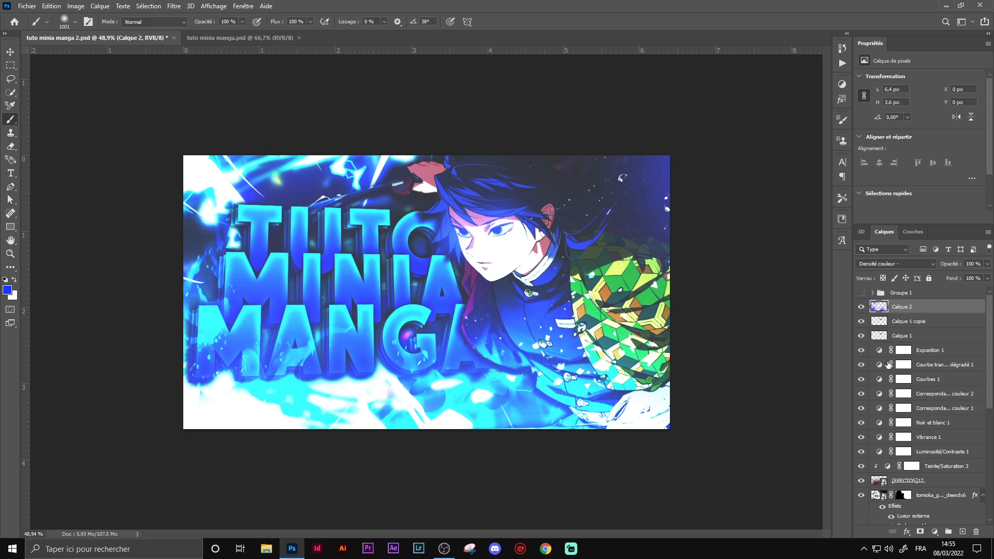
key("ctrl+s")
scroll(572, 301, "up", 1)
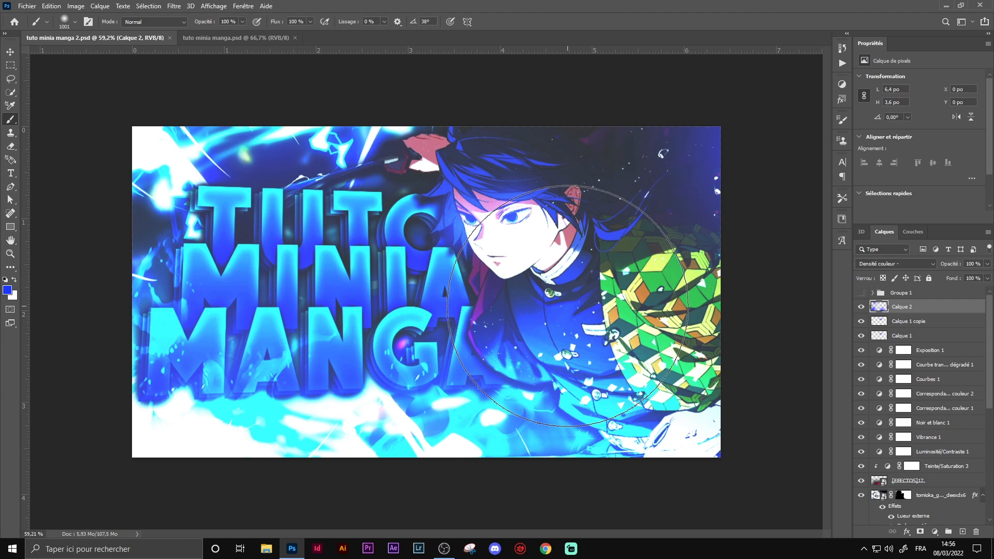
scroll(567, 305, "down", 1)
scroll(533, 307, "up", 1)
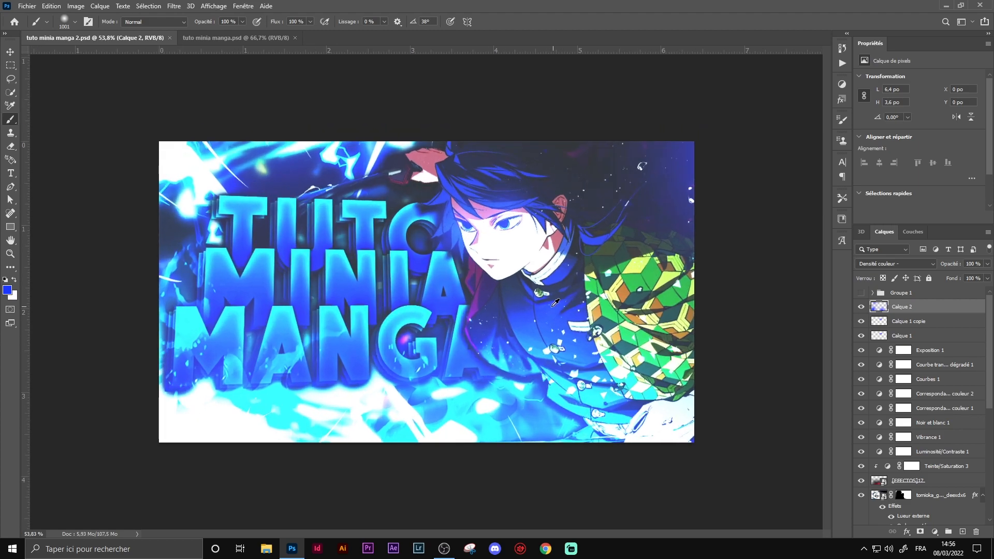
scroll(533, 306, "down", 1)
scroll(517, 311, "up", 1)
scroll(500, 320, "down", 1)
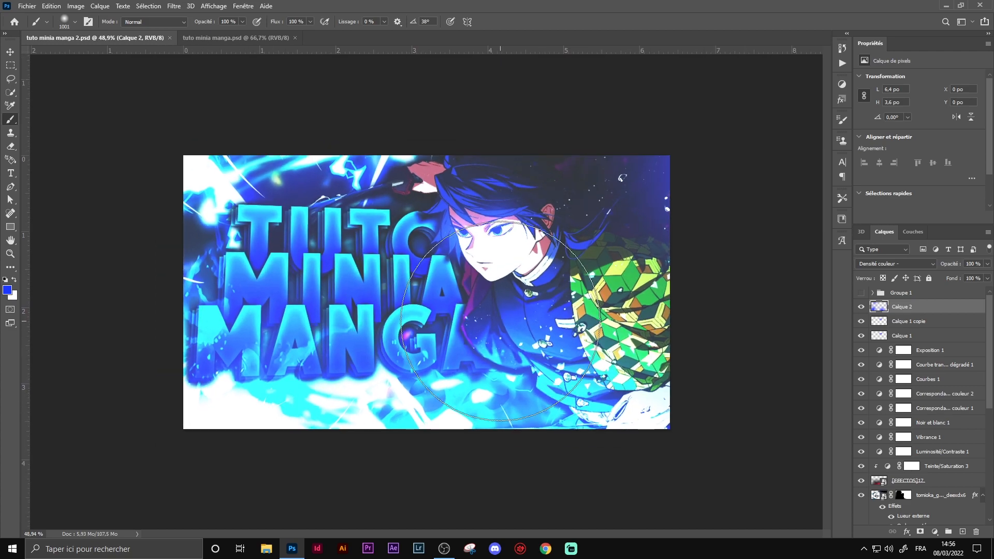